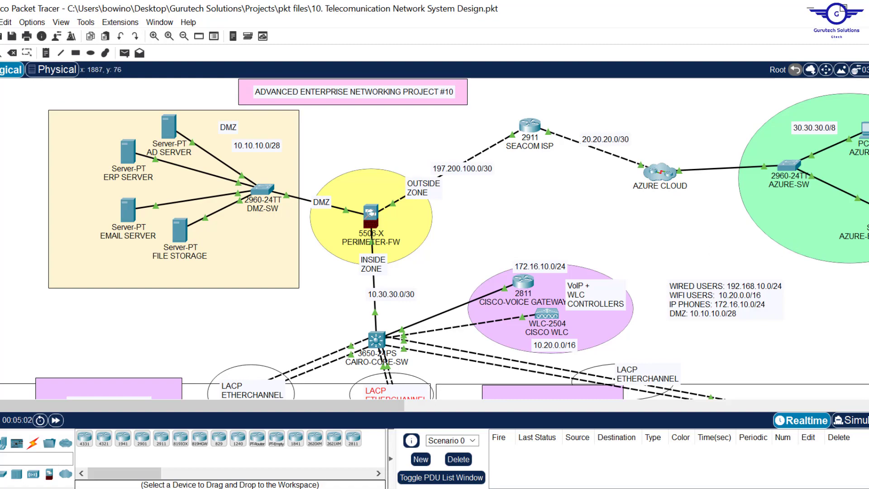
- Scroll around the Packet Tracer enterprise topology to review it
{"action": "scroll", "coordinate": [435, 238], "scroll_direction": "down", "scroll_amount": 9}
{"action": "scroll", "coordinate": [435, 238], "scroll_direction": "up", "scroll_amount": 6}
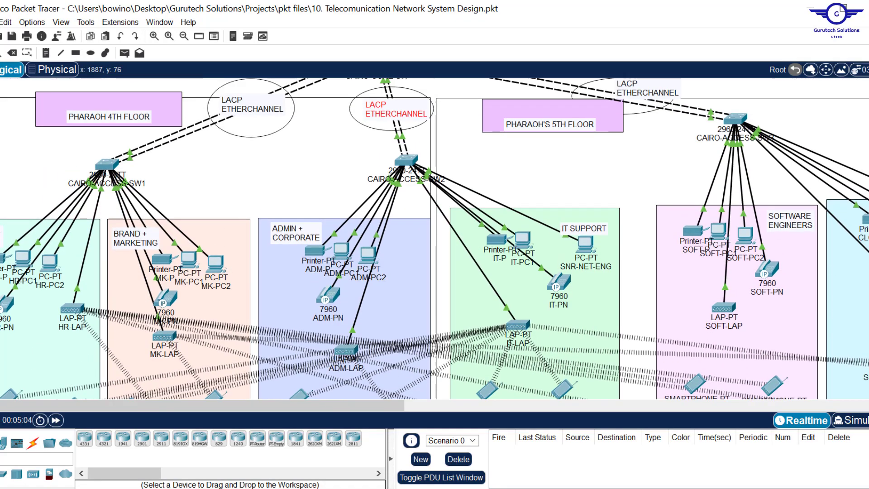
{"action": "scroll", "coordinate": [434, 238], "scroll_direction": "up", "scroll_amount": 3}
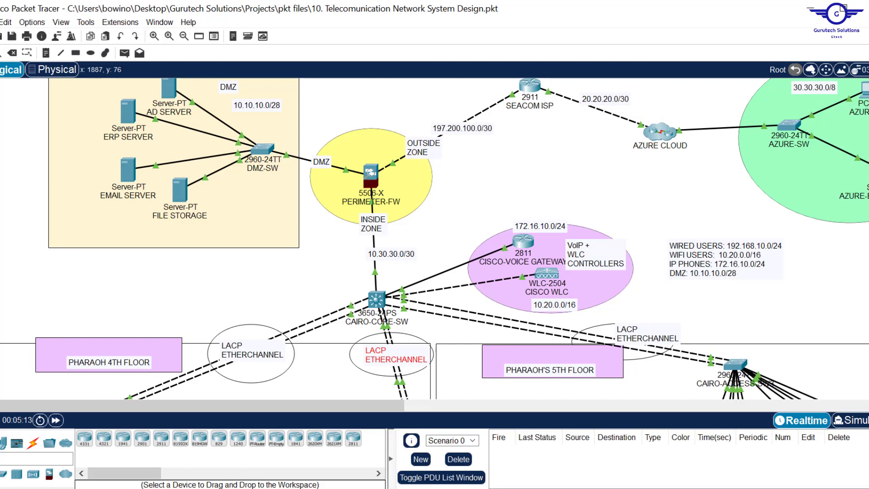
{"action": "scroll", "coordinate": [434, 238], "scroll_direction": "up", "scroll_amount": 3}
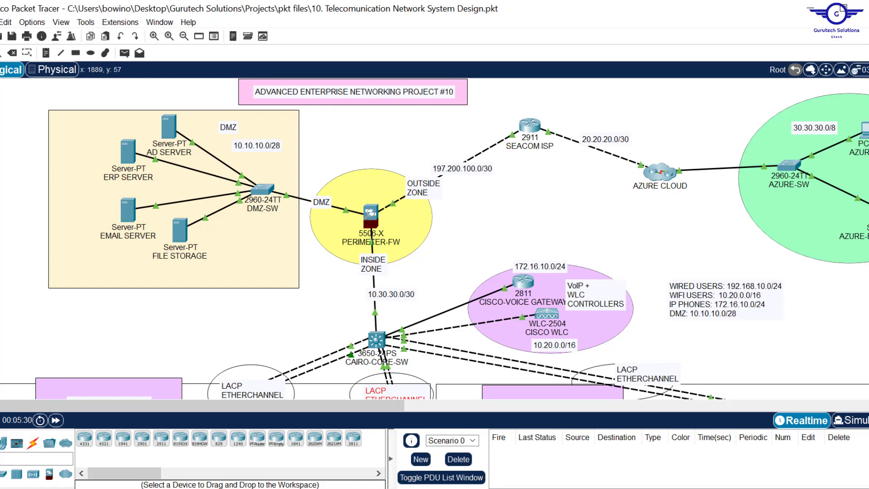
{"action": "scroll", "coordinate": [434, 226], "scroll_direction": "down", "scroll_amount": 10}
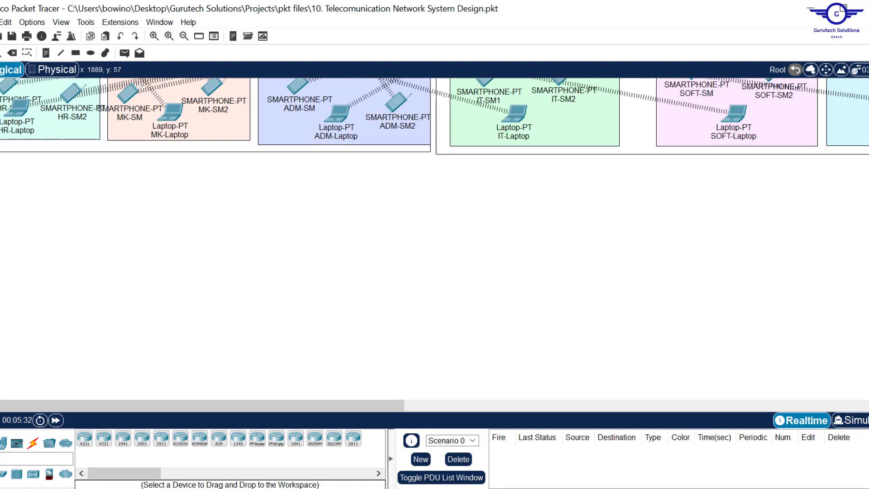
{"action": "scroll", "coordinate": [434, 181], "scroll_direction": "up", "scroll_amount": 3}
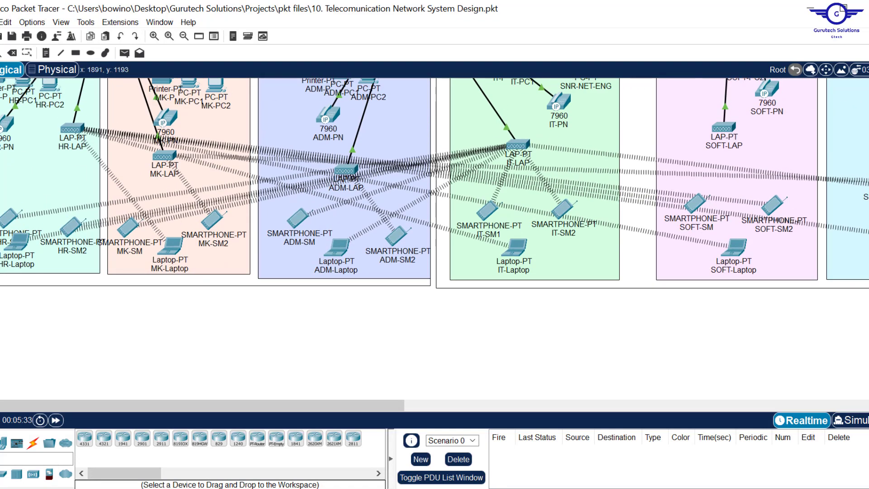
{"action": "scroll", "coordinate": [435, 227], "scroll_direction": "up", "scroll_amount": 7}
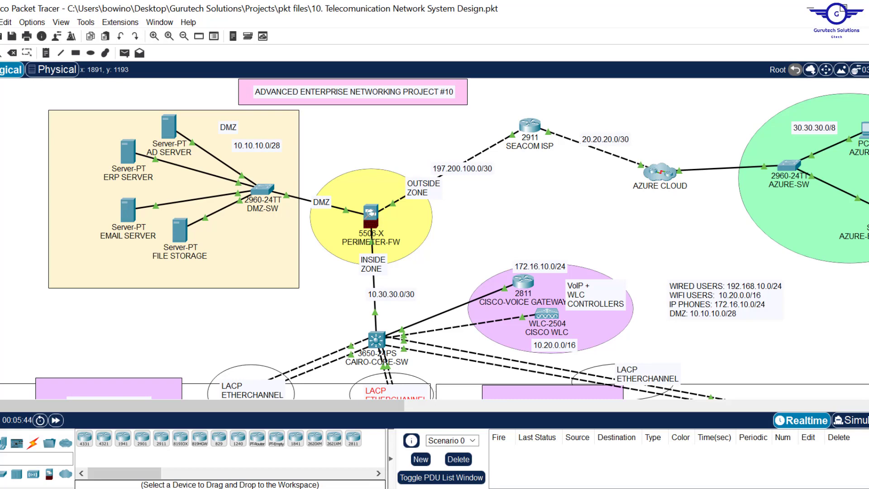
{"action": "scroll", "coordinate": [435, 238], "scroll_direction": "down", "scroll_amount": 4}
{"action": "scroll", "coordinate": [434, 238], "scroll_direction": "up", "scroll_amount": 3}
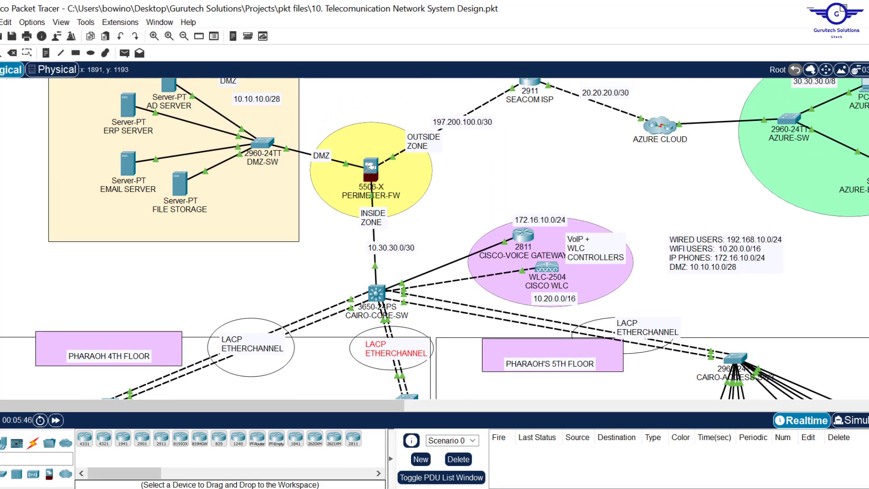
{"action": "scroll", "coordinate": [435, 238], "scroll_direction": "up", "scroll_amount": 1}
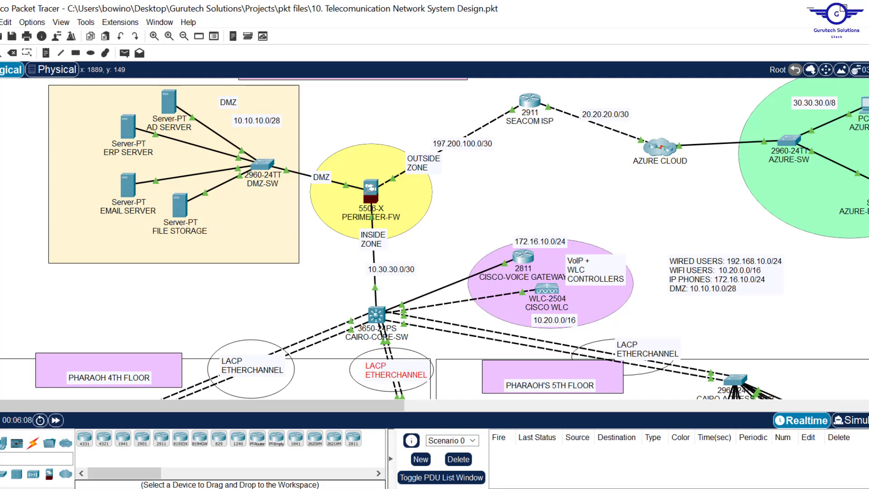
{"action": "scroll", "coordinate": [434, 238], "scroll_direction": "up", "scroll_amount": 1}
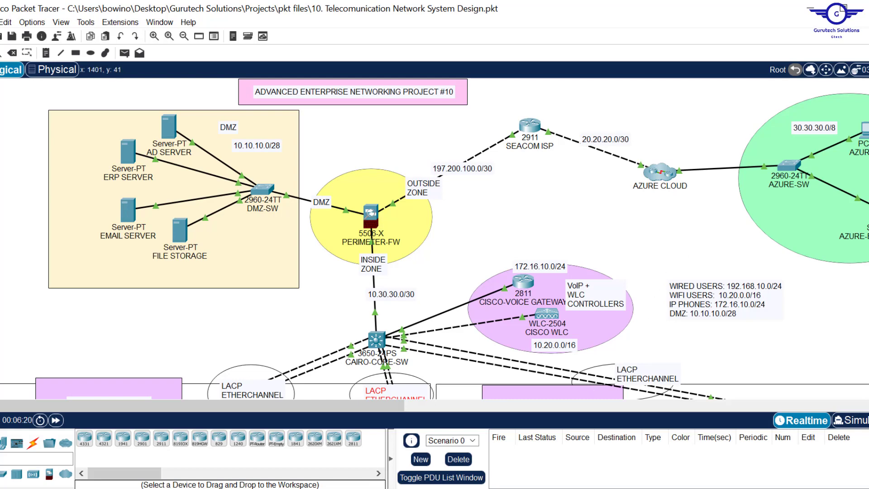
- Minimize Packet Tracer and open draw.io in Chrome from the 'dr' history suggestion
{"action": "left_click", "coordinate": [814, 8]}
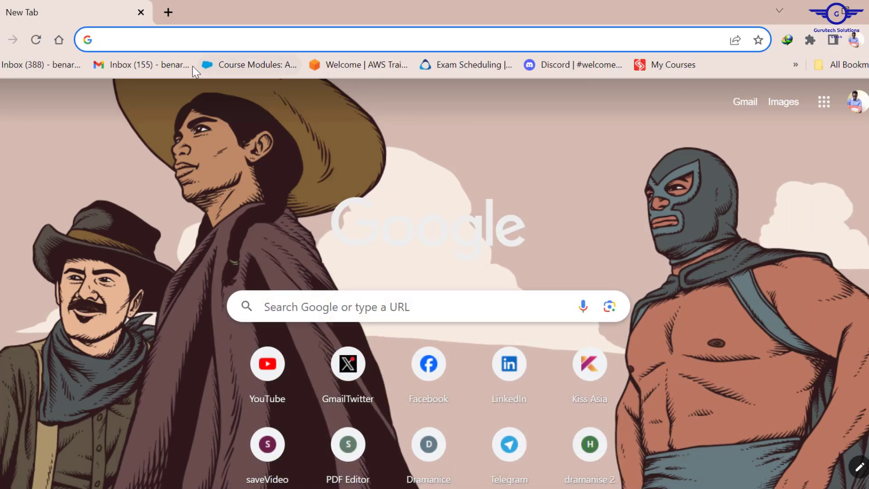
{"action": "left_click", "coordinate": [157, 47]}
{"action": "type", "text": "dr"}
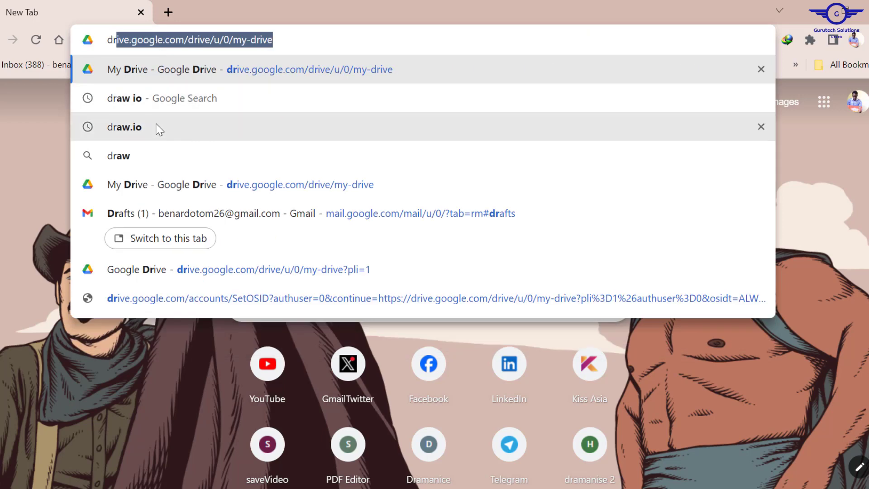
{"action": "left_click", "coordinate": [157, 128]}
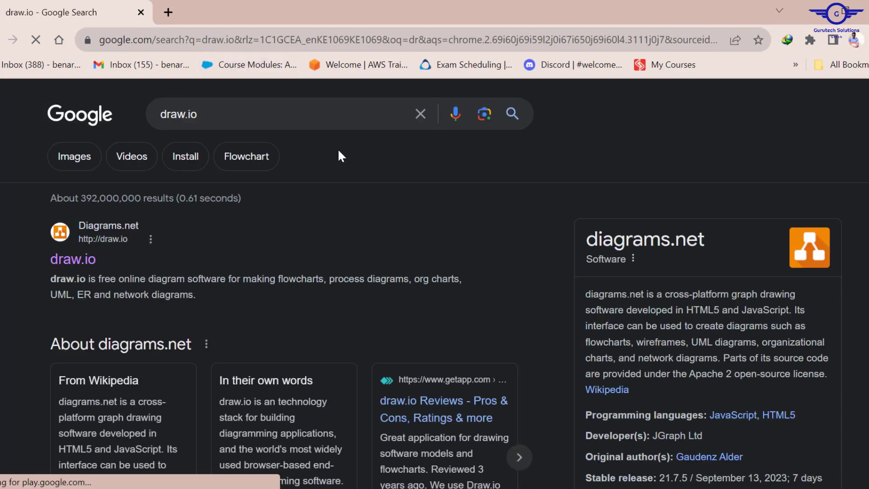
{"action": "scroll", "coordinate": [199, 211], "scroll_direction": "down", "scroll_amount": 1}
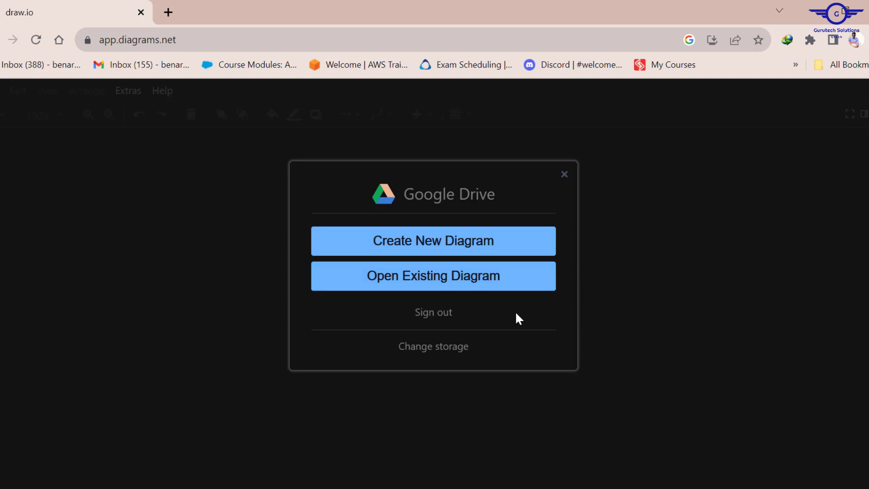
- Create a new diagram from the Blank Diagram template
{"action": "left_click", "coordinate": [450, 244]}
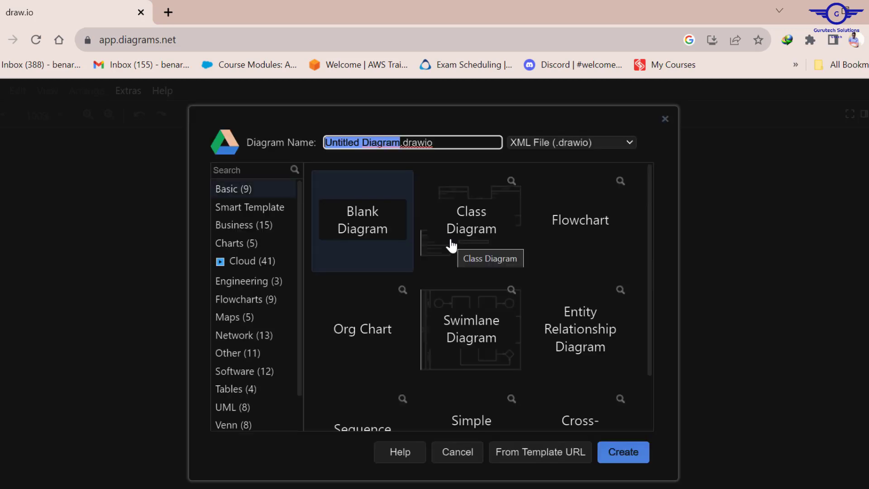
{"action": "left_click", "coordinate": [349, 222]}
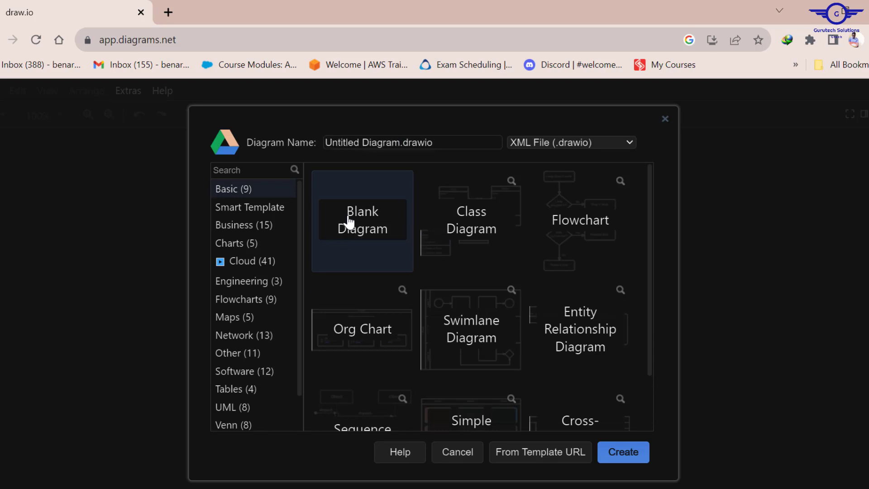
{"action": "left_click", "coordinate": [625, 452]}
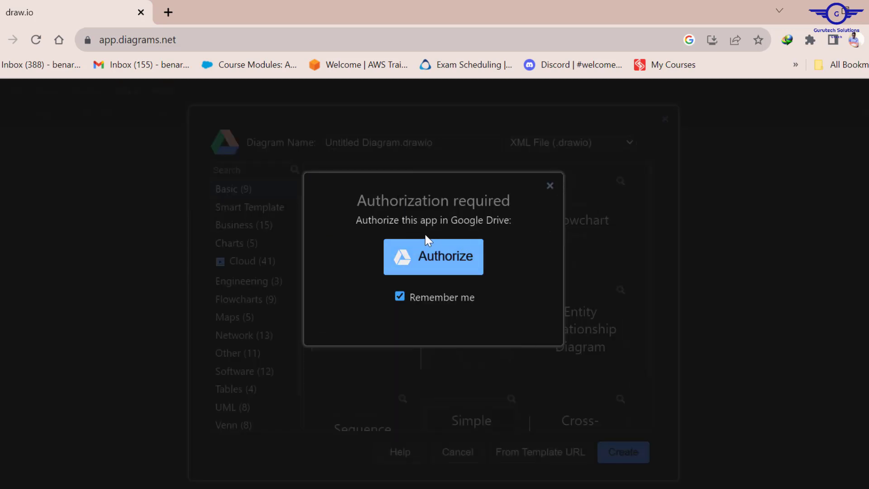
- Authorize draw.io with the Google account and save the diagram to the root folder
{"action": "left_click", "coordinate": [407, 261]}
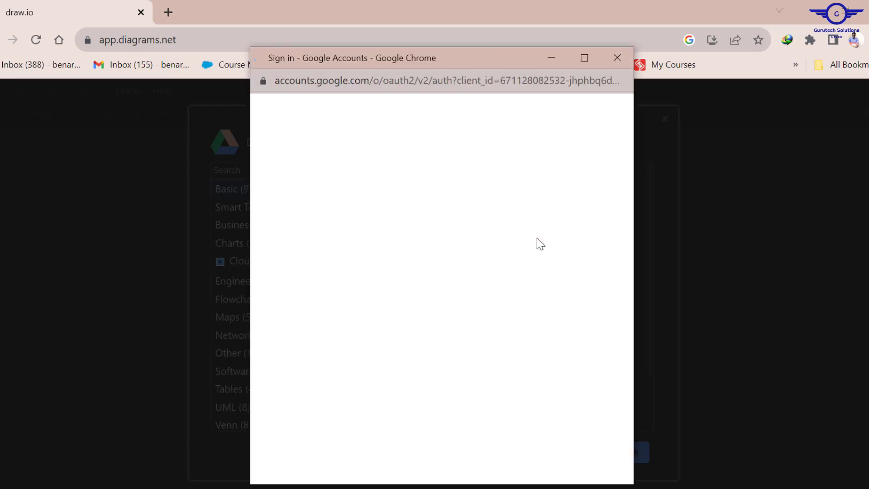
{"action": "scroll", "coordinate": [542, 295], "scroll_direction": "down", "scroll_amount": 4}
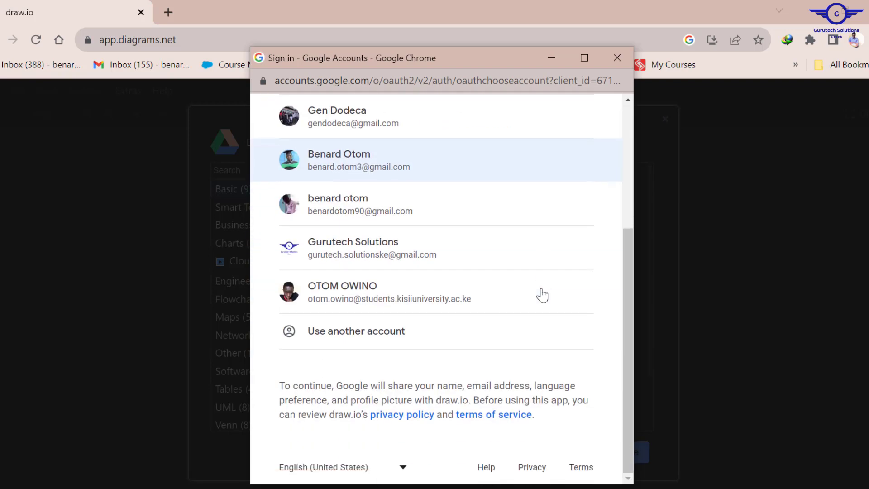
{"action": "left_click", "coordinate": [391, 246]}
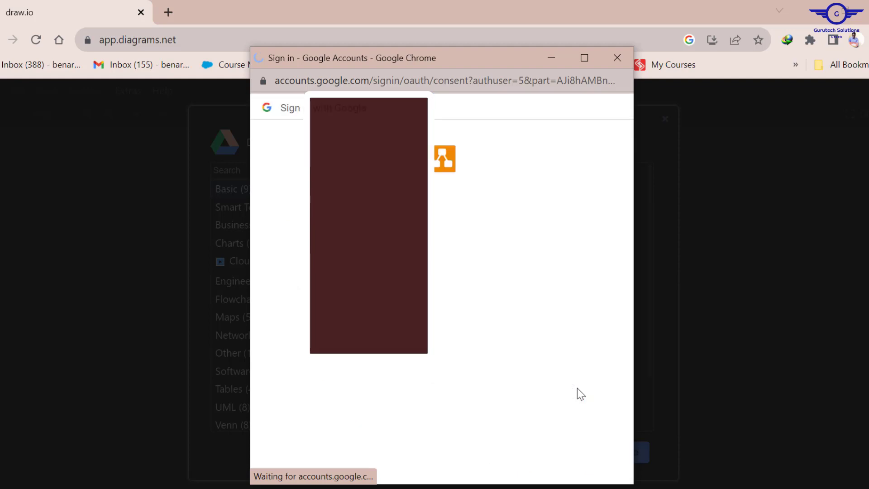
{"action": "scroll", "coordinate": [577, 388], "scroll_direction": "down", "scroll_amount": 2}
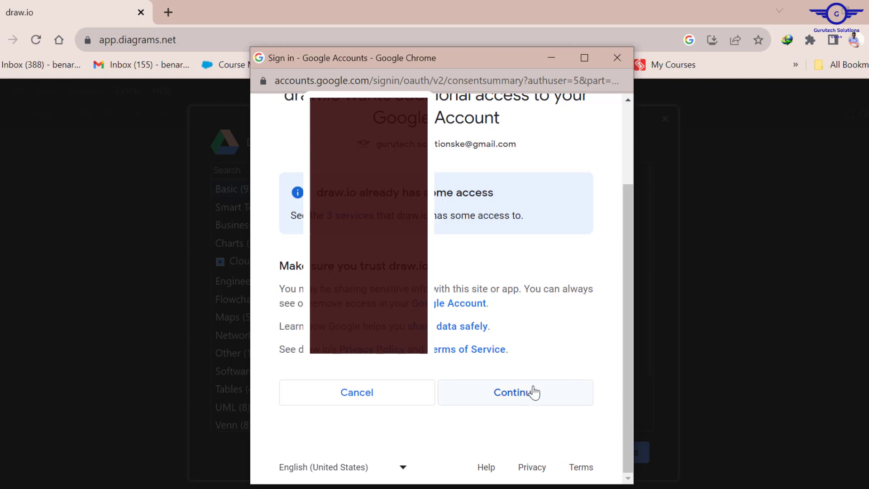
{"action": "left_click", "coordinate": [516, 392]}
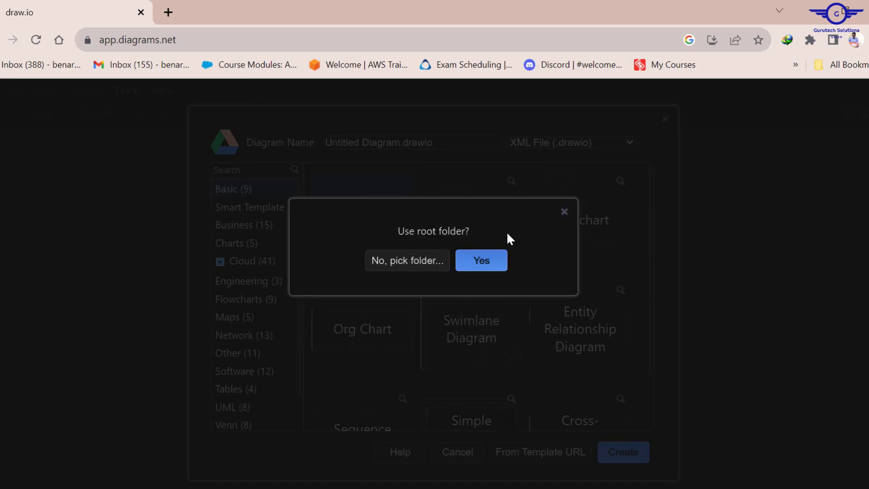
{"action": "left_click", "coordinate": [482, 261]}
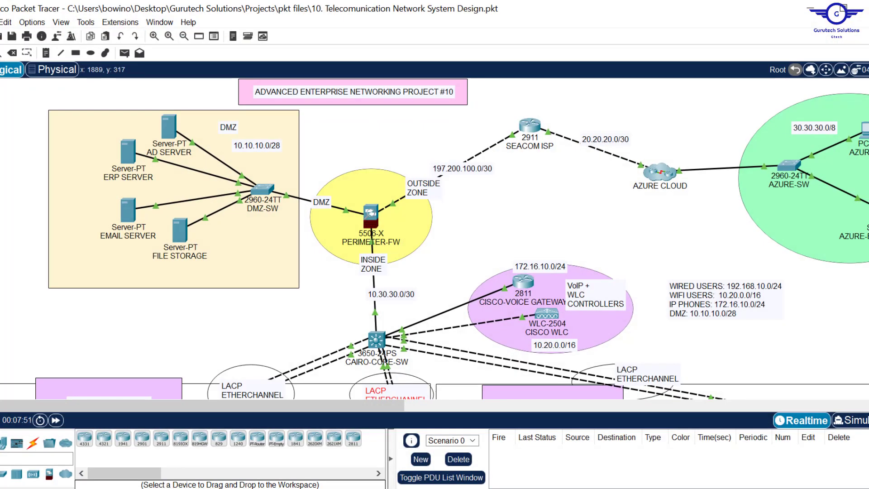
- Review the topology, then minimize Packet Tracer to reveal the empty Untitled Diagram canvas
{"action": "scroll", "coordinate": [434, 238], "scroll_direction": "down", "scroll_amount": 10}
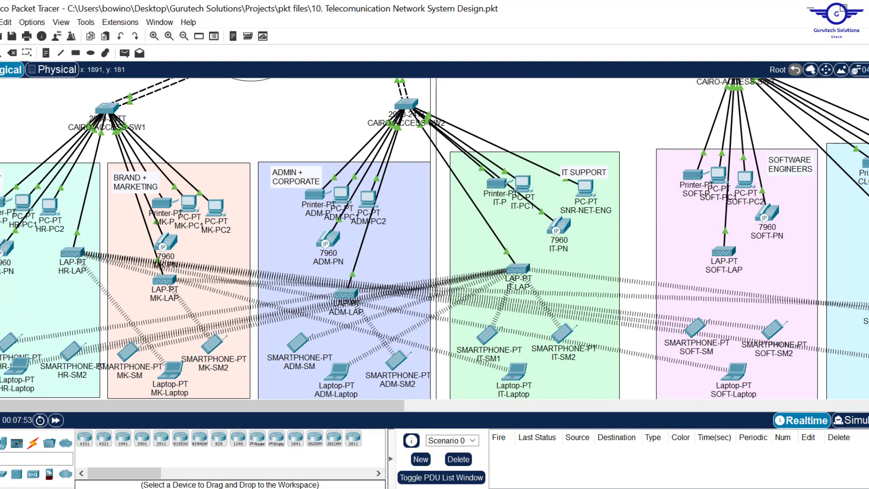
{"action": "scroll", "coordinate": [435, 238], "scroll_direction": "up", "scroll_amount": 10}
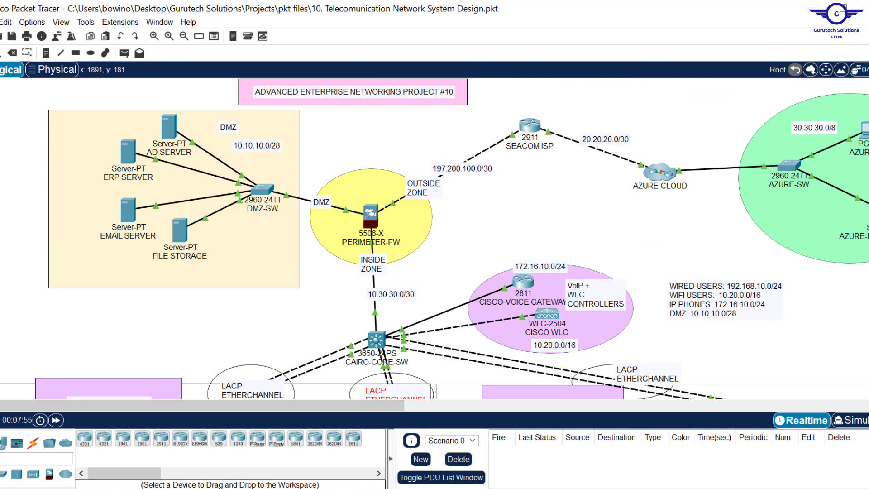
{"action": "scroll", "coordinate": [434, 238], "scroll_direction": "down", "scroll_amount": 5}
{"action": "scroll", "coordinate": [434, 238], "scroll_direction": "up", "scroll_amount": 5}
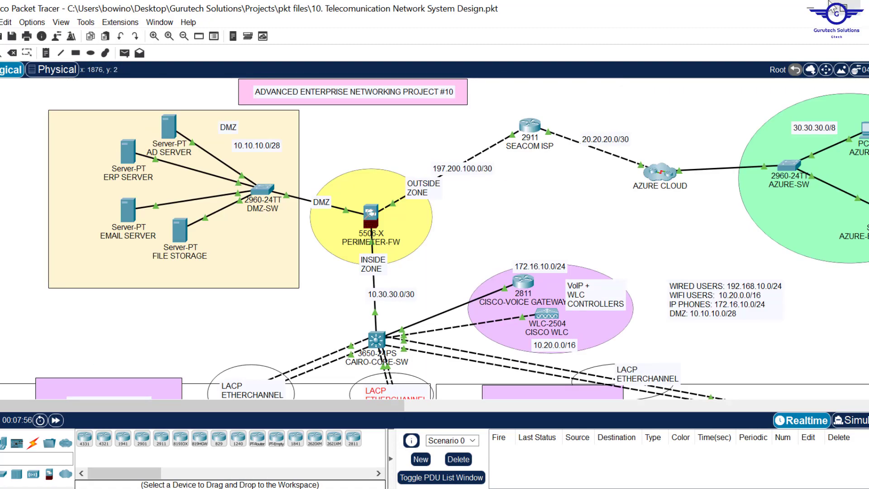
{"action": "left_click", "coordinate": [812, 8]}
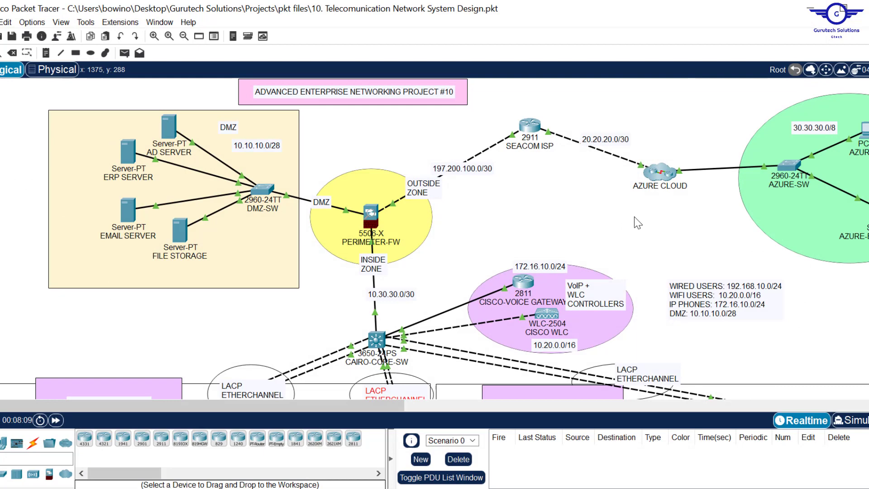
{"action": "scroll", "coordinate": [635, 218], "scroll_direction": "right", "scroll_amount": 4}
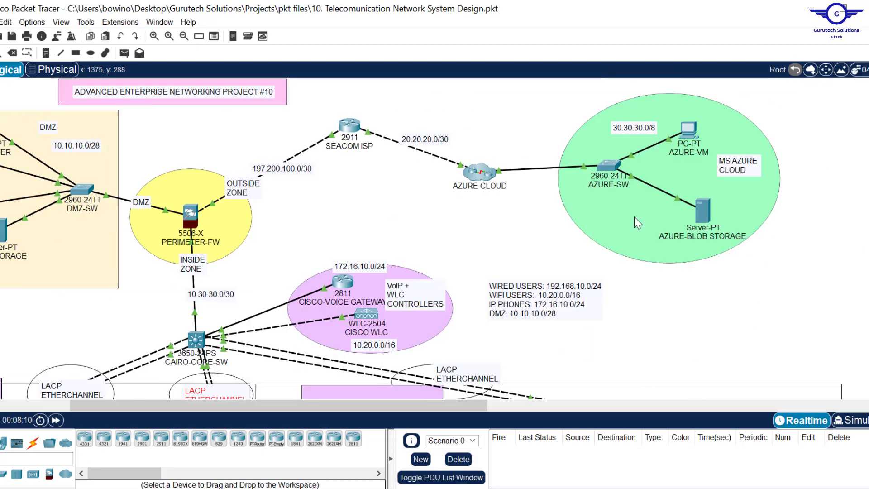
{"action": "scroll", "coordinate": [634, 217], "scroll_direction": "left", "scroll_amount": 3}
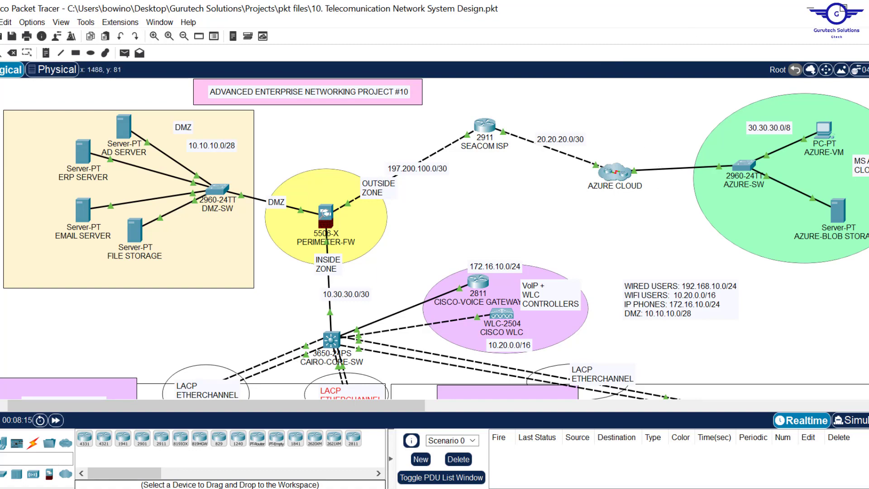
{"action": "left_click", "coordinate": [811, 8]}
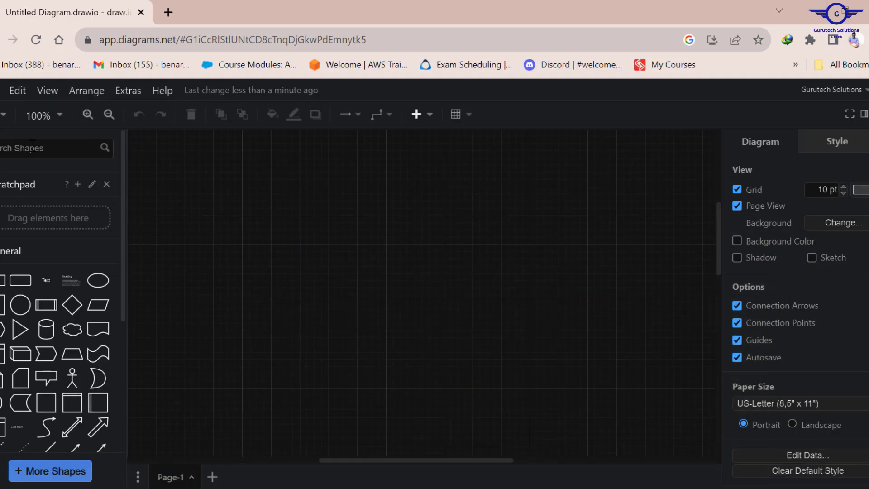
- Search shapes for 'cisco router' and place a Router shape near the top of the page
{"action": "left_click", "coordinate": [33, 146]}
{"action": "type", "text": "cisco router"}
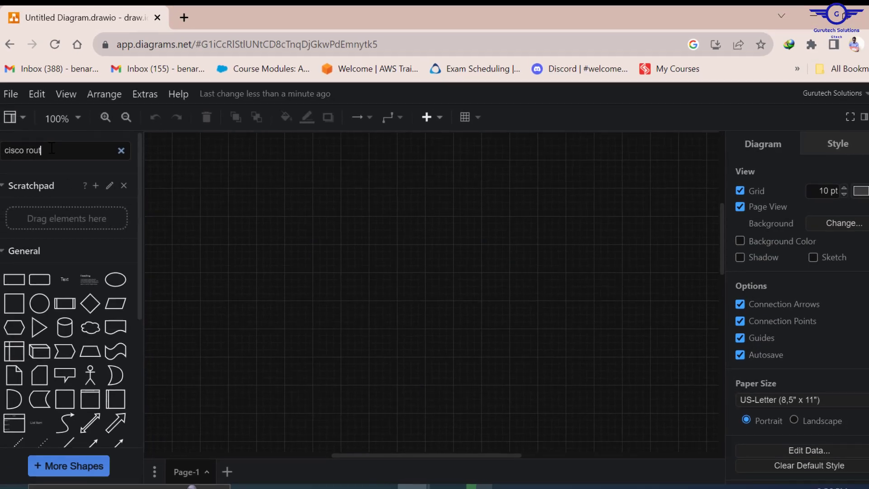
{"action": "key", "text": "Return"}
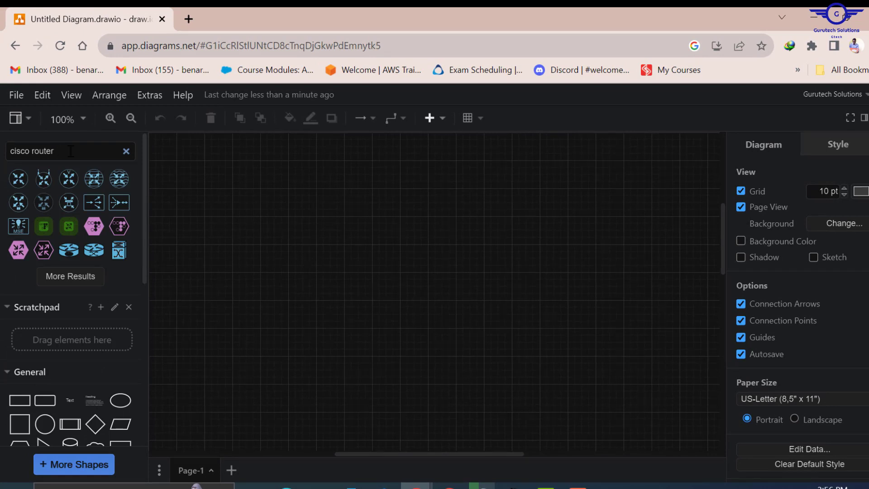
{"action": "left_click_drag", "start_coordinate": [56, 152], "coordinate": [7, 153]}
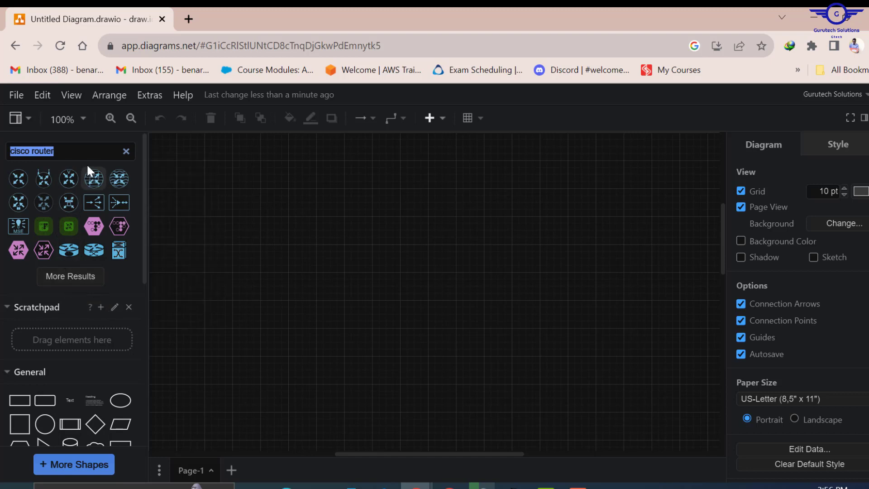
{"action": "left_click", "coordinate": [73, 277]}
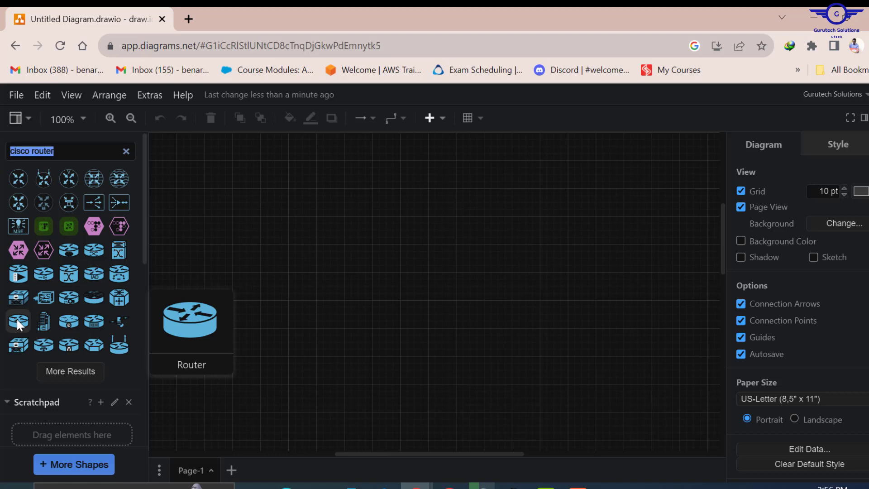
{"action": "left_click_drag", "start_coordinate": [16, 319], "coordinate": [420, 181]}
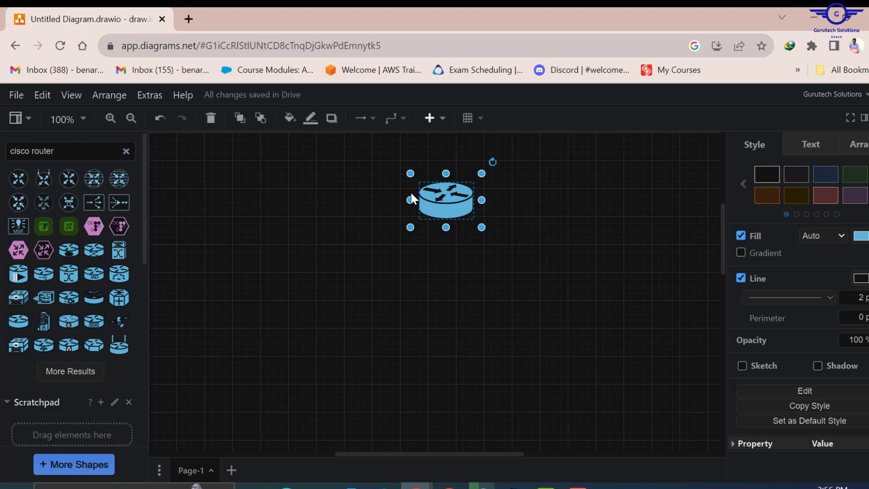
- Zoom the canvas to 50% and bring up the Packet Tracer topology for reference
{"action": "left_click", "coordinate": [84, 120]}
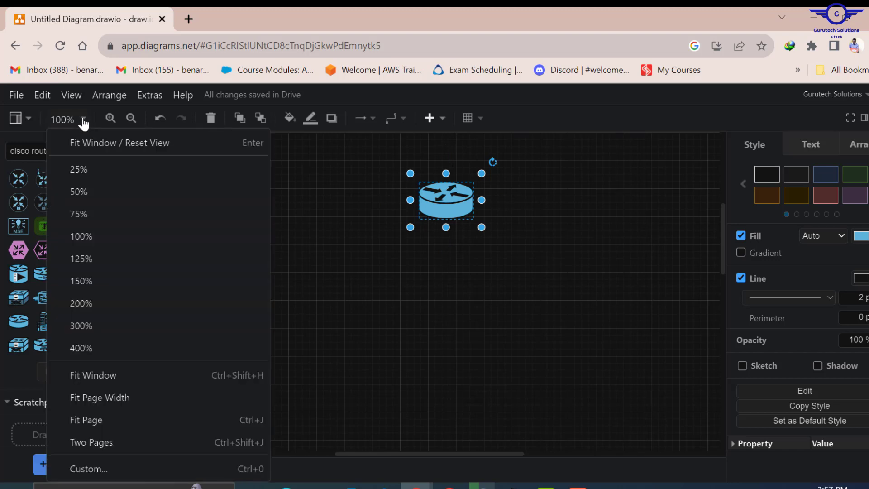
{"action": "left_click", "coordinate": [79, 192]}
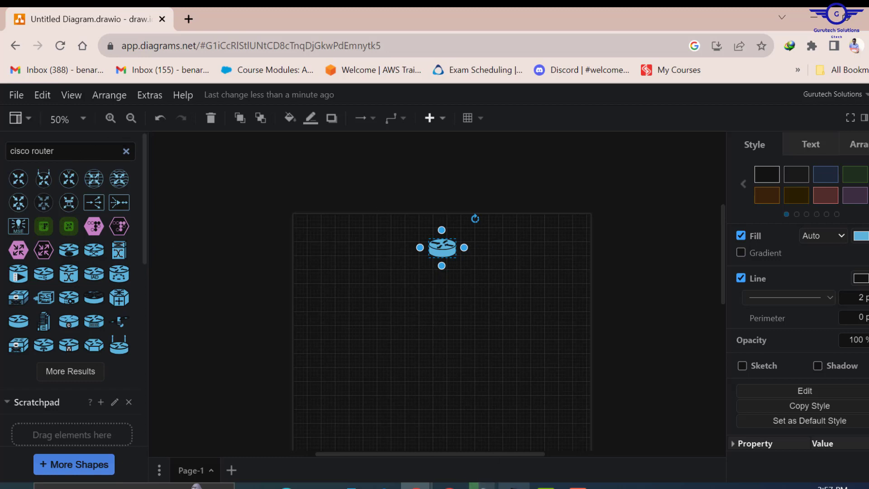
{"action": "left_click", "coordinate": [514, 487]}
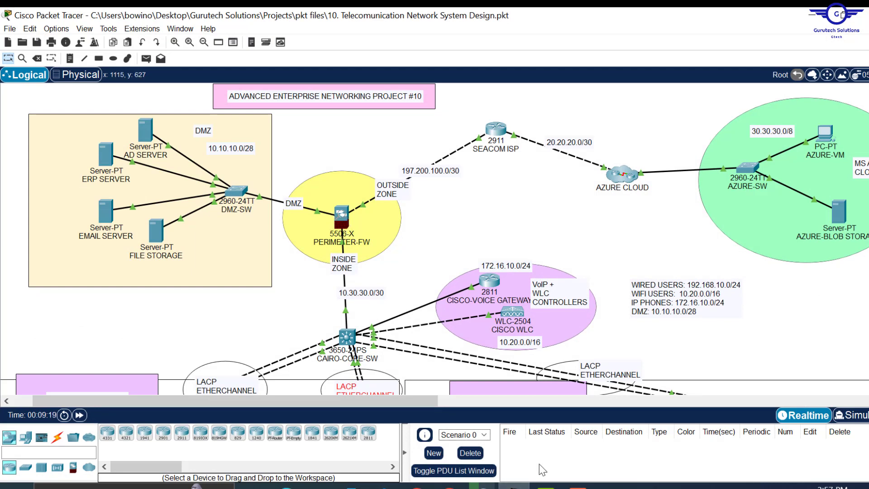
- Search shapes for 'firewal' and place the IOS Firewall above and right of the router
{"action": "left_click", "coordinate": [514, 486]}
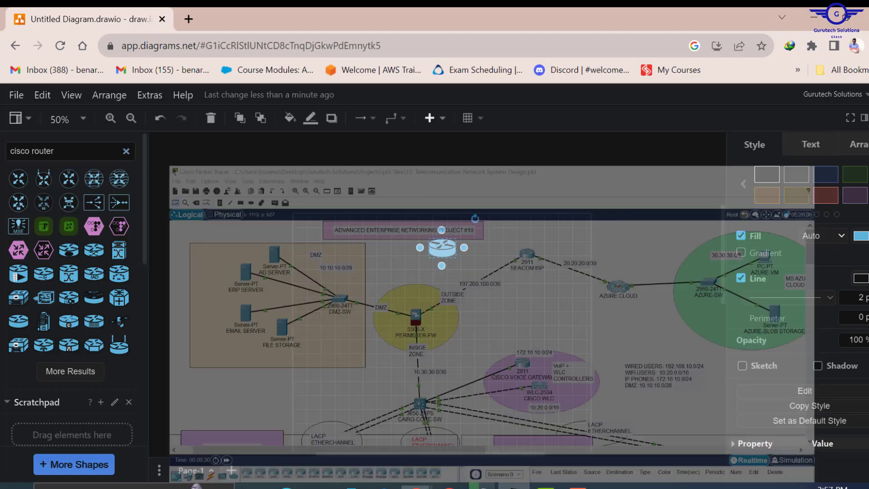
{"action": "left_click_drag", "start_coordinate": [63, 154], "coordinate": [1, 156]}
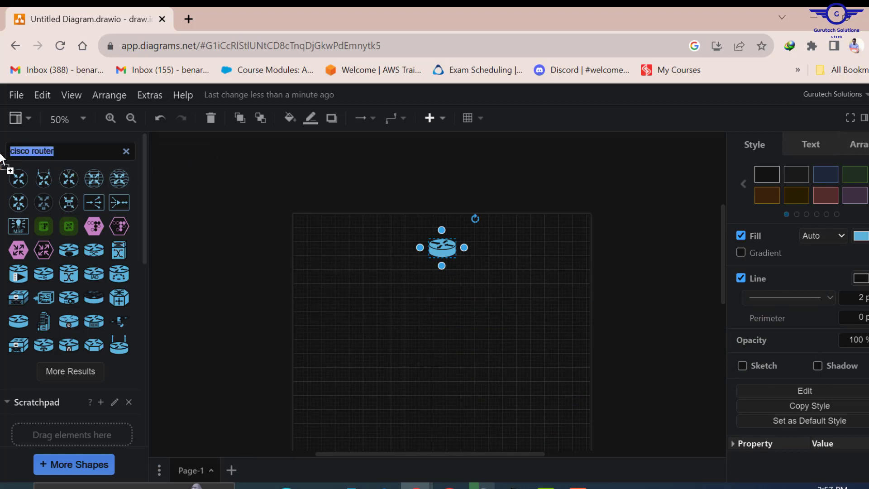
{"action": "type", "text": "firew"}
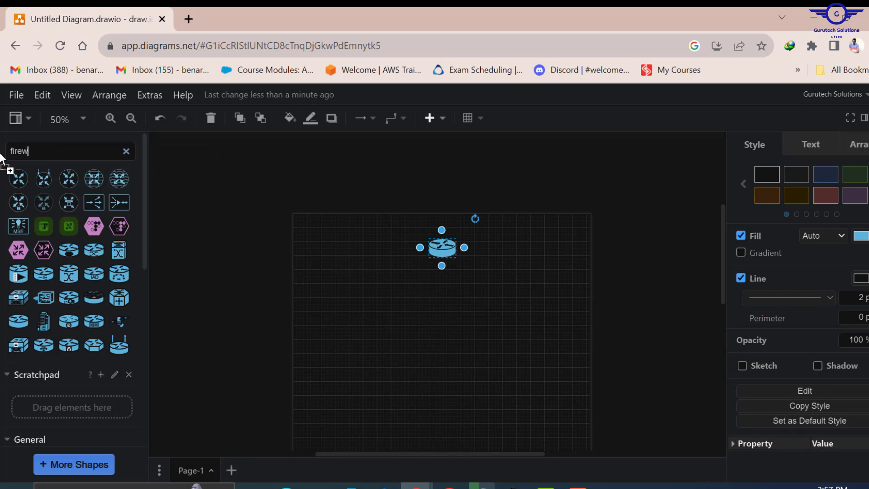
{"action": "type", "text": "al"}
{"action": "key", "text": "Return"}
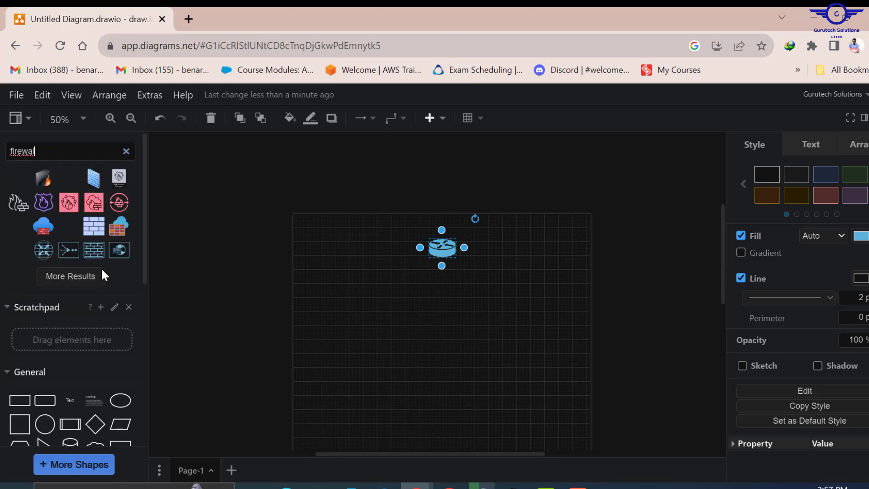
{"action": "left_click", "coordinate": [71, 273]}
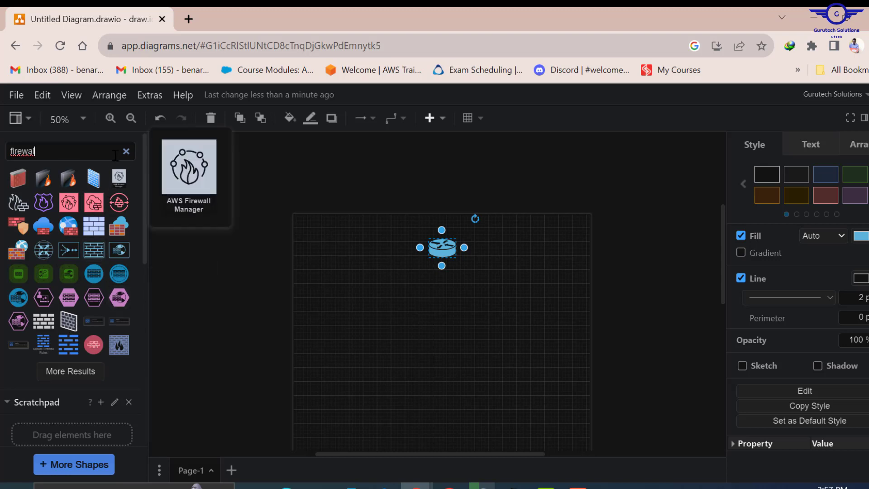
{"action": "left_click", "coordinate": [69, 372]}
{"action": "scroll", "coordinate": [77, 335], "scroll_direction": "down", "scroll_amount": 1}
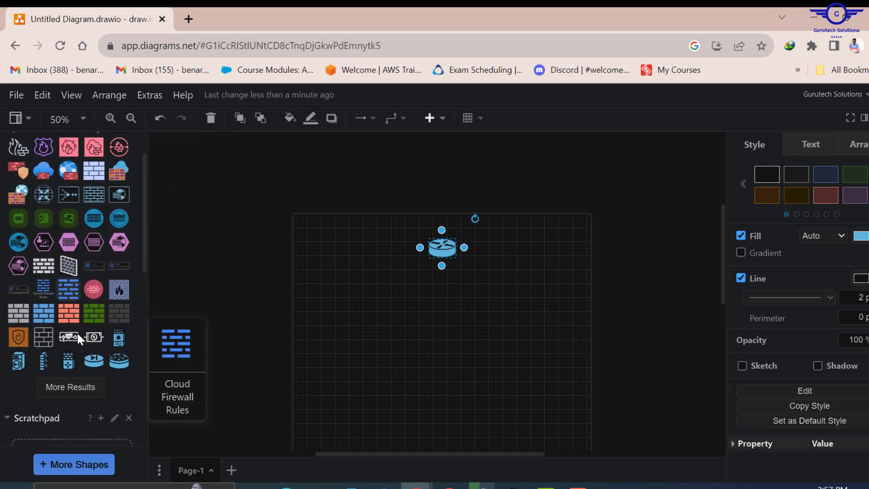
{"action": "scroll", "coordinate": [77, 332], "scroll_direction": "down", "scroll_amount": 1}
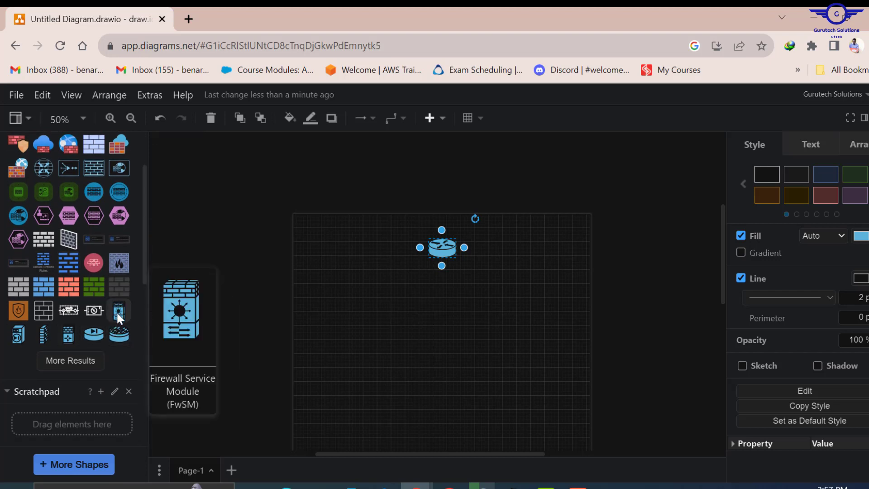
{"action": "left_click", "coordinate": [63, 333]}
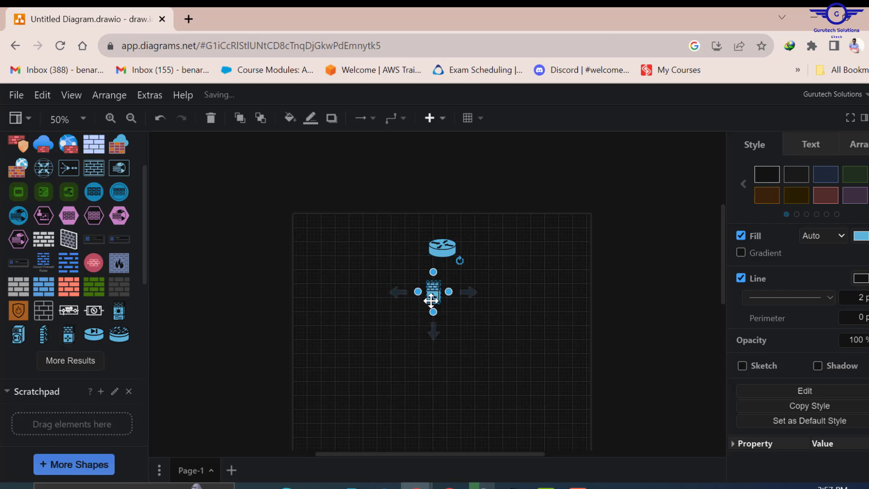
{"action": "left_click_drag", "start_coordinate": [432, 295], "coordinate": [499, 167]}
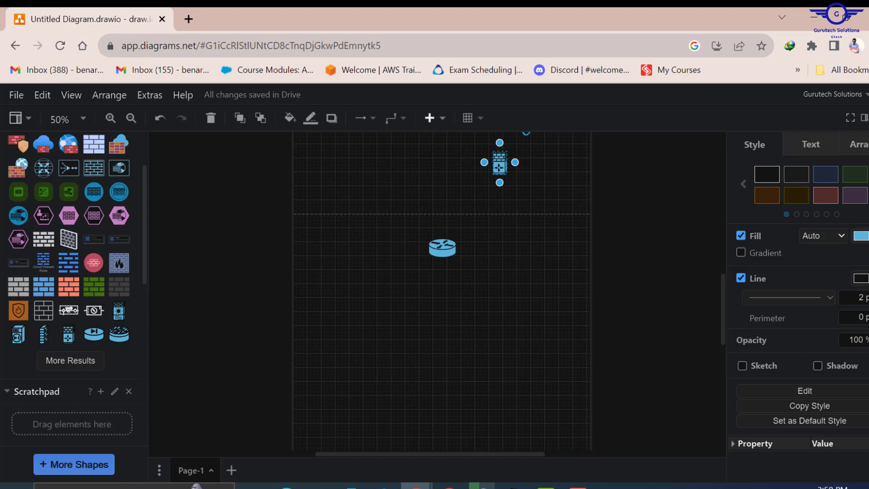
- Change the firewall's fill colour to pink-red (RGB 231, 8, 64)
{"action": "left_click", "coordinate": [862, 236]}
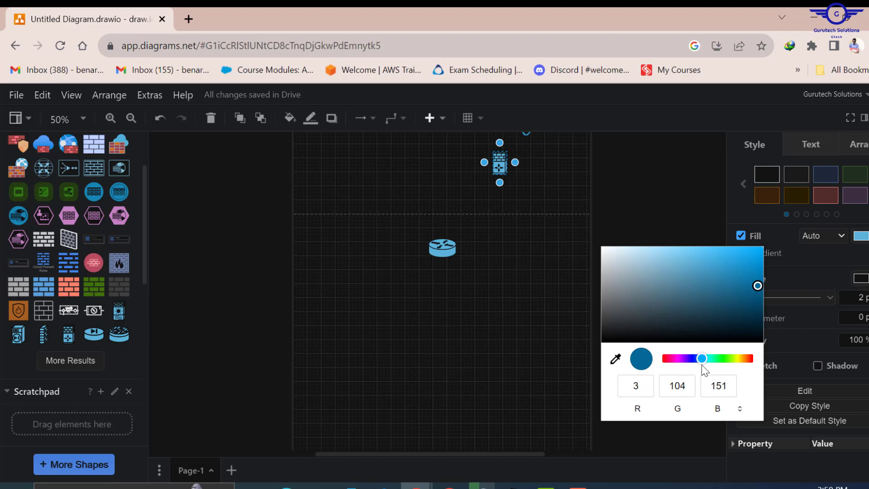
{"action": "left_click_drag", "start_coordinate": [702, 358], "coordinate": [667, 361]}
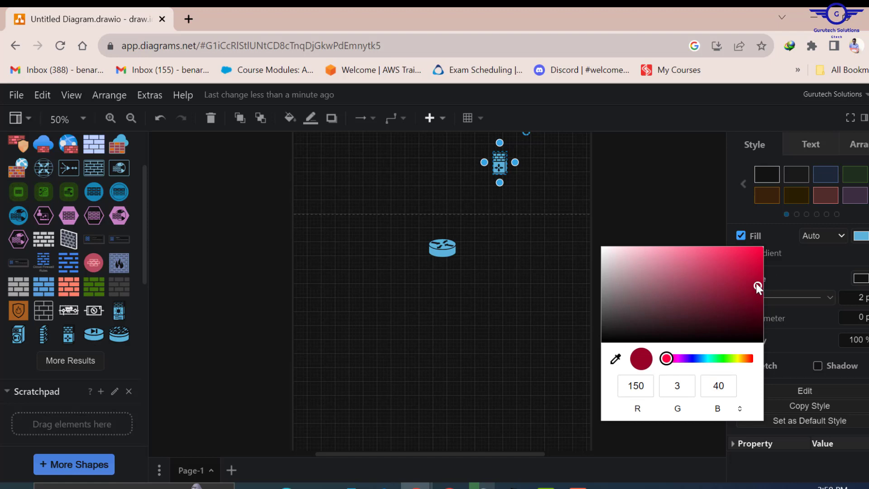
{"action": "left_click_drag", "start_coordinate": [756, 283], "coordinate": [756, 255]}
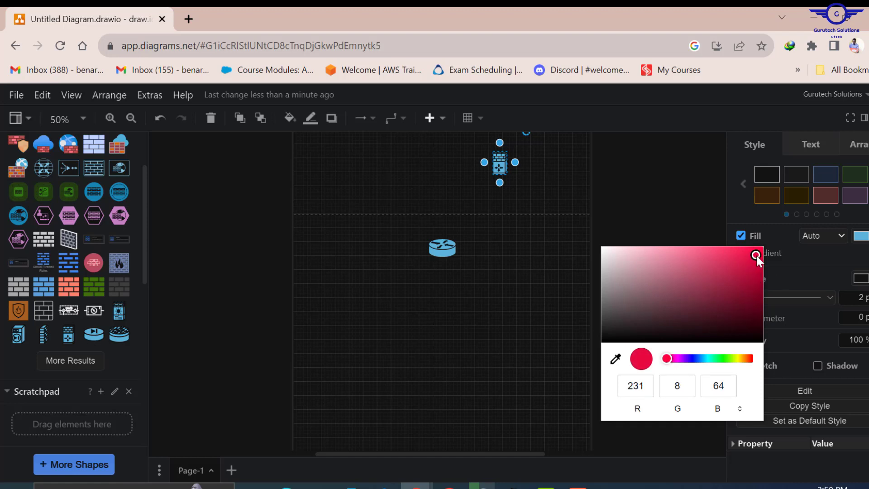
{"action": "left_click", "coordinate": [657, 213]}
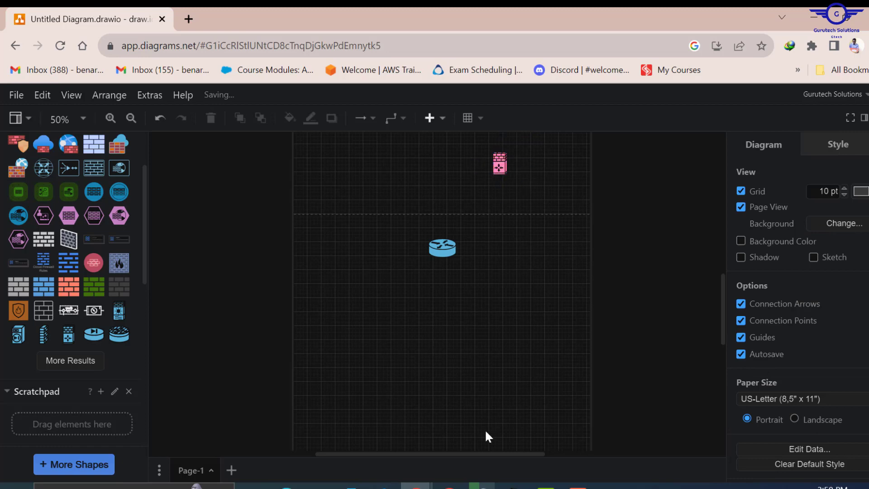
{"action": "left_click", "coordinate": [514, 485]}
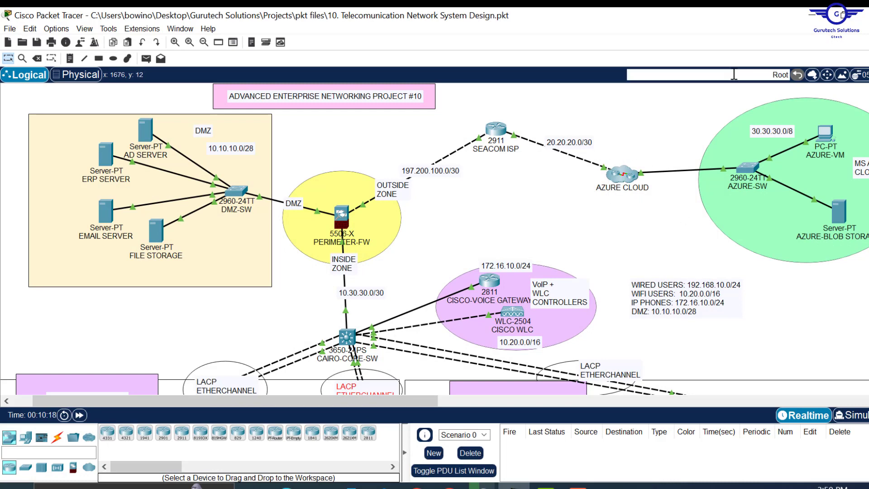
{"action": "left_click", "coordinate": [813, 16]}
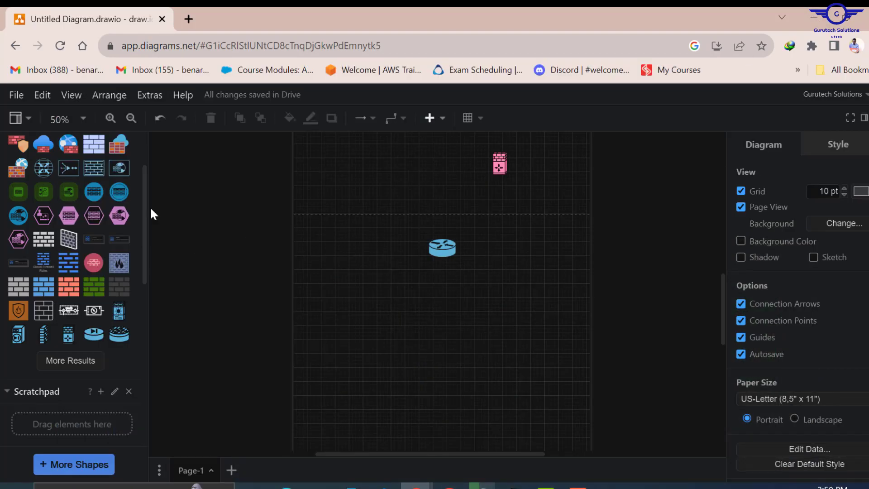
- Add an Internet Cloud shape right of the firewall, undoing a stray router connector
{"action": "scroll", "coordinate": [91, 213], "scroll_direction": "up", "scroll_amount": 3}
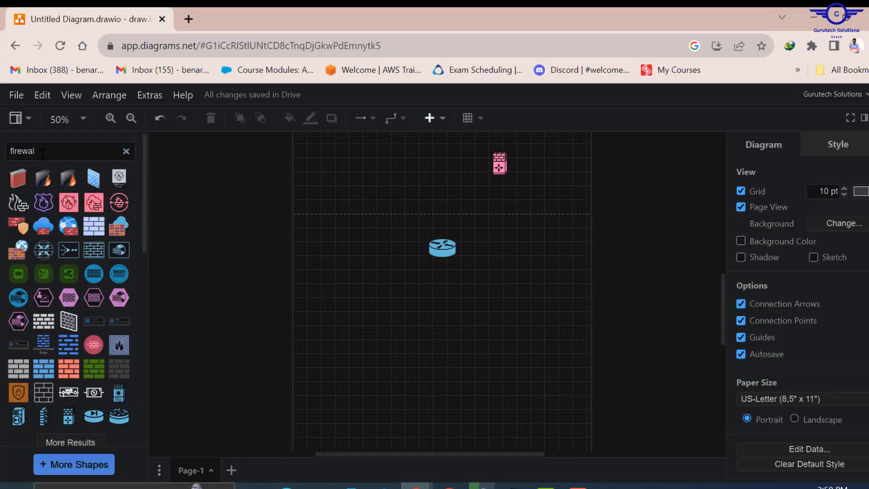
{"action": "key", "text": "ctrl+a"}
{"action": "type", "text": "cloud"}
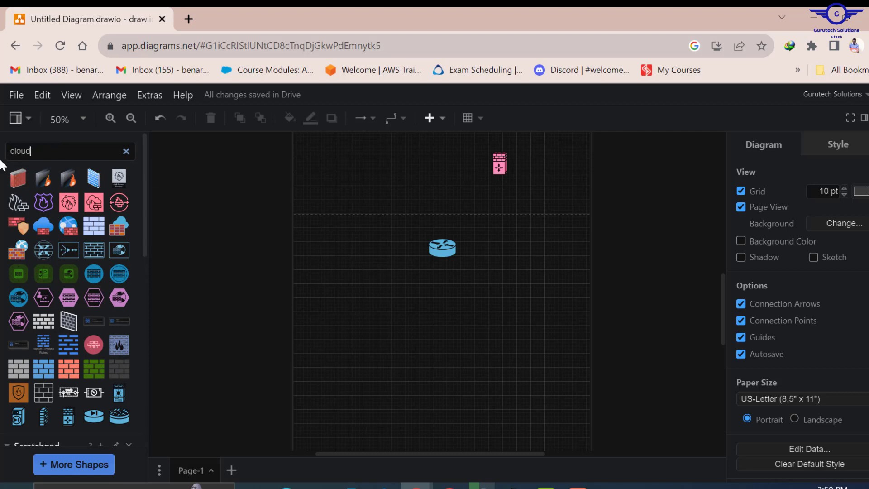
{"action": "key", "text": "Return"}
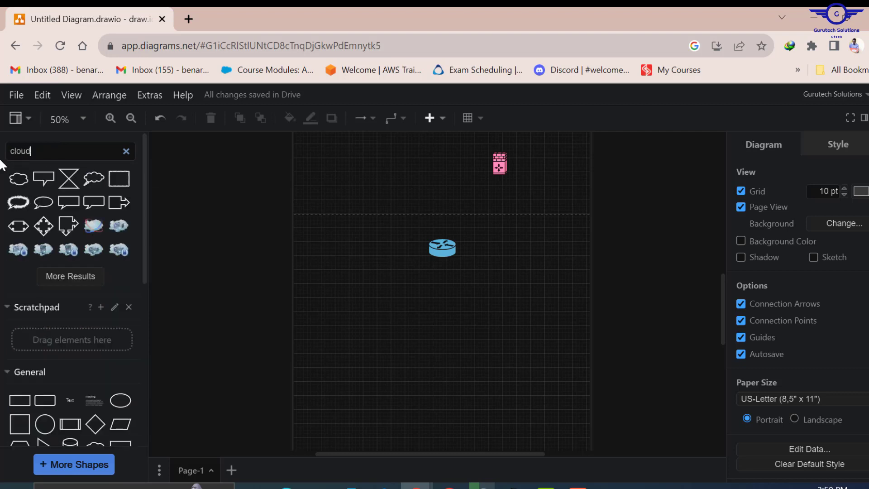
{"action": "left_click", "coordinate": [62, 276]}
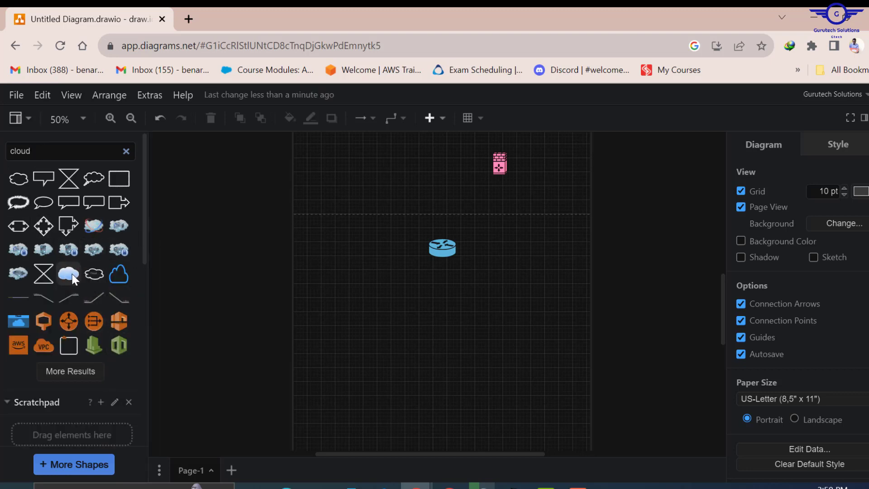
{"action": "mouse_move", "coordinate": [67, 272]}
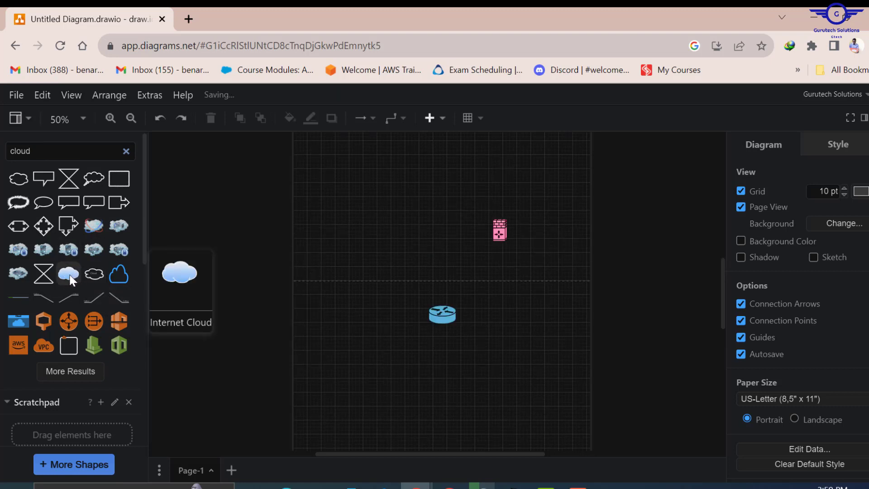
{"action": "left_click_drag", "start_coordinate": [72, 274], "coordinate": [617, 264]}
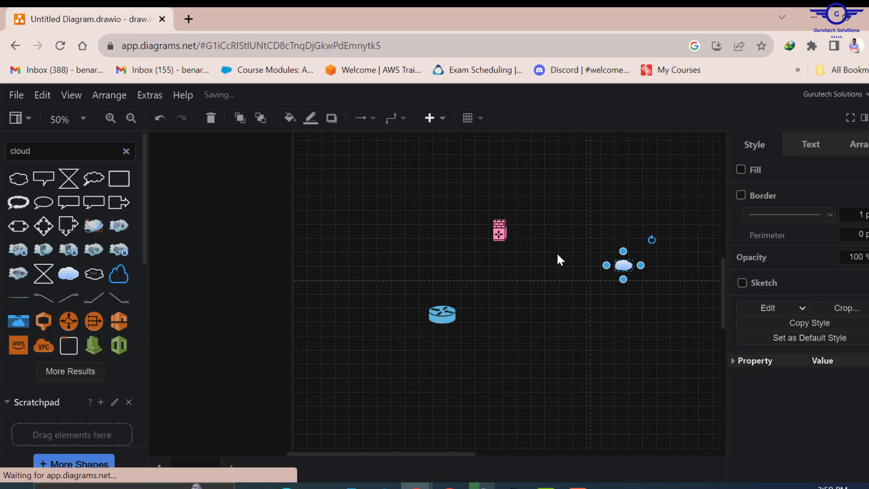
{"action": "left_click_drag", "start_coordinate": [442, 325], "coordinate": [538, 218]}
{"action": "key", "text": "ctrl+z"}
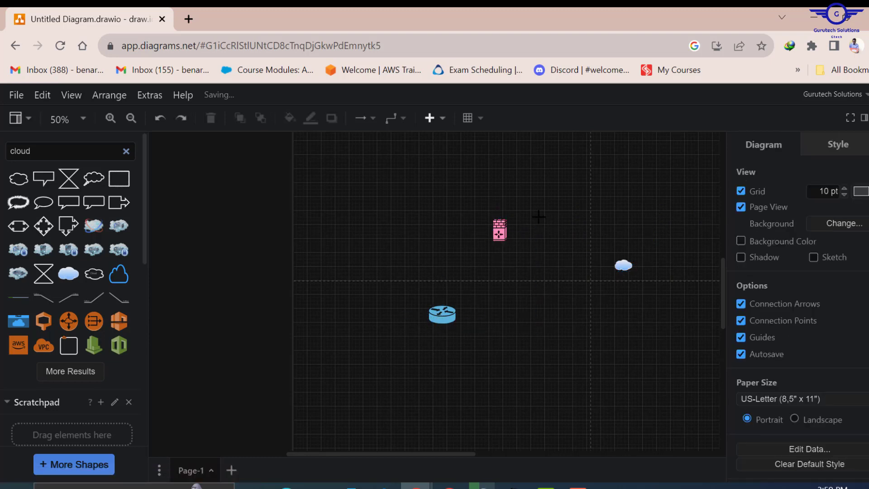
- Move the router up, the firewall below it, and the cloud into the router's row
{"action": "left_click", "coordinate": [443, 315]}
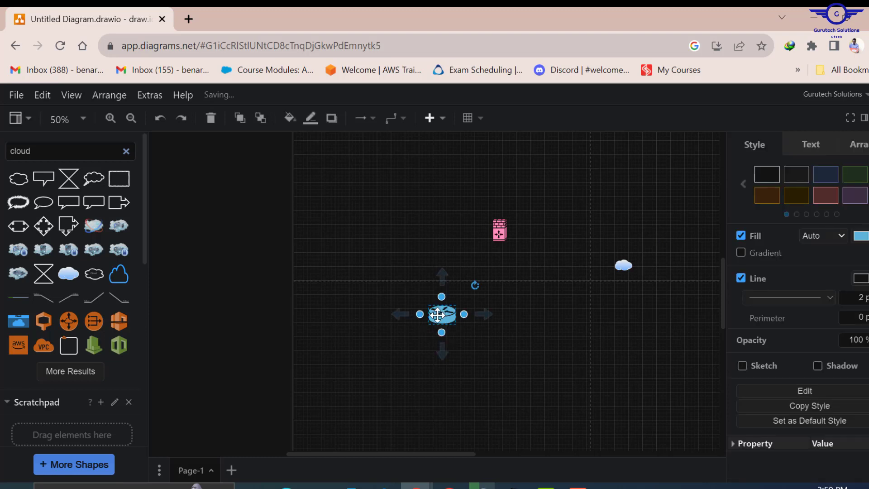
{"action": "left_click_drag", "start_coordinate": [444, 316], "coordinate": [539, 204]}
{"action": "left_click_drag", "start_coordinate": [510, 229], "coordinate": [464, 281]}
{"action": "key", "text": "ctrl+z"}
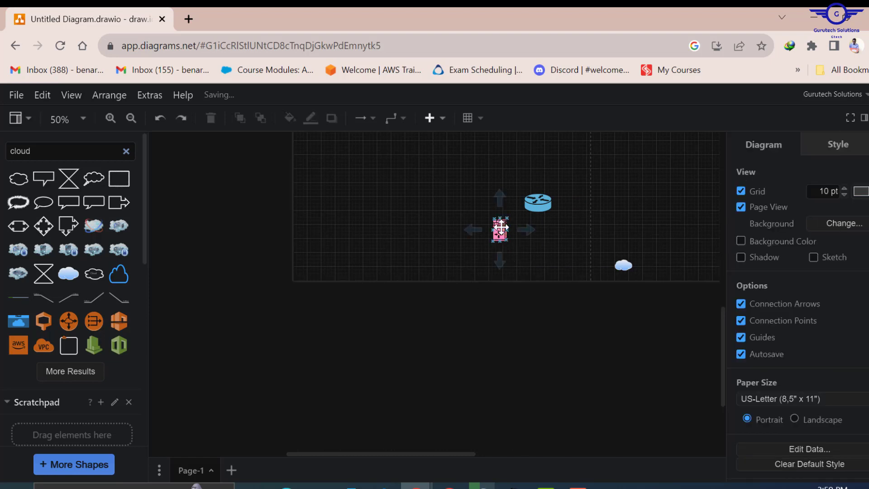
{"action": "left_click", "coordinate": [500, 230]}
{"action": "left_click_drag", "start_coordinate": [500, 229], "coordinate": [472, 282]}
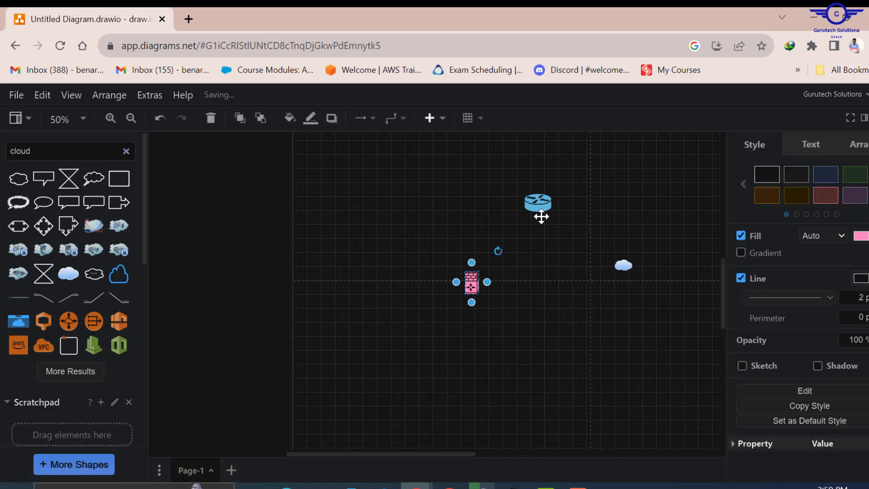
{"action": "left_click", "coordinate": [633, 267]}
{"action": "left_click_drag", "start_coordinate": [634, 267], "coordinate": [648, 206]}
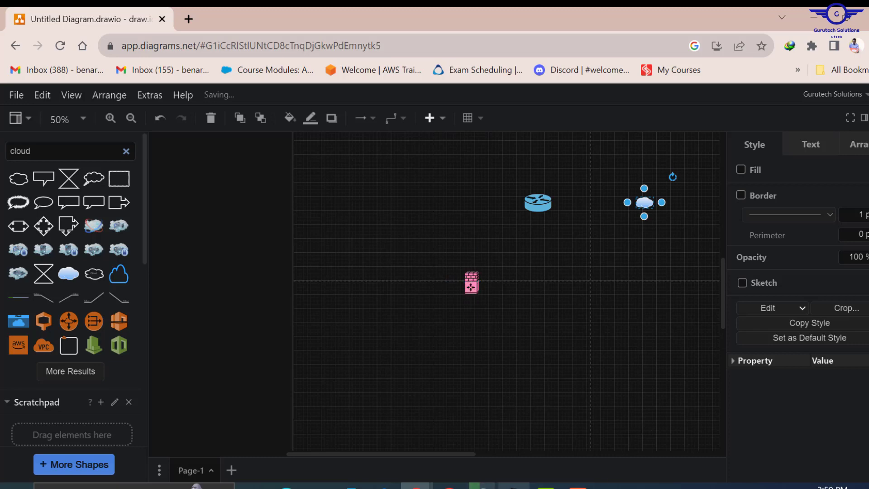
{"action": "left_click", "coordinate": [514, 487]}
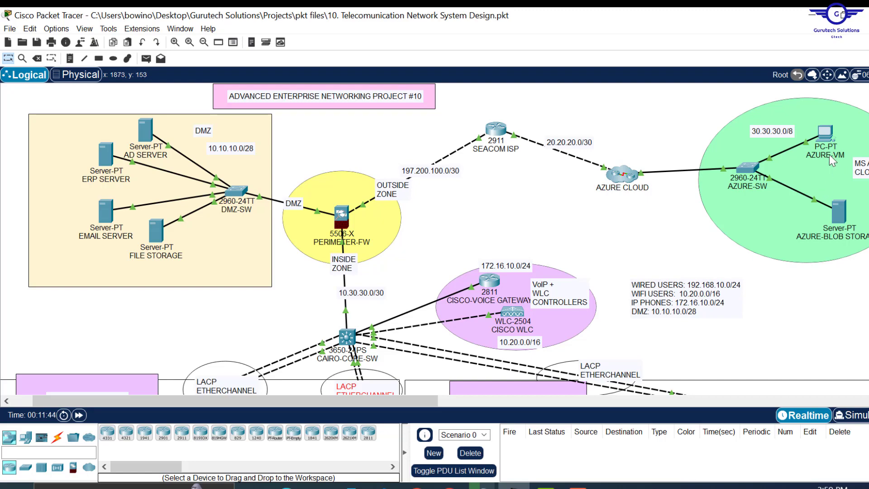
{"action": "left_click", "coordinate": [812, 15]}
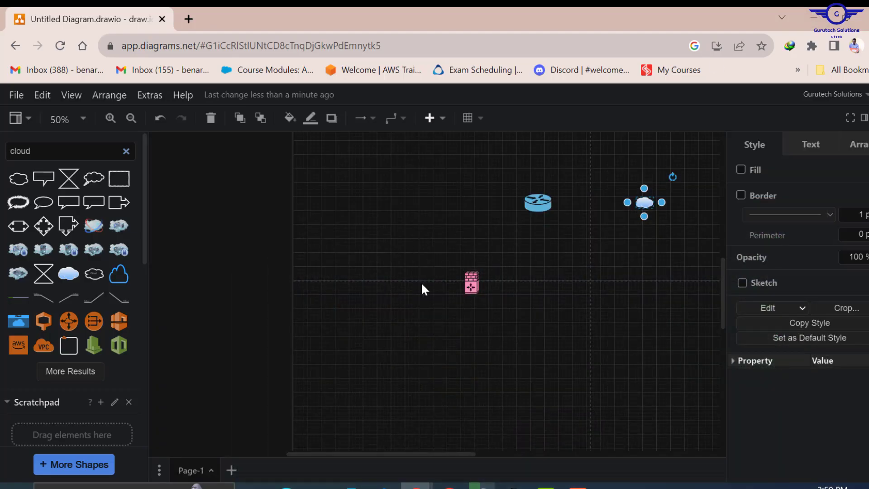
- Search the shape library for 'cisco switch' and load more results
{"action": "double_click", "coordinate": [33, 154]}
{"action": "type", "text": "swi"}
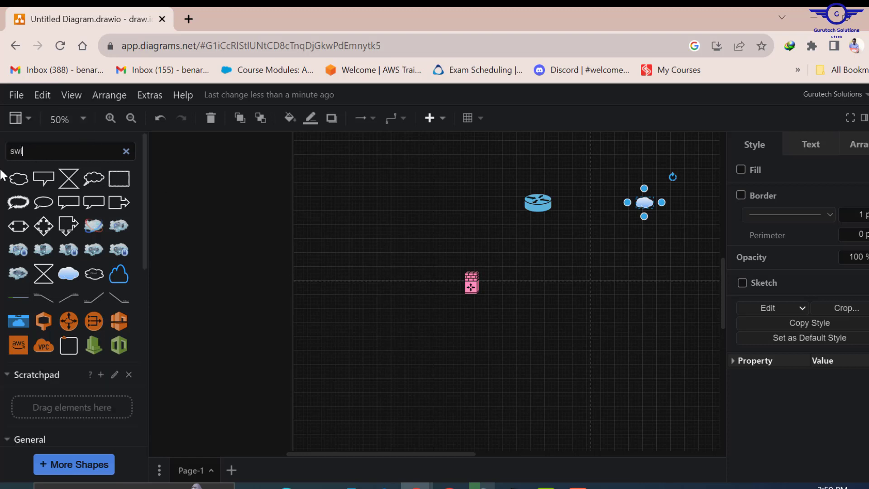
{"action": "type", "text": "tch"}
{"action": "key", "text": "Return"}
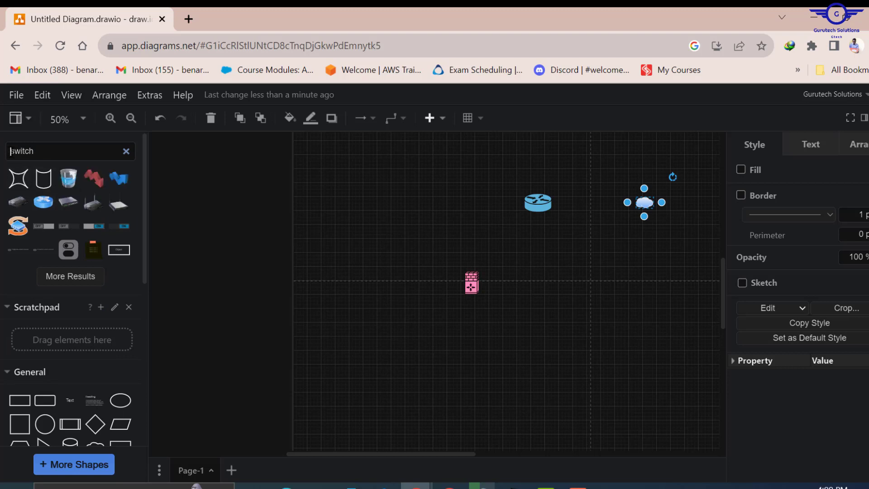
{"action": "type", "text": "cisco"}
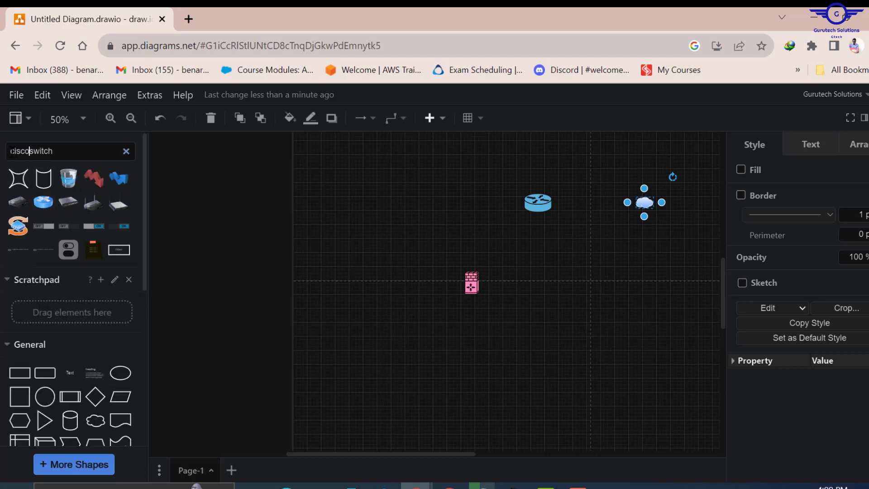
{"action": "key", "text": "Return"}
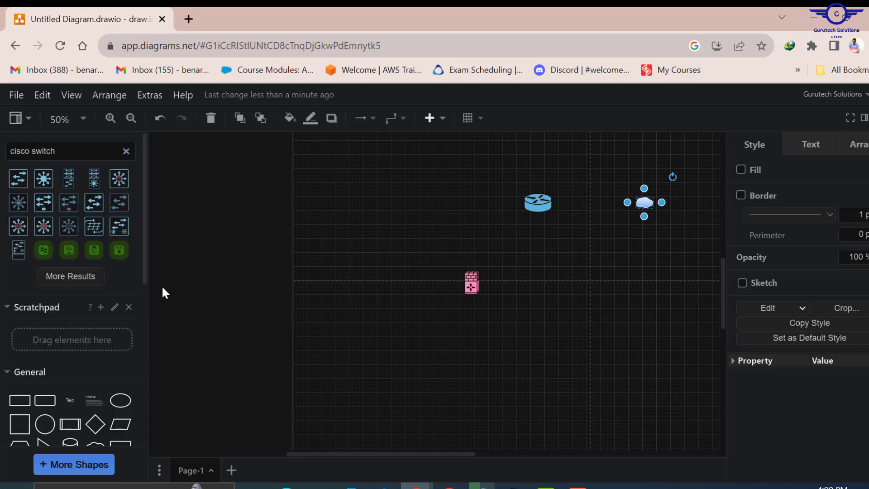
{"action": "mouse_move", "coordinate": [27, 173]}
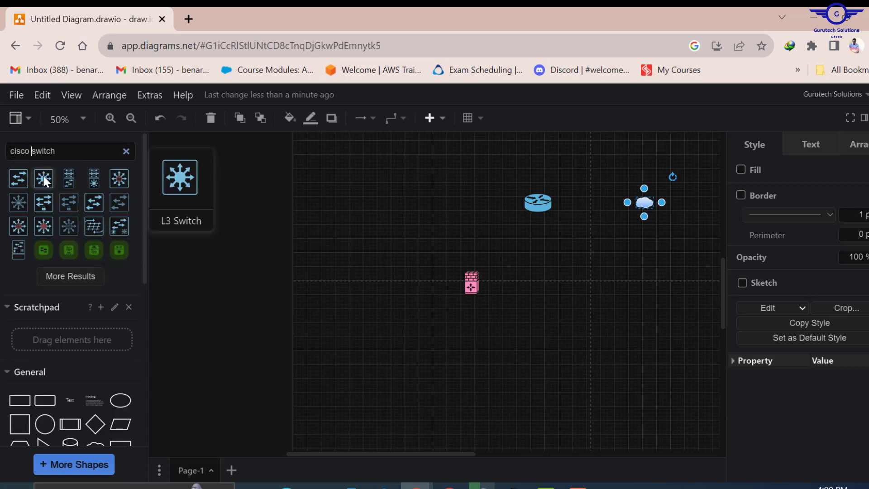
{"action": "left_click", "coordinate": [75, 283]}
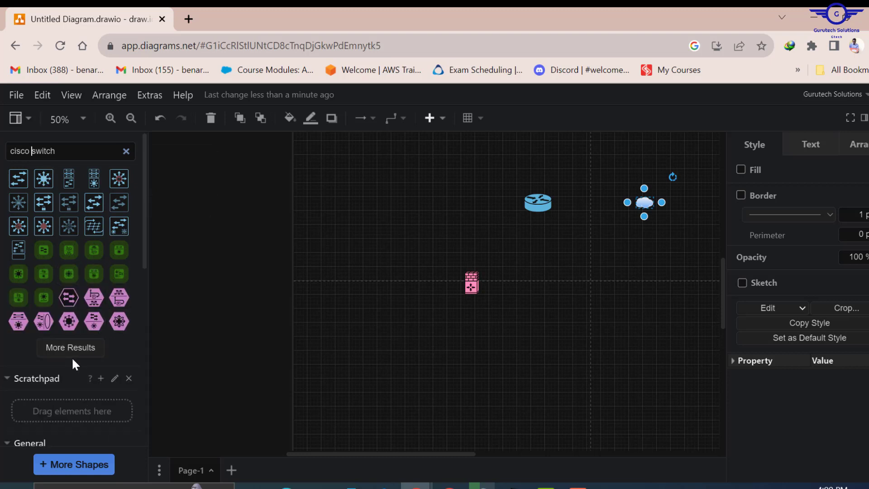
{"action": "left_click", "coordinate": [59, 348]}
{"action": "mouse_move", "coordinate": [99, 335]}
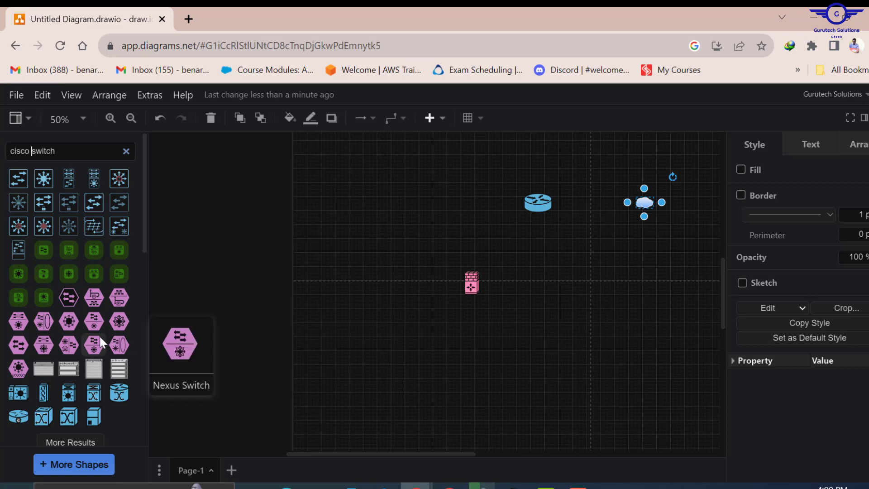
{"action": "scroll", "coordinate": [99, 335], "scroll_direction": "down", "scroll_amount": 1}
{"action": "scroll", "coordinate": [99, 335], "scroll_direction": "up", "scroll_amount": 1}
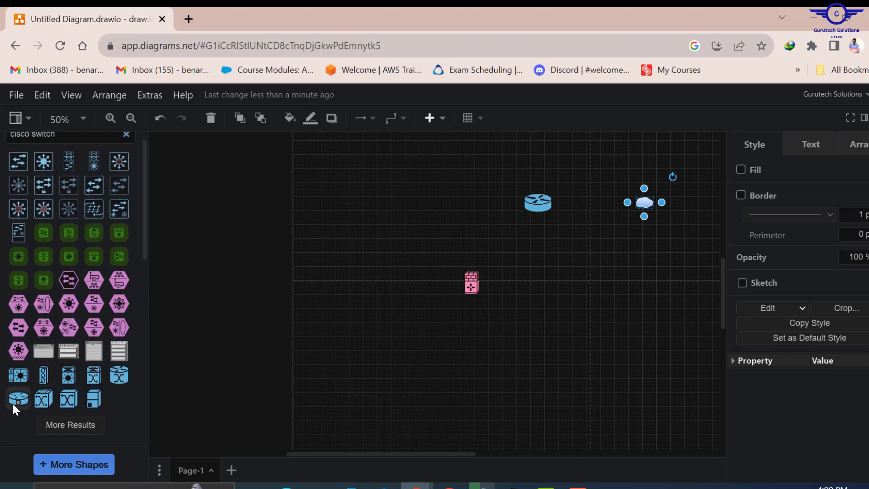
- Place an L2 Switch shape to the left of the firewall
{"action": "mouse_move", "coordinate": [13, 405]}
{"action": "mouse_move", "coordinate": [19, 165]}
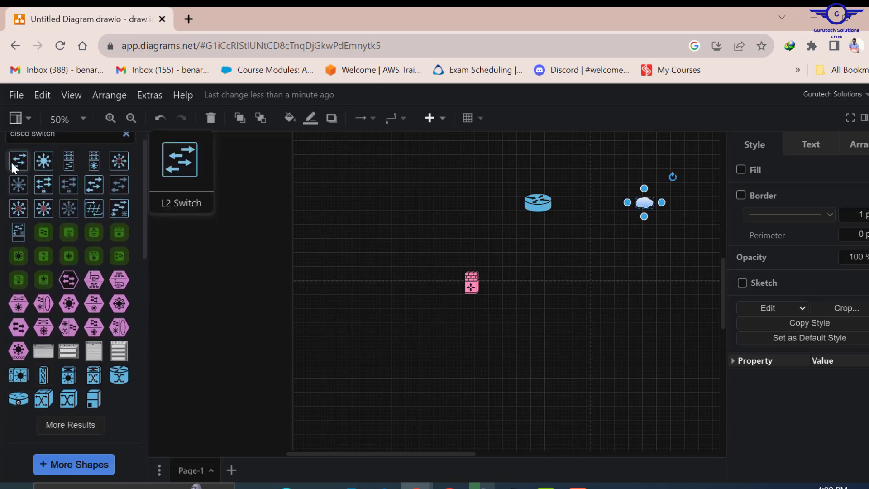
{"action": "left_click_drag", "start_coordinate": [12, 165], "coordinate": [356, 289]}
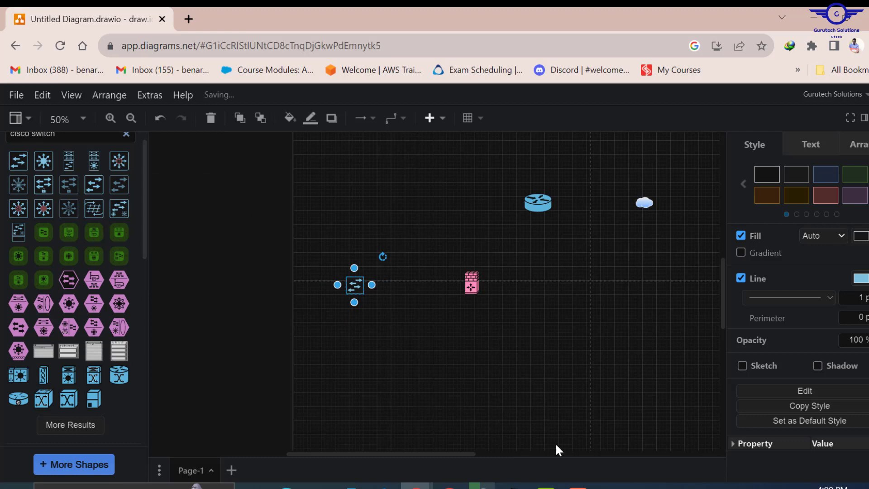
{"action": "left_click", "coordinate": [513, 486]}
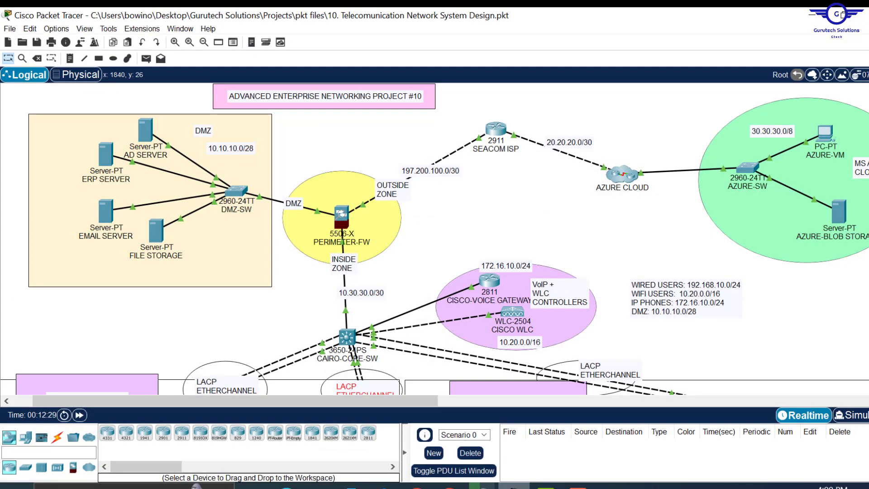
{"action": "left_click", "coordinate": [416, 486]}
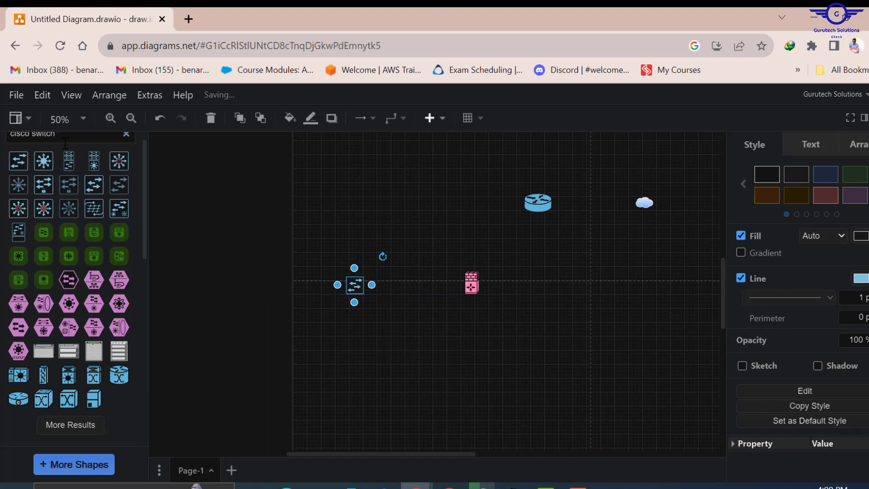
- Search the shape library for 'server' and load more results
{"action": "scroll", "coordinate": [80, 140], "scroll_direction": "up", "scroll_amount": 1}
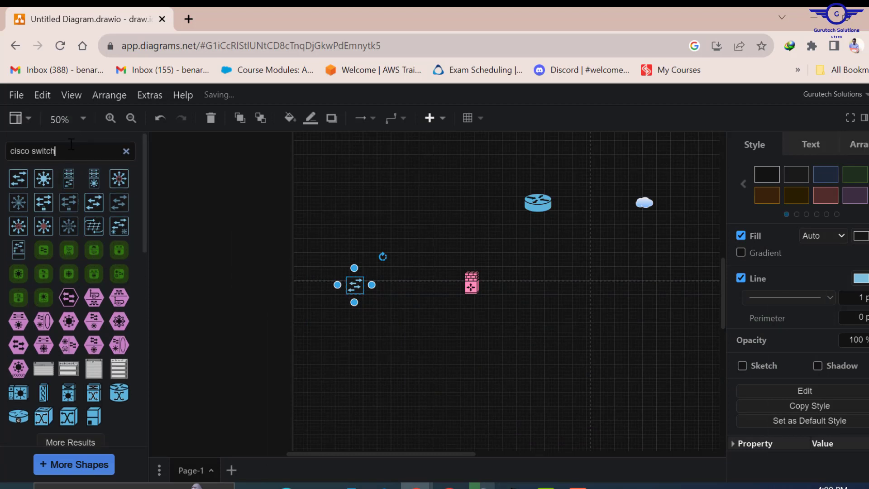
{"action": "left_click_drag", "start_coordinate": [71, 144], "coordinate": [1, 171]}
{"action": "type", "text": "serve"}
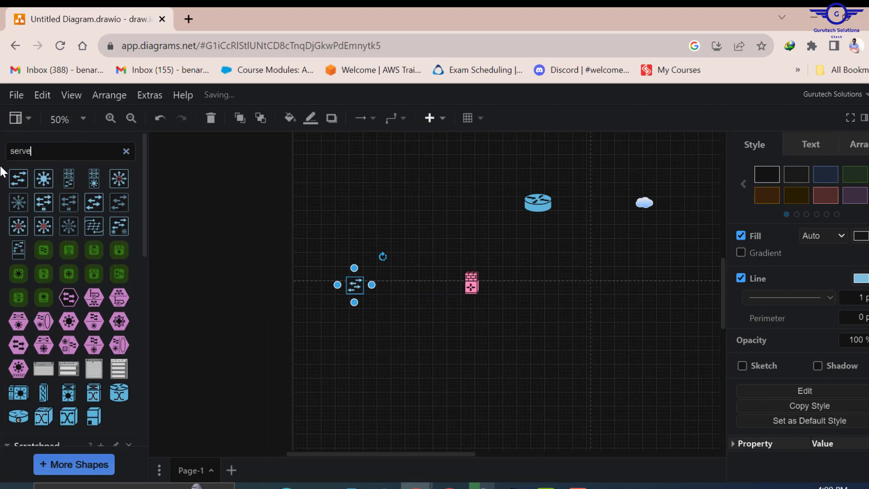
{"action": "type", "text": "r"}
{"action": "key", "text": "Return"}
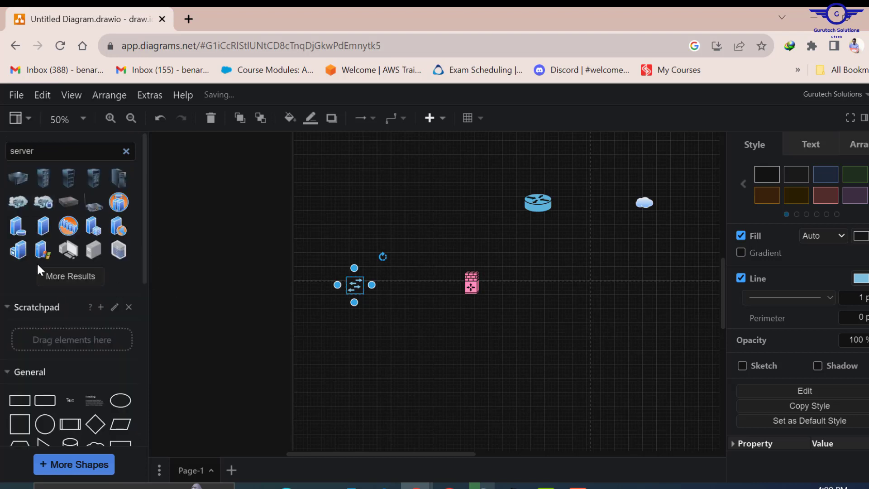
{"action": "left_click", "coordinate": [77, 277]}
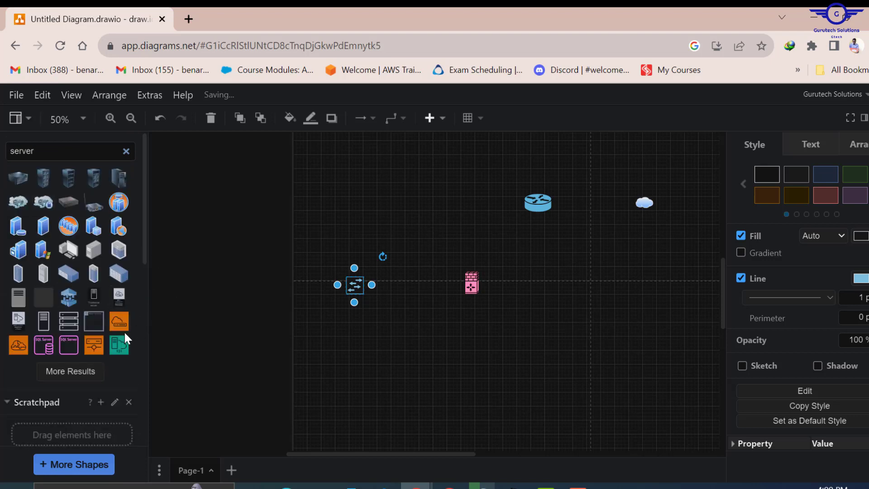
{"action": "mouse_move", "coordinate": [42, 274]}
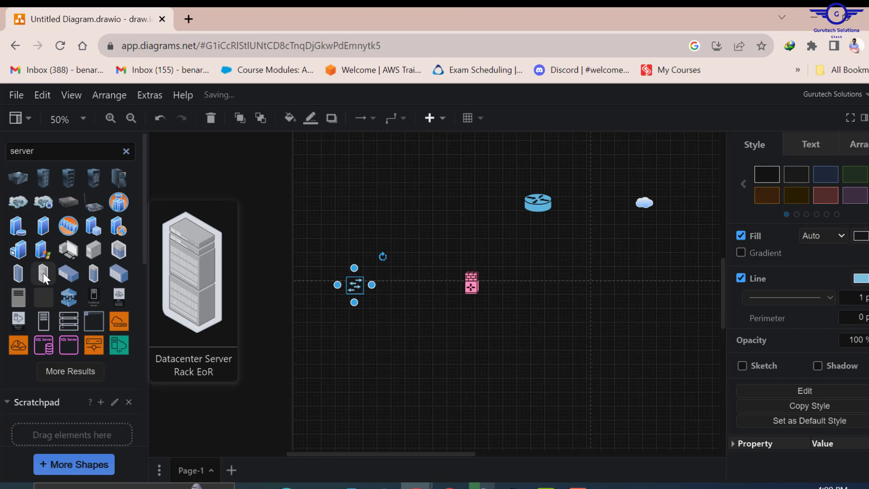
{"action": "mouse_move", "coordinate": [100, 269]}
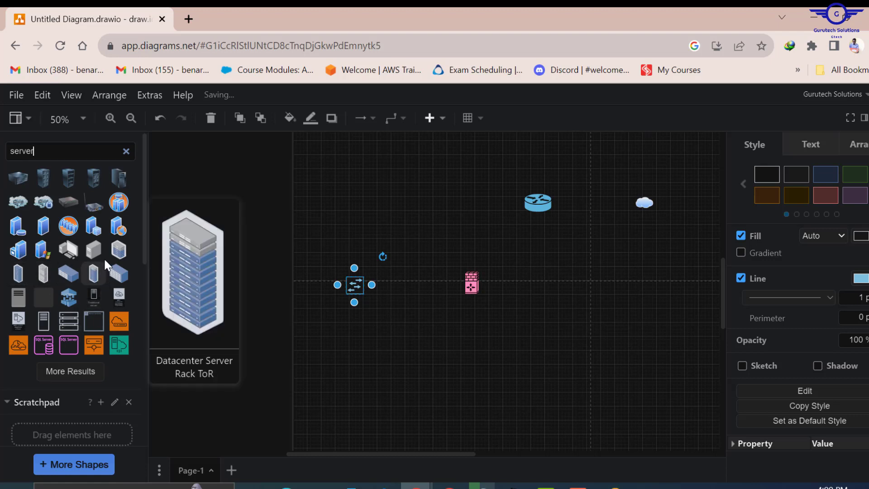
{"action": "mouse_move", "coordinate": [100, 244]}
{"action": "mouse_move", "coordinate": [46, 228]}
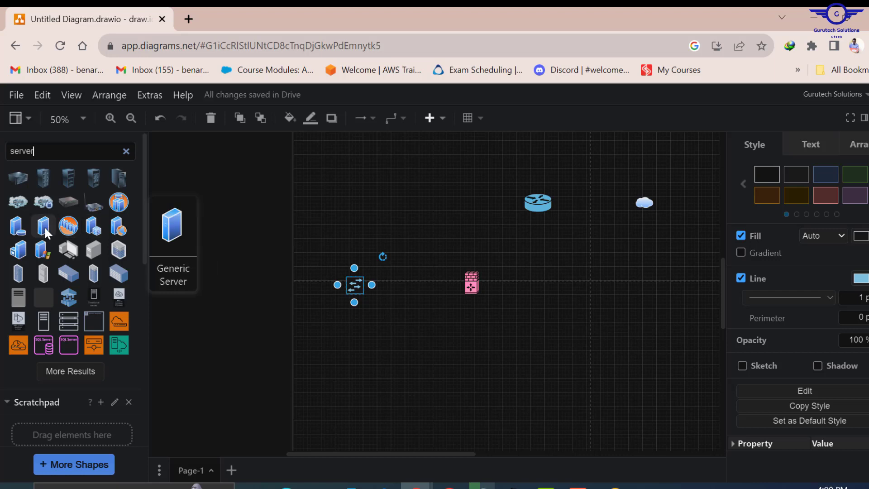
- Place four Generic Server shapes to the left of the switch
{"action": "left_click_drag", "start_coordinate": [45, 232], "coordinate": [465, 193]}
{"action": "left_click_drag", "start_coordinate": [268, 227], "coordinate": [285, 215]}
{"action": "left_click_drag", "start_coordinate": [43, 226], "coordinate": [250, 265]}
{"action": "left_click_drag", "start_coordinate": [43, 226], "coordinate": [254, 311]}
{"action": "left_click_drag", "start_coordinate": [43, 226], "coordinate": [303, 334]}
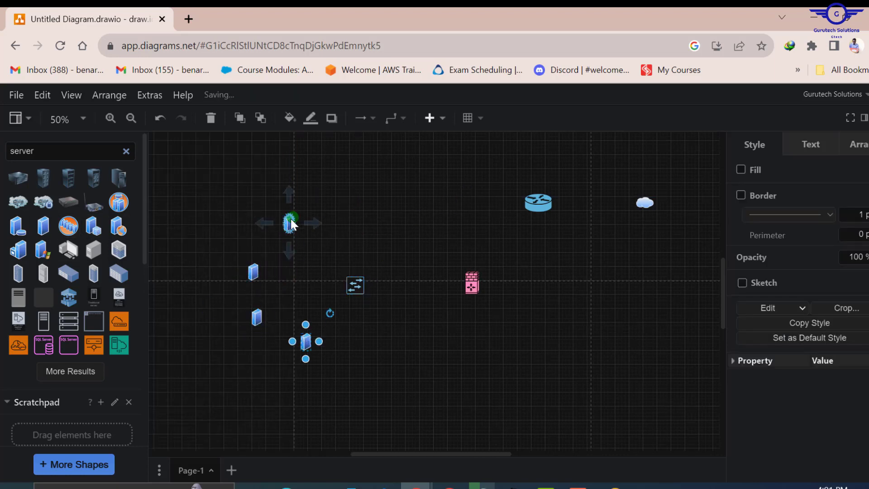
{"action": "key", "text": "ctrl+z"}
{"action": "key", "text": "ctrl+shift+z"}
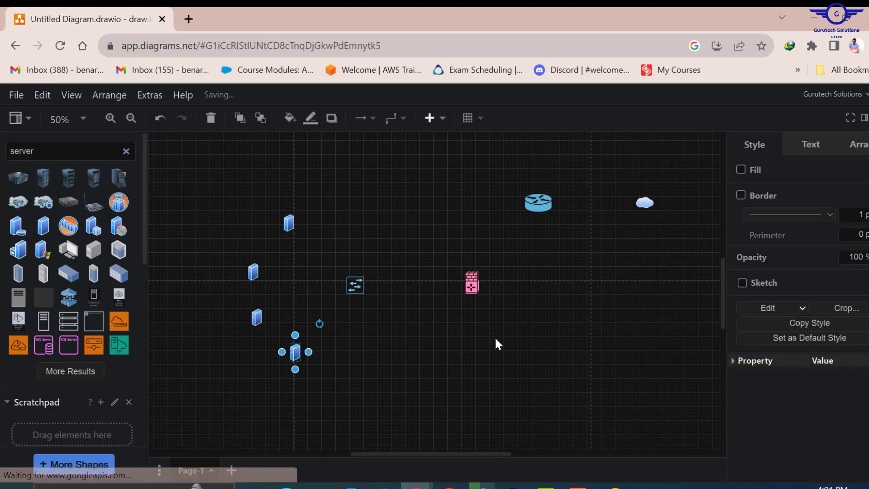
{"action": "left_click", "coordinate": [497, 344]}
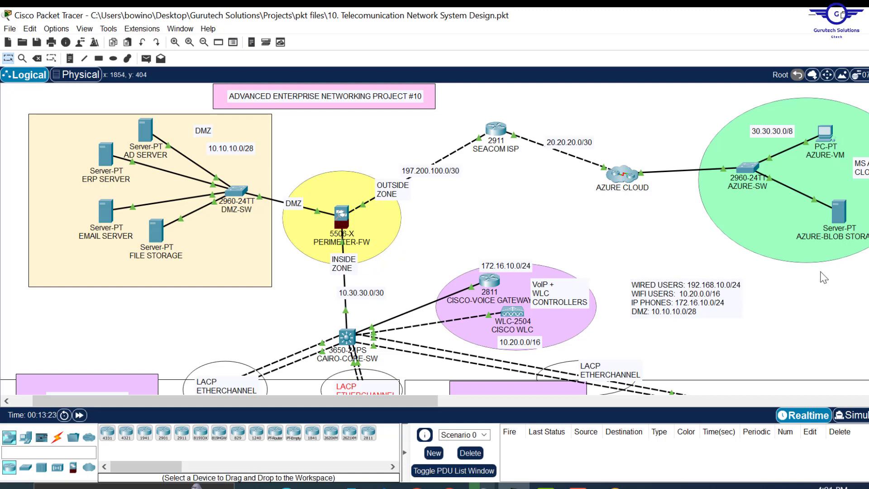
- Minimize Packet Tracer and select the switch shape on the canvas
{"action": "left_click", "coordinate": [817, 16]}
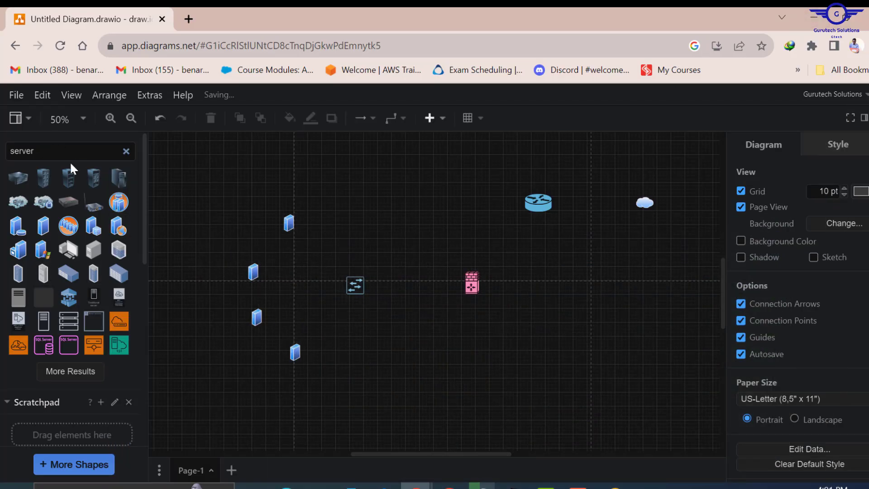
{"action": "left_click", "coordinate": [356, 285]}
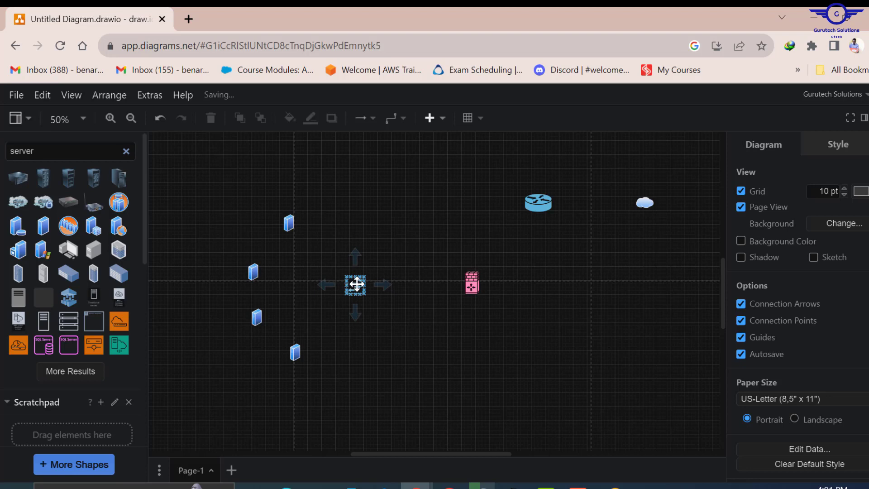
{"action": "left_click", "coordinate": [356, 284]}
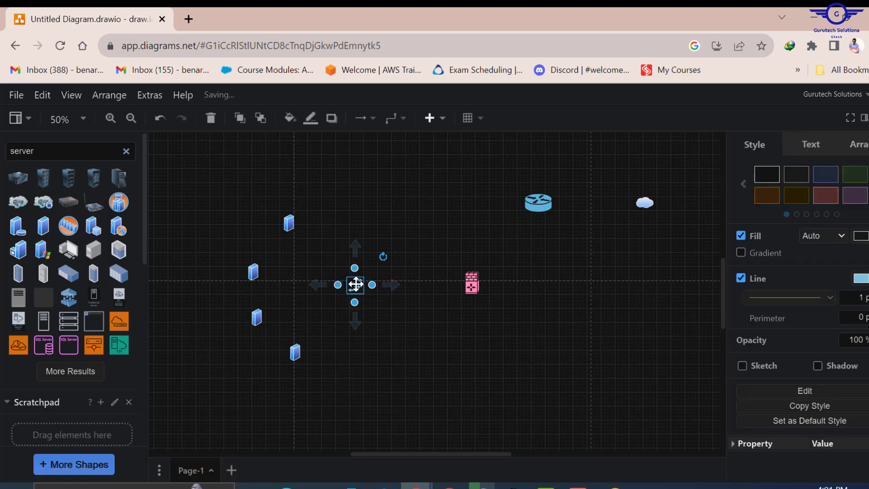
- Duplicate the switch, undo the stray connector, and move the copy to the upper right below the cloud
{"action": "right_click", "coordinate": [355, 285]}
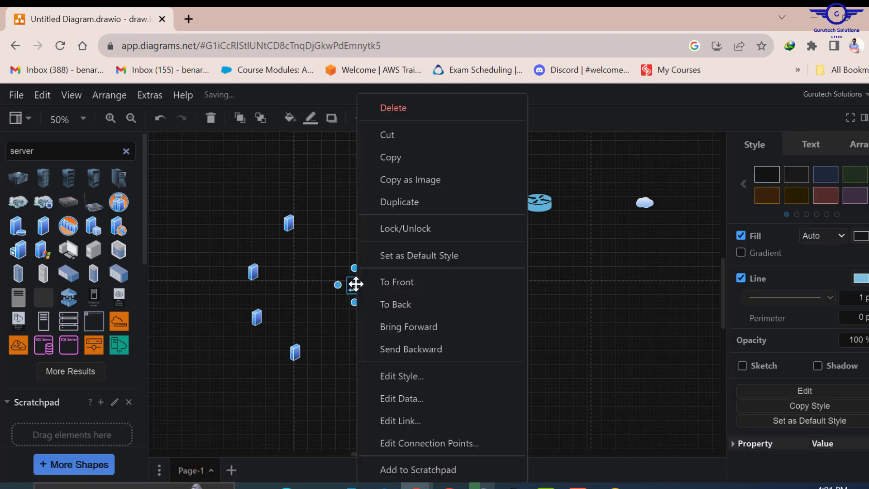
{"action": "left_click", "coordinate": [401, 204]}
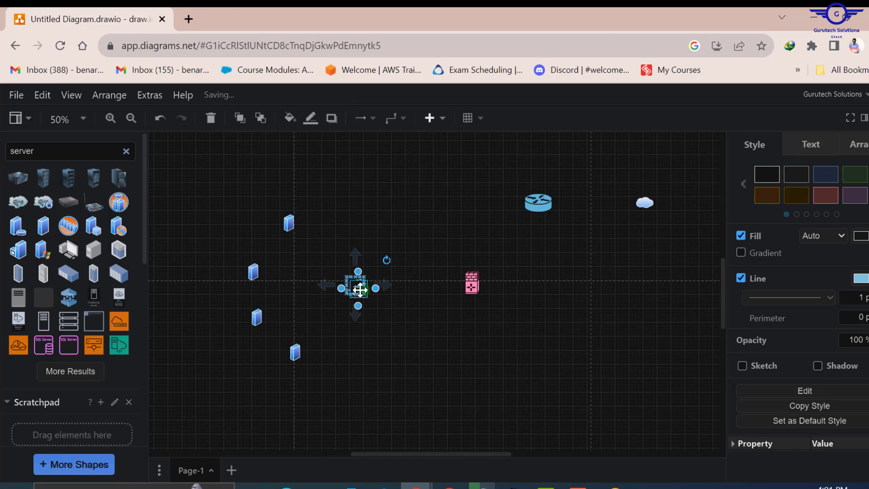
{"action": "left_click_drag", "start_coordinate": [361, 289], "coordinate": [676, 276]}
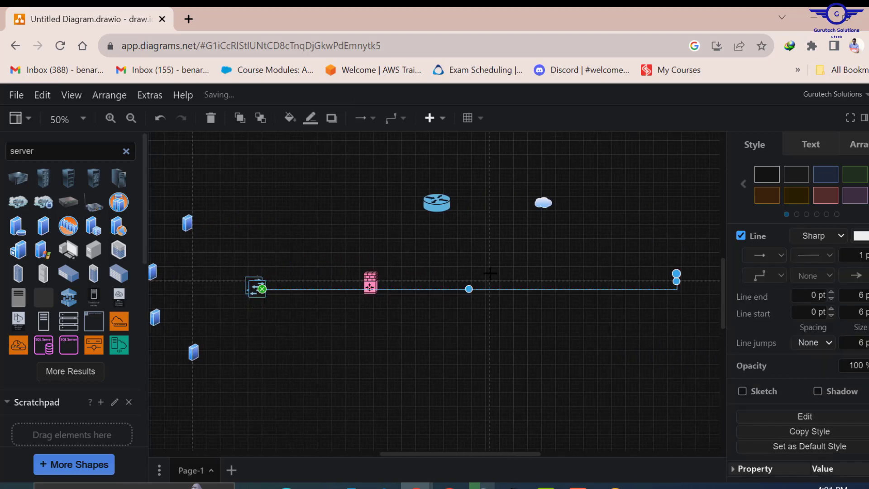
{"action": "key", "text": "ctrl+z"}
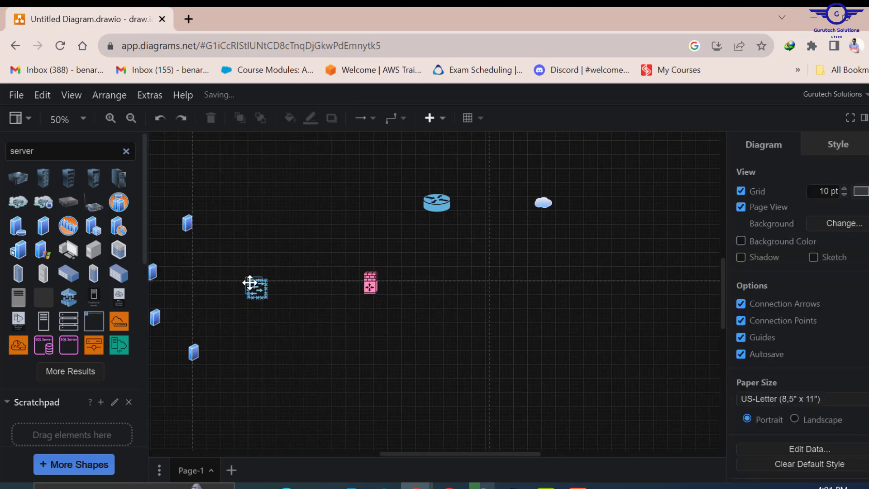
{"action": "left_click", "coordinate": [257, 286]}
{"action": "left_click_drag", "start_coordinate": [259, 286], "coordinate": [633, 227]}
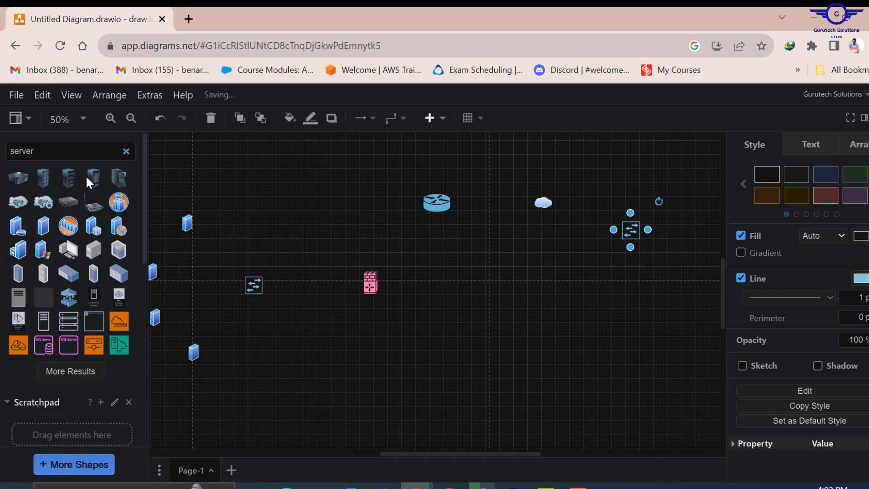
{"action": "double_click", "coordinate": [46, 155]}
- Search shapes for 'computer' and place a Personal Computer right of the cloud, near the switch
{"action": "type", "text": "com"}
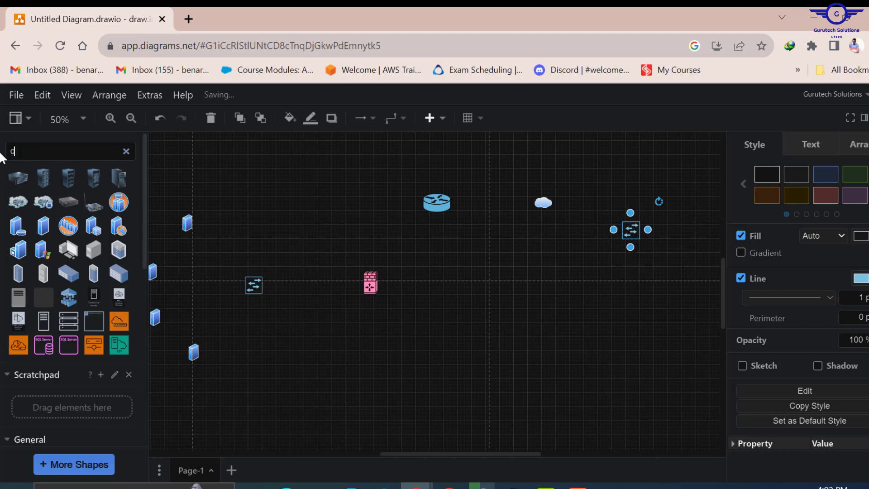
{"action": "type", "text": "puter"}
{"action": "mouse_move", "coordinate": [52, 206]}
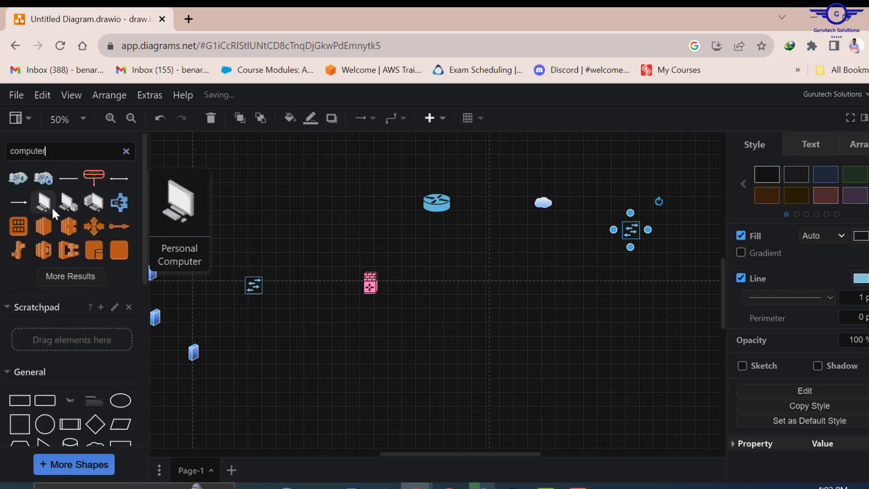
{"action": "left_click_drag", "start_coordinate": [43, 205], "coordinate": [422, 200]}
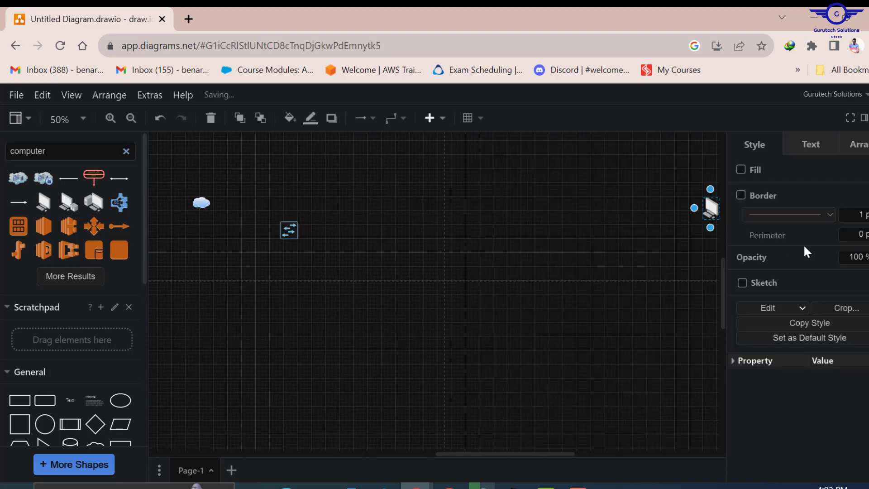
{"action": "left_click_drag", "start_coordinate": [711, 204], "coordinate": [398, 204]}
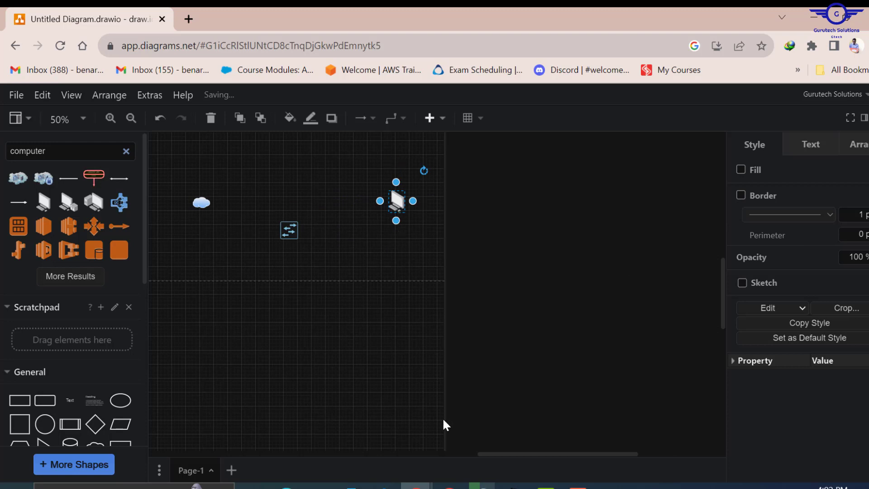
{"action": "left_click_drag", "start_coordinate": [493, 454], "coordinate": [363, 453]}
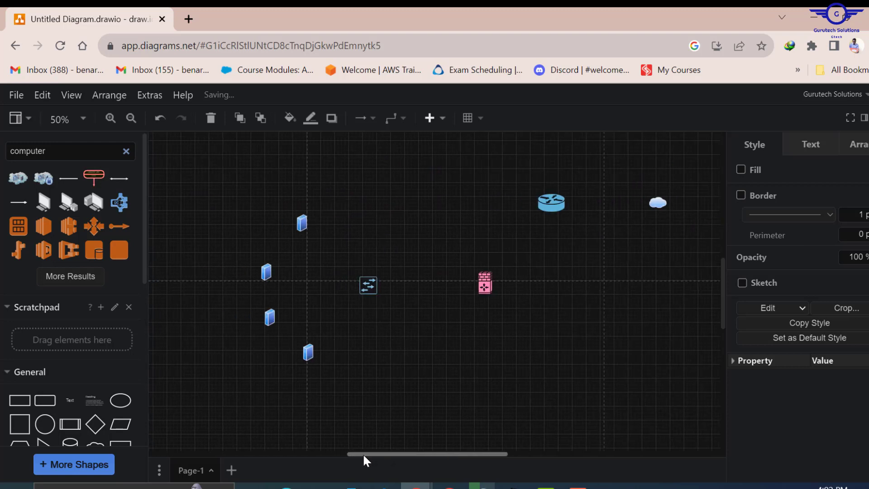
- Duplicate a blue server and place the copy just beneath the computer
{"action": "left_click", "coordinate": [302, 222]}
{"action": "right_click", "coordinate": [301, 222]}
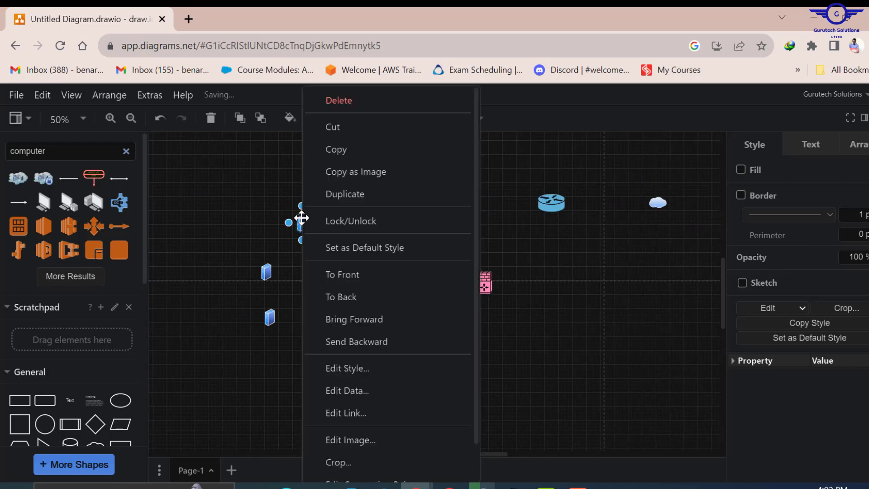
{"action": "left_click", "coordinate": [355, 194]}
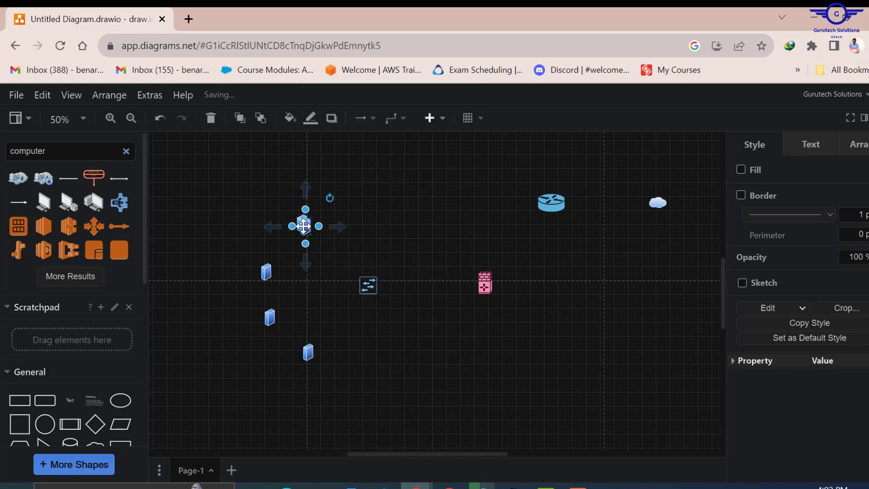
{"action": "left_click_drag", "start_coordinate": [304, 225], "coordinate": [538, 270]}
{"action": "scroll", "coordinate": [331, 355], "scroll_direction": "left", "scroll_amount": 10}
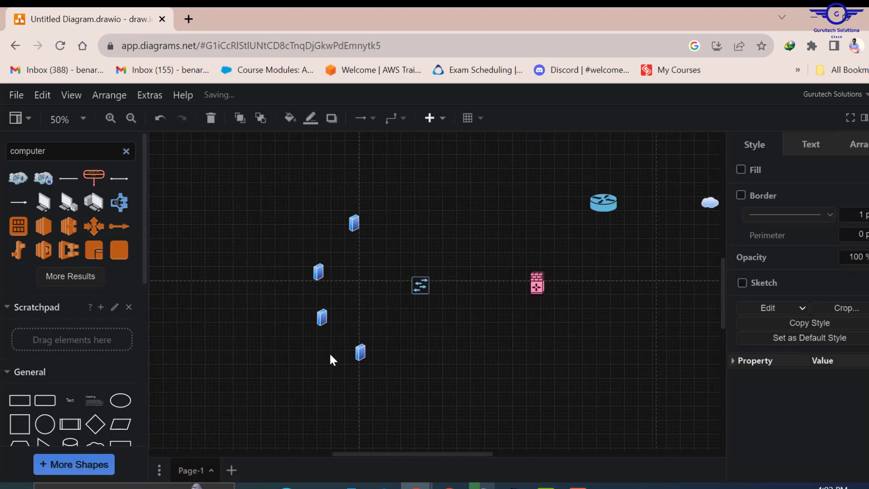
{"action": "scroll", "coordinate": [330, 360], "scroll_direction": "right", "scroll_amount": 2}
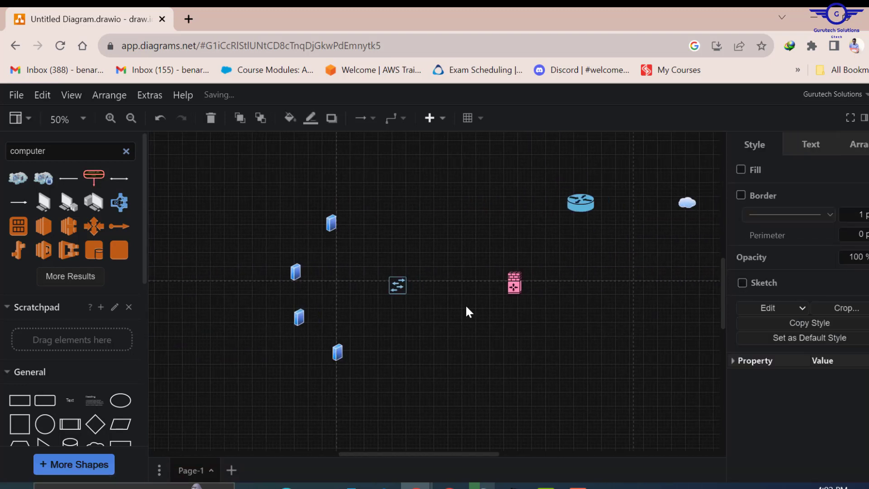
{"action": "scroll", "coordinate": [572, 281], "scroll_direction": "up", "scroll_amount": 2}
{"action": "scroll", "coordinate": [572, 281], "scroll_direction": "down", "scroll_amount": 5}
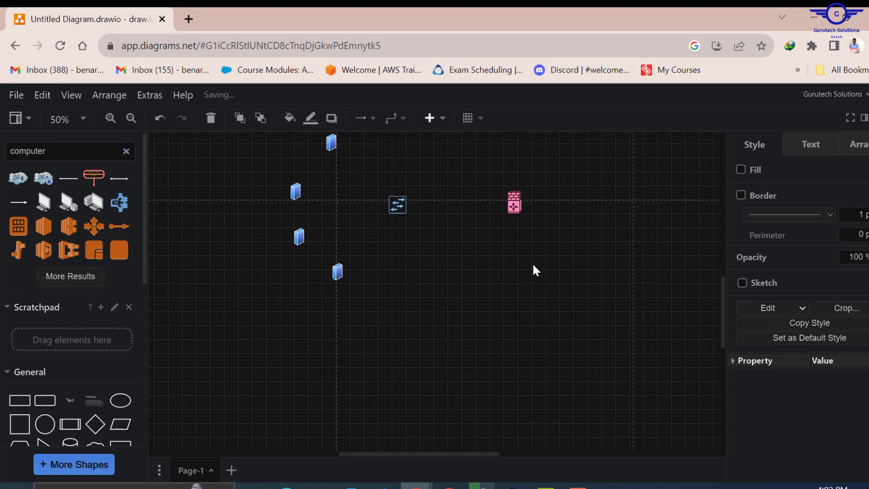
{"action": "scroll", "coordinate": [519, 217], "scroll_direction": "down", "scroll_amount": 5}
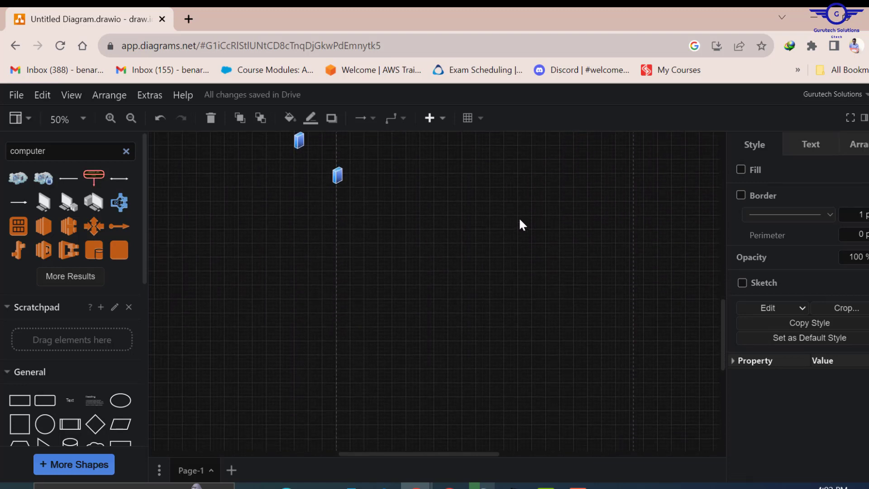
{"action": "scroll", "coordinate": [541, 230], "scroll_direction": "up", "scroll_amount": 7}
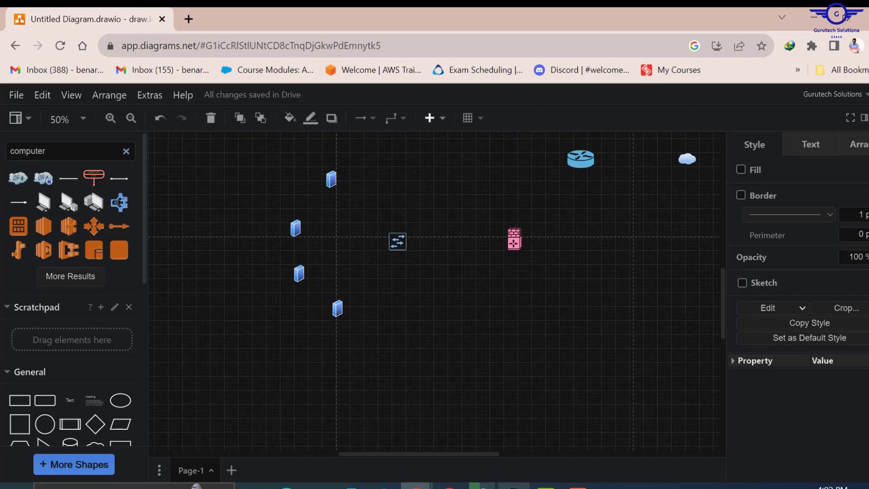
{"action": "left_click", "coordinate": [514, 486]}
{"action": "scroll", "coordinate": [528, 289], "scroll_direction": "down", "scroll_amount": 3}
{"action": "scroll", "coordinate": [528, 289], "scroll_direction": "up", "scroll_amount": 2}
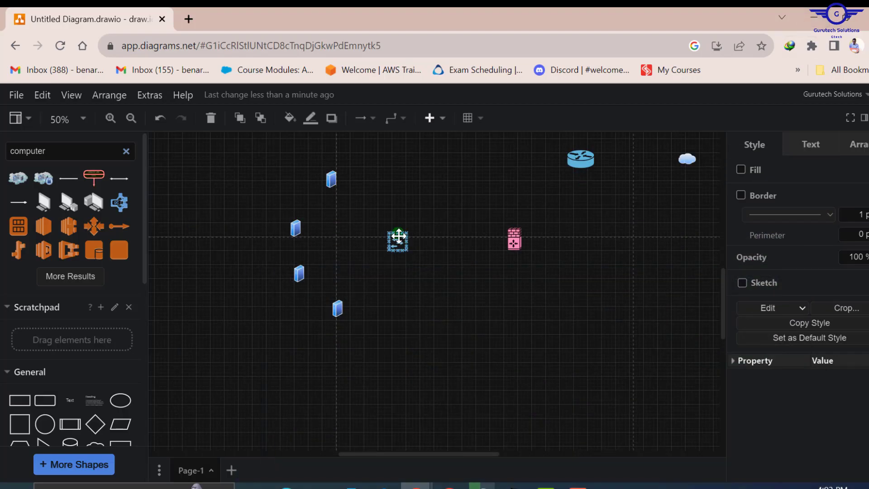
- Search for Cisco switches, place the star-shaped Cisco switch below the firewall, and bring up Packet Tracer
{"action": "left_click", "coordinate": [430, 249]}
{"action": "left_click_drag", "start_coordinate": [58, 153], "coordinate": [2, 160]}
{"action": "type", "text": "sw"}
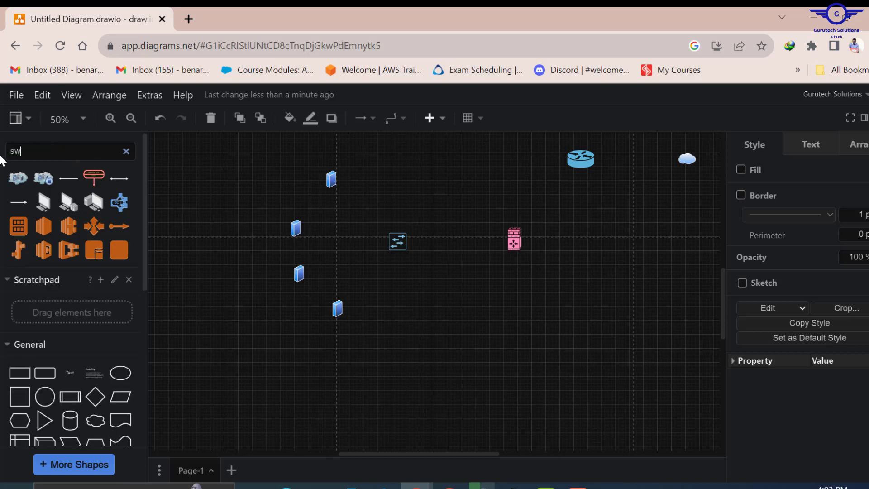
{"action": "type", "text": "itch"}
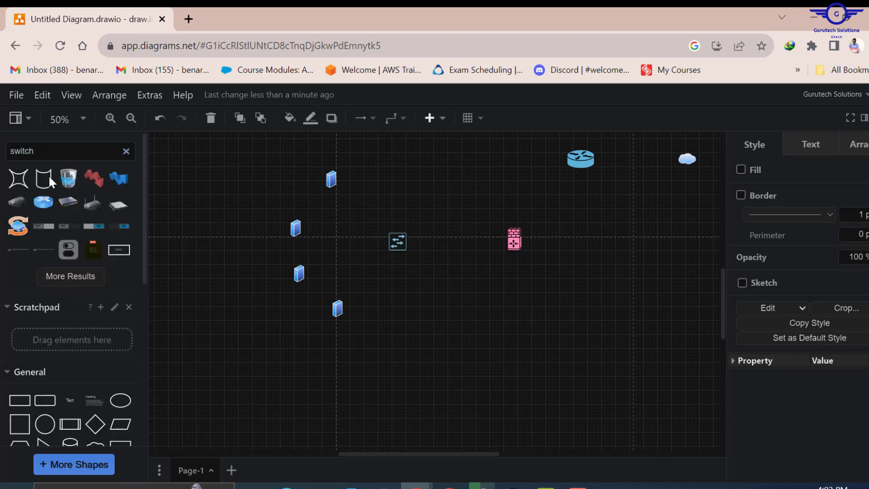
{"action": "left_click", "coordinate": [65, 275]}
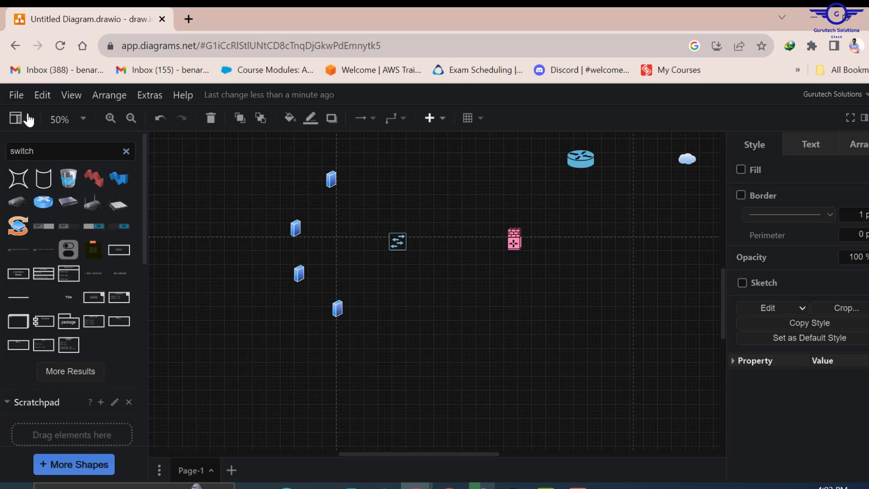
{"action": "left_click", "coordinate": [11, 151]}
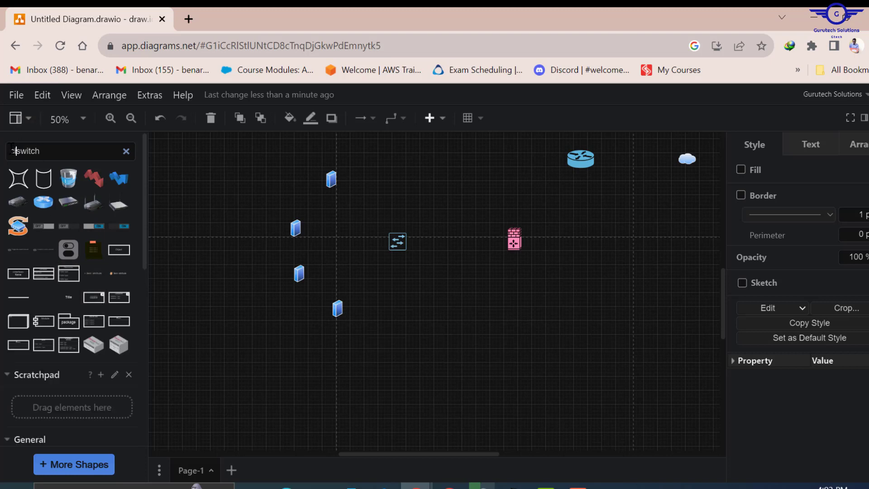
{"action": "type", "text": "cisco"}
{"action": "key", "text": "Return"}
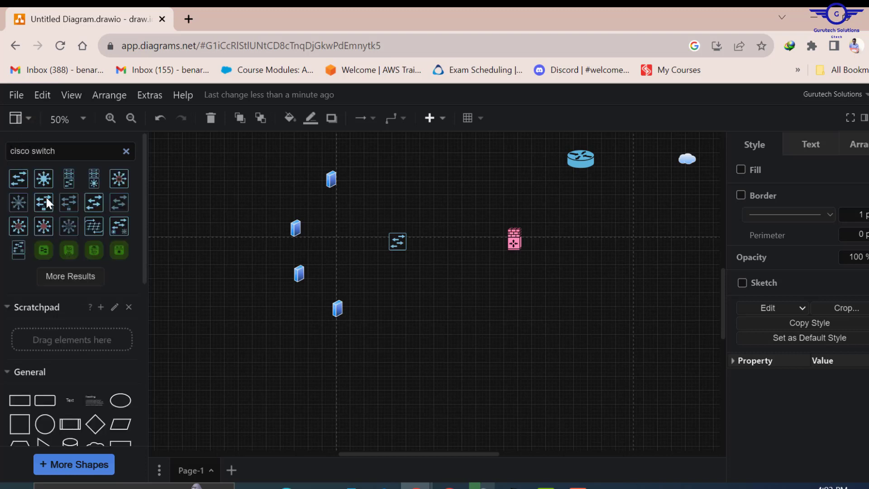
{"action": "left_click", "coordinate": [43, 178]}
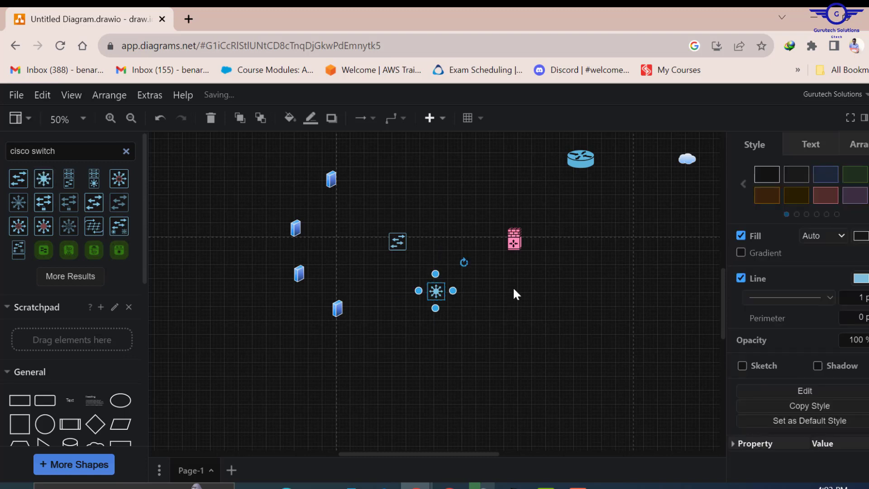
{"action": "left_click_drag", "start_coordinate": [436, 292], "coordinate": [515, 359]}
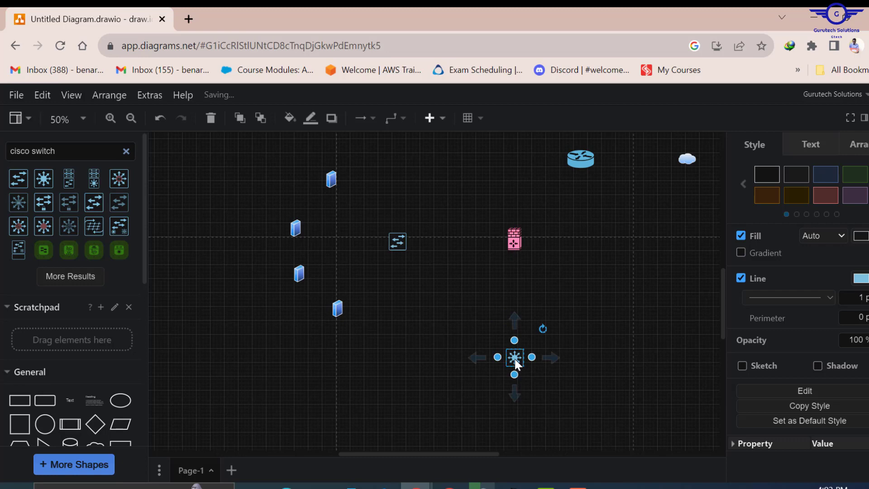
{"action": "left_click", "coordinate": [514, 486]}
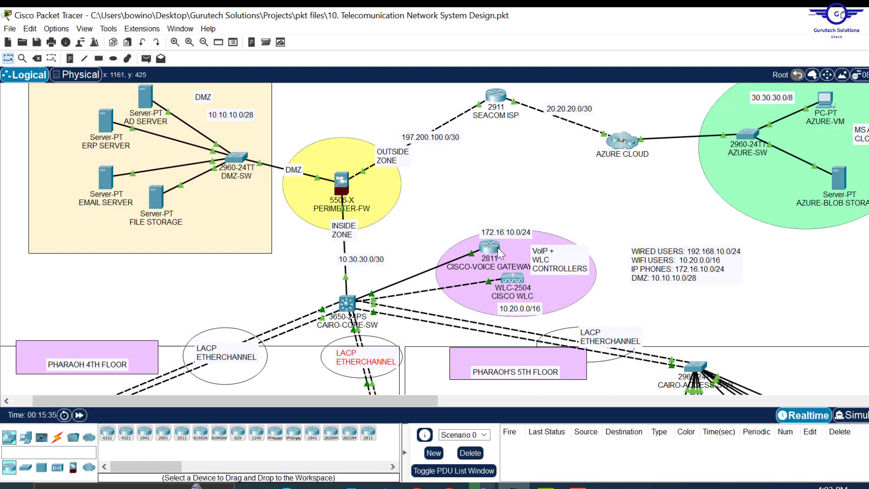
- Search for 'cisco router' and place the IP Telephony Router at the right, beside the star-shaped switch
{"action": "left_click", "coordinate": [814, 15]}
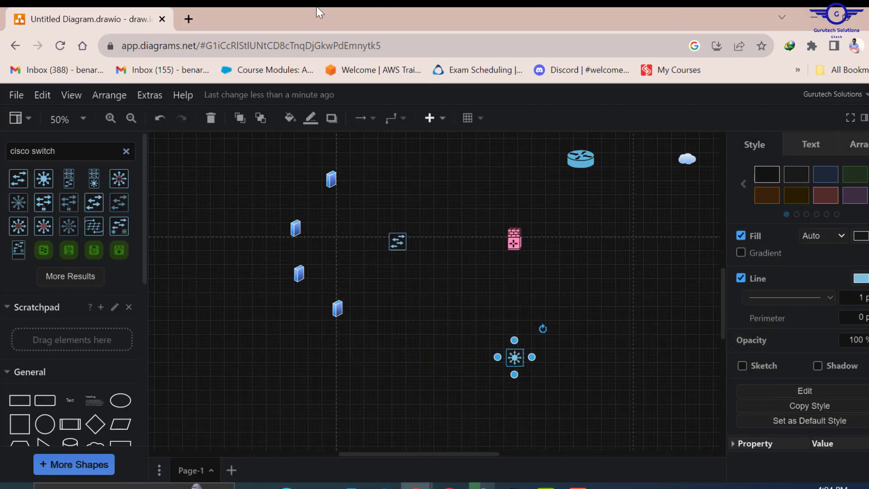
{"action": "left_click_drag", "start_coordinate": [61, 150], "coordinate": [37, 151]}
{"action": "type", "text": "ro"}
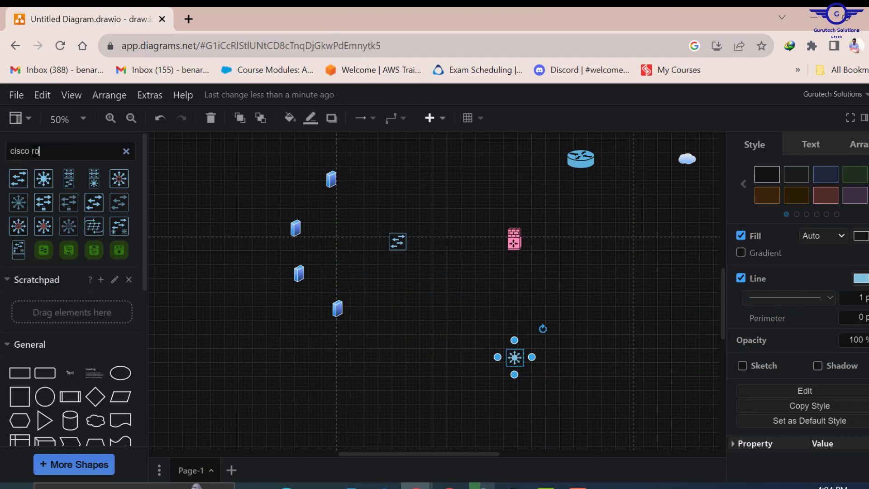
{"action": "type", "text": "uter"}
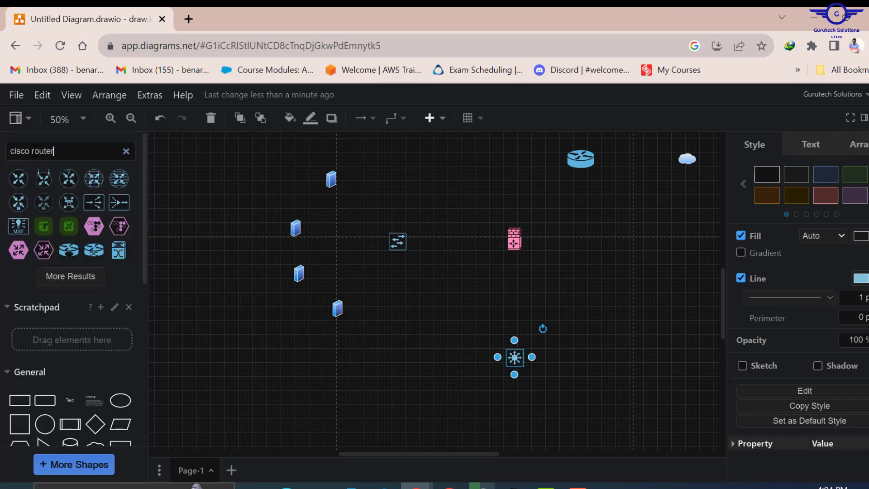
{"action": "mouse_move", "coordinate": [118, 253]}
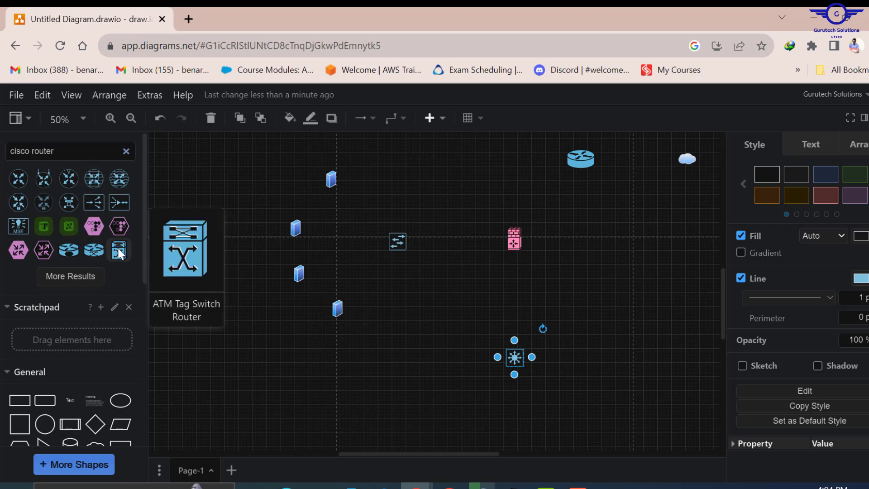
{"action": "left_click", "coordinate": [84, 273]}
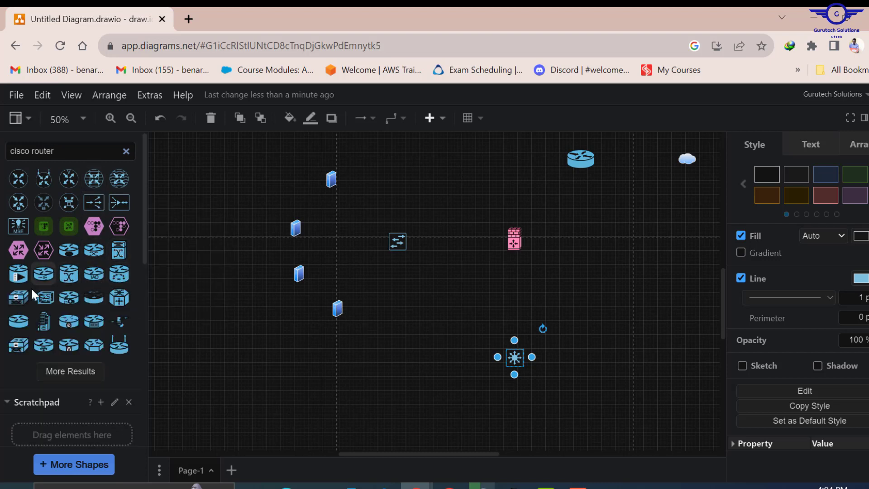
{"action": "mouse_move", "coordinate": [110, 270]}
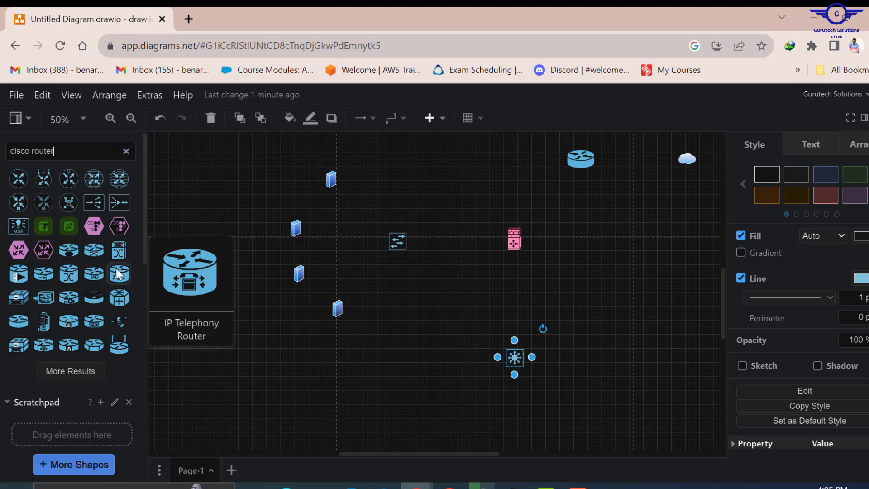
{"action": "left_click", "coordinate": [110, 268]}
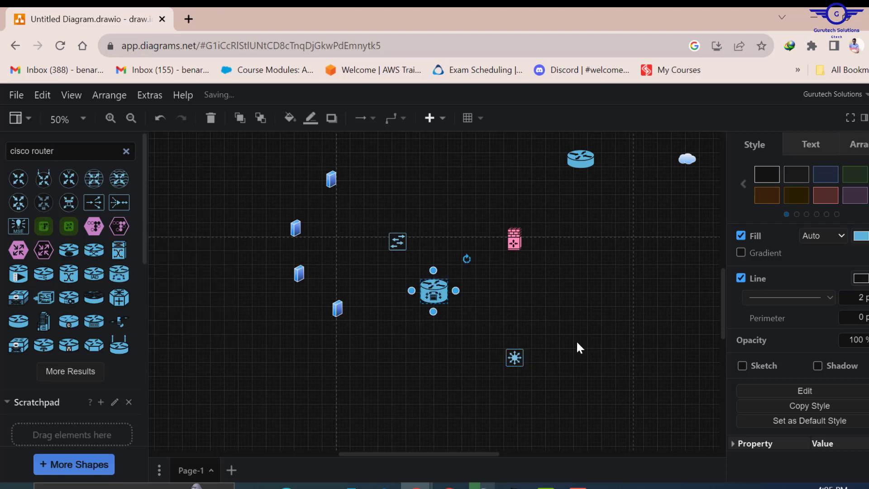
{"action": "left_click_drag", "start_coordinate": [444, 296], "coordinate": [635, 338]}
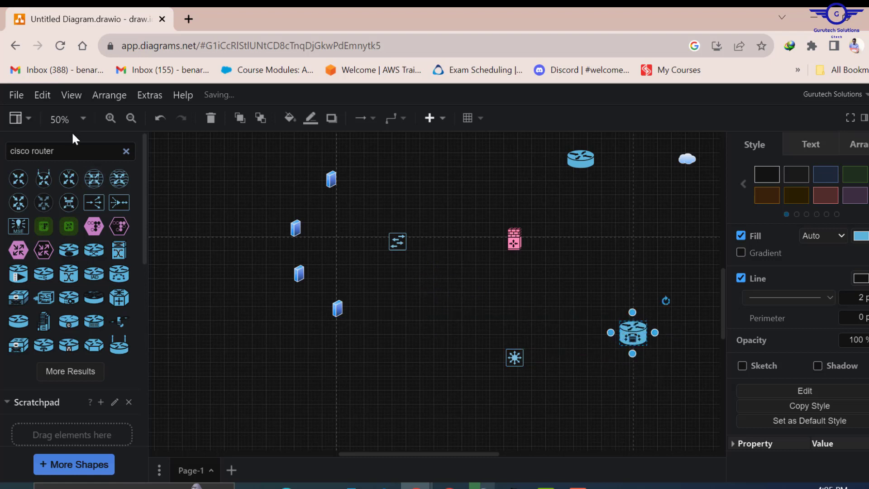
{"action": "left_click_drag", "start_coordinate": [56, 151], "coordinate": [34, 151]}
- Search shapes for 'WLAN' and place a WLAN Controller below the IP Telephony Router
{"action": "type", "text": "W"}
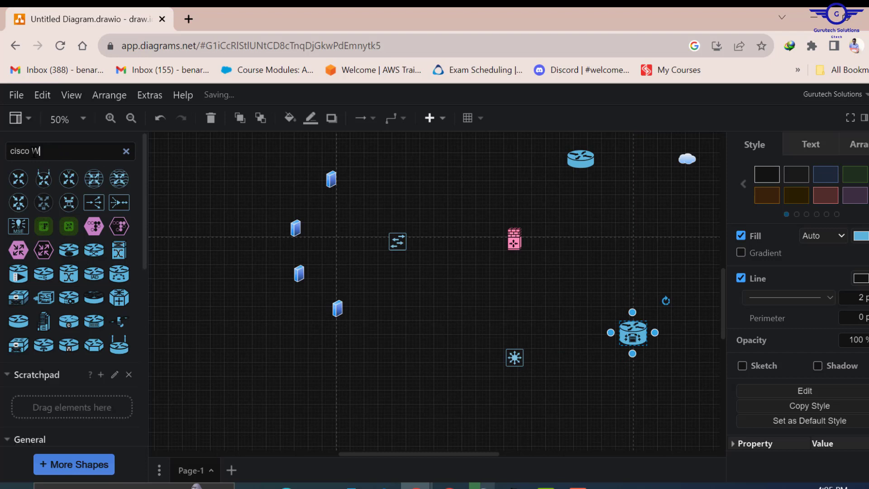
{"action": "type", "text": "LC"}
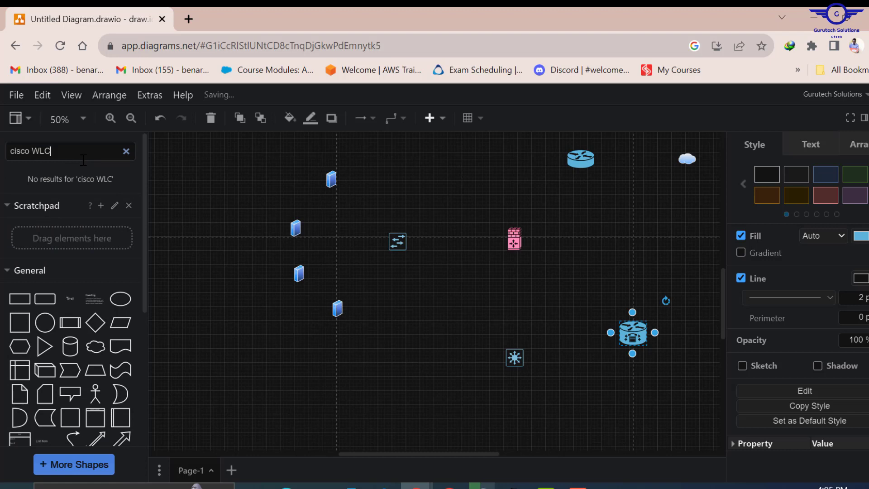
{"action": "key", "text": "BackSpace"}
{"action": "key", "text": "BackSpace"}
{"action": "key", "text": "BackSpace"}
{"action": "type", "text": "WLAN"}
{"action": "key", "text": "Return"}
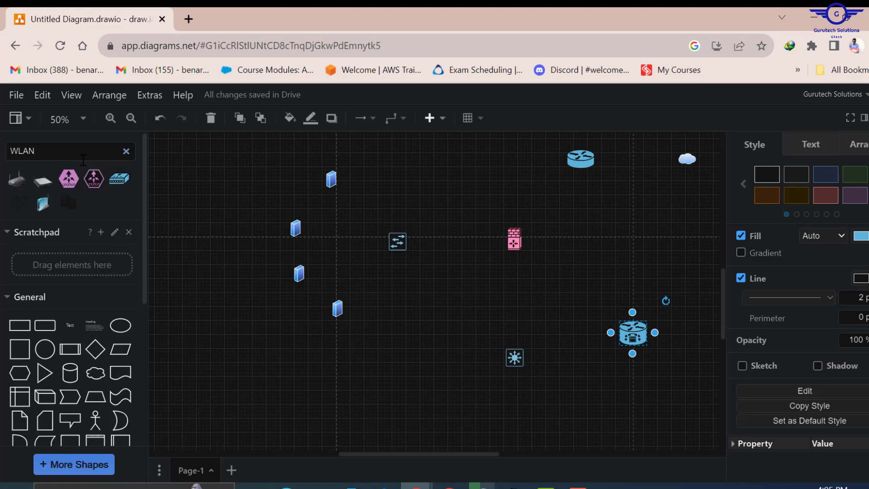
{"action": "mouse_move", "coordinate": [120, 179]}
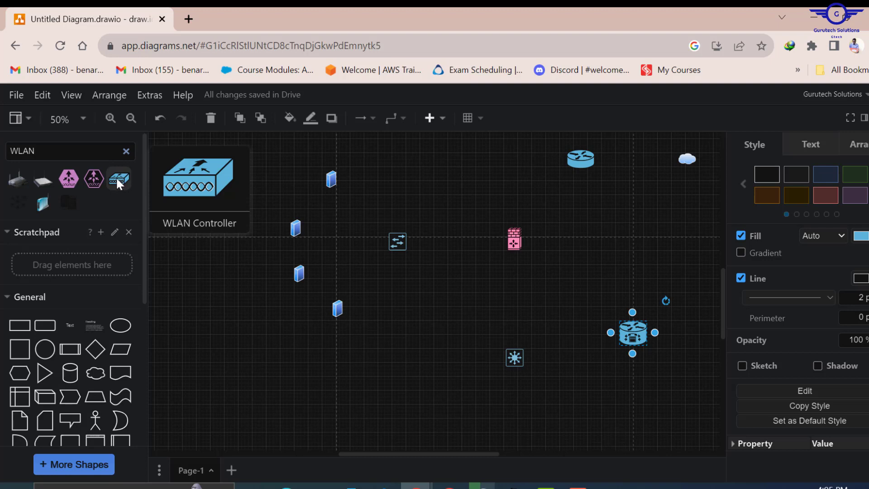
{"action": "left_click_drag", "start_coordinate": [116, 177], "coordinate": [630, 371]}
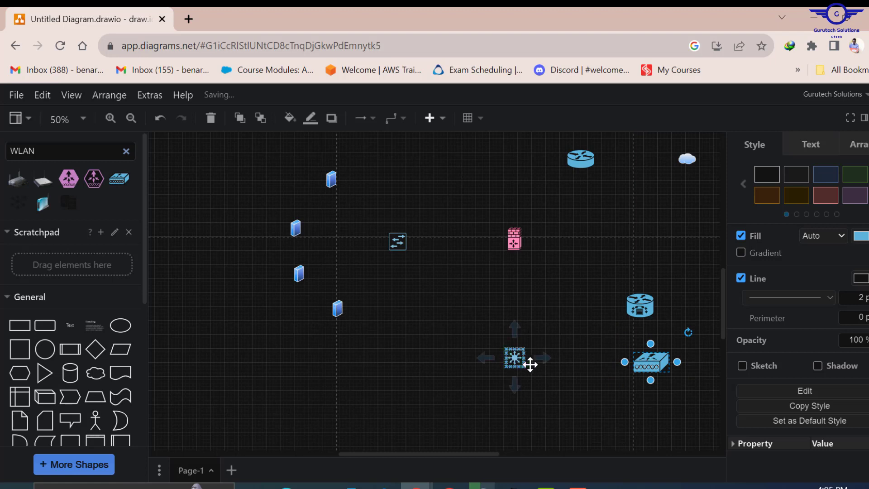
- Check the Packet Tracer topology for reference, then return to the diagram
{"action": "left_click", "coordinate": [517, 361]}
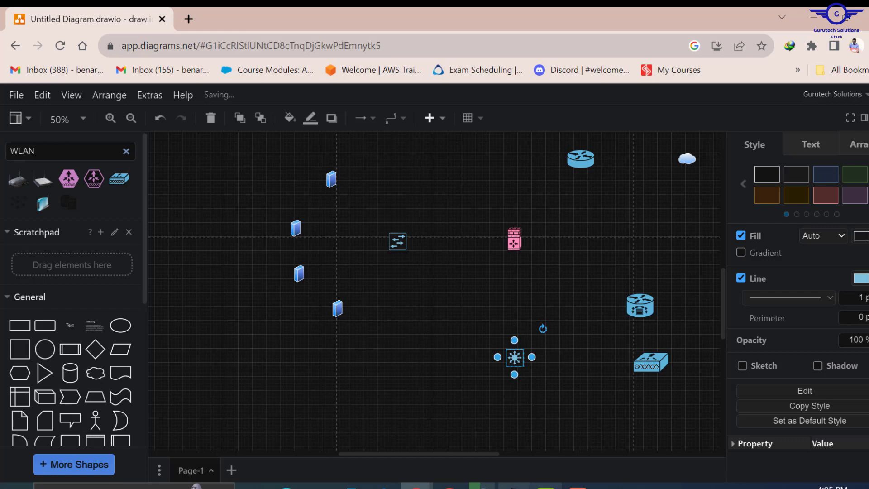
{"action": "left_click", "coordinate": [514, 486]}
{"action": "scroll", "coordinate": [458, 324], "scroll_direction": "down", "scroll_amount": 5}
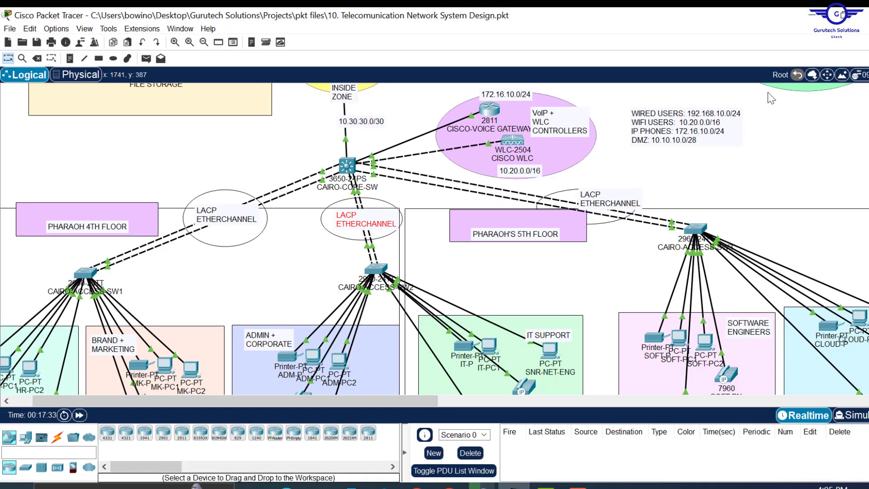
{"action": "left_click", "coordinate": [813, 15]}
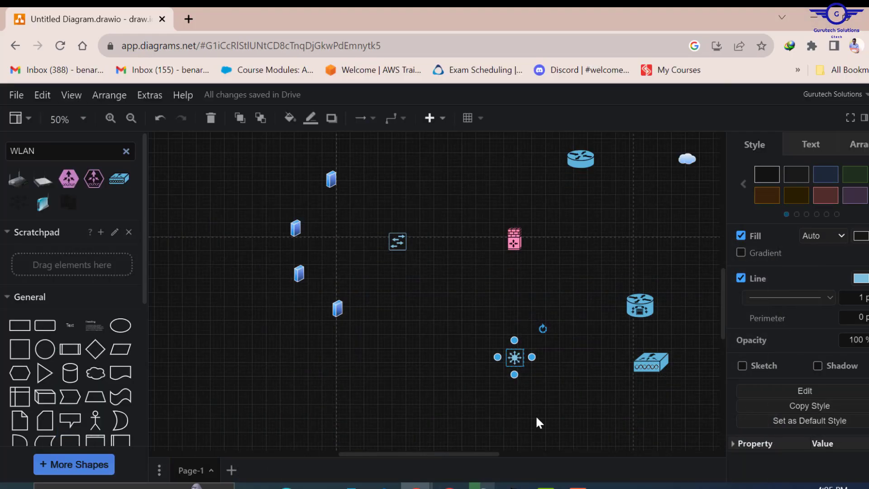
{"action": "scroll", "coordinate": [536, 415], "scroll_direction": "down", "scroll_amount": 3}
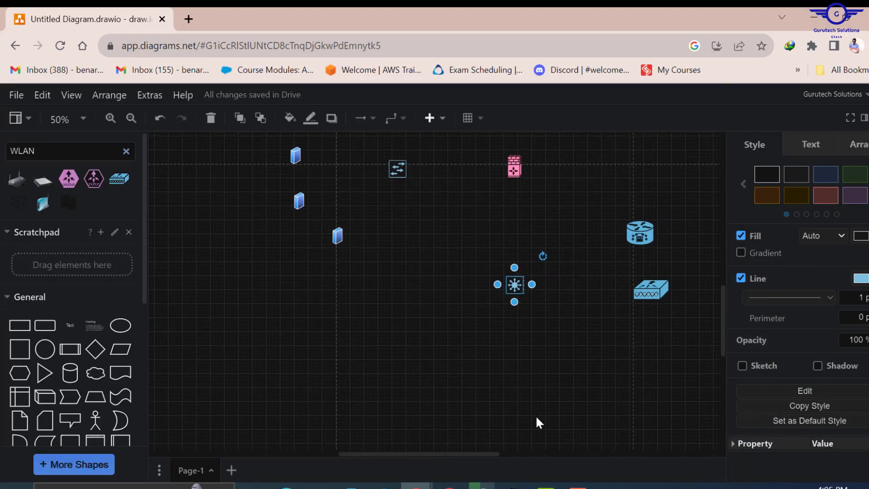
- Copy and paste the middle switch, moving a switch copy down to the lower left
{"action": "left_click", "coordinate": [396, 160]}
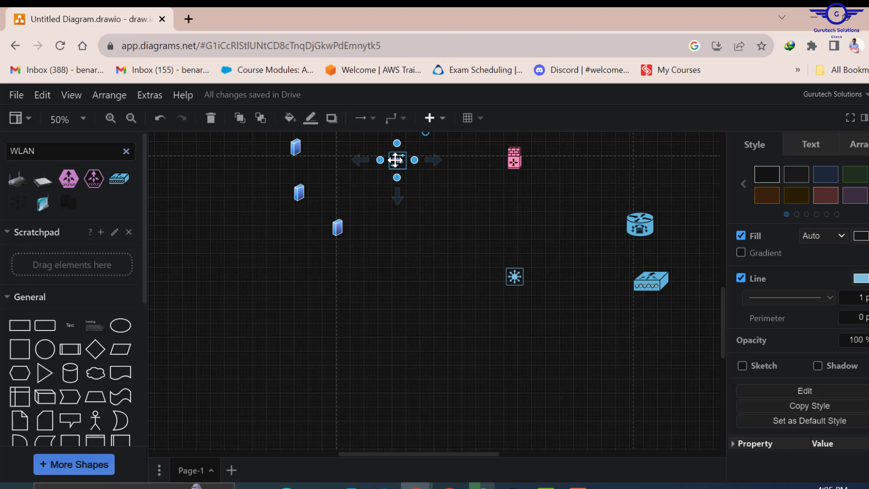
{"action": "right_click", "coordinate": [395, 160]}
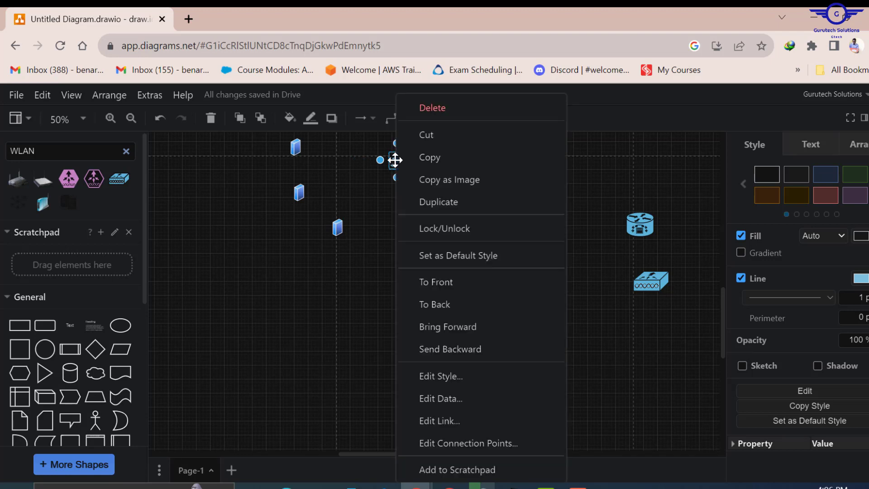
{"action": "left_click", "coordinate": [442, 160]}
{"action": "left_click", "coordinate": [416, 330]}
{"action": "key", "text": "ctrl+v"}
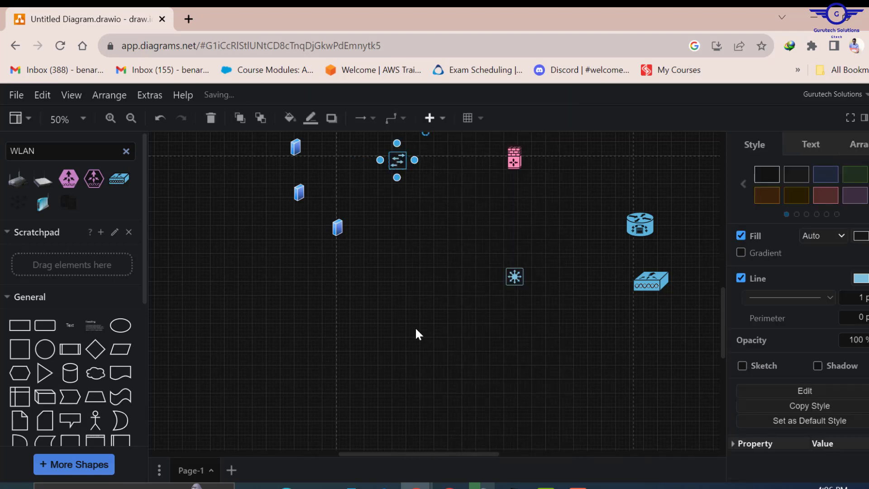
{"action": "scroll", "coordinate": [463, 215], "scroll_direction": "up", "scroll_amount": 8}
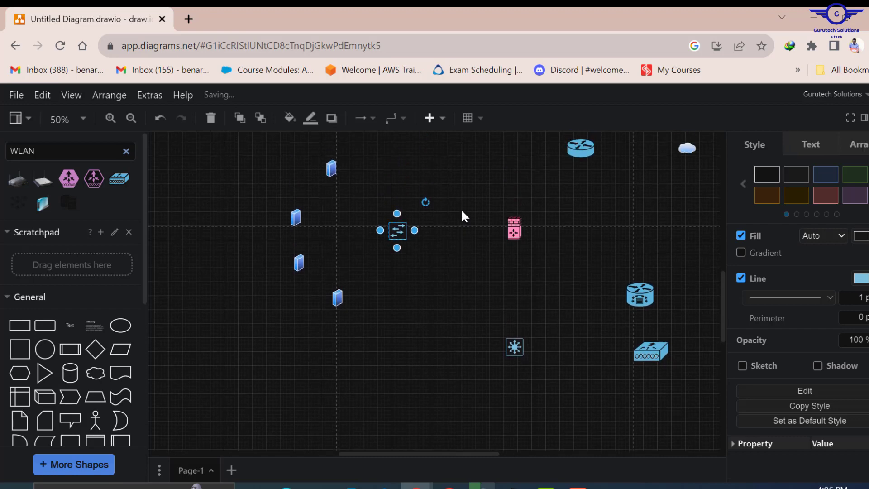
{"action": "scroll", "coordinate": [465, 216], "scroll_direction": "down", "scroll_amount": 3}
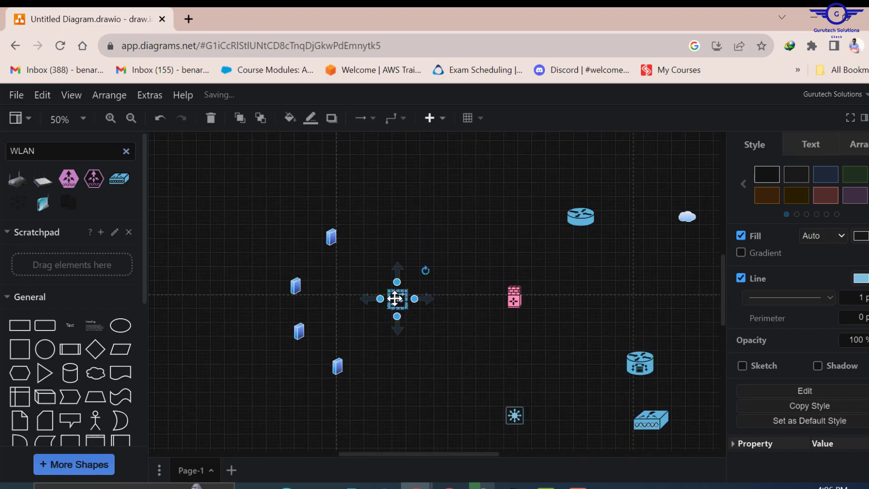
{"action": "left_click_drag", "start_coordinate": [398, 316], "coordinate": [394, 390]}
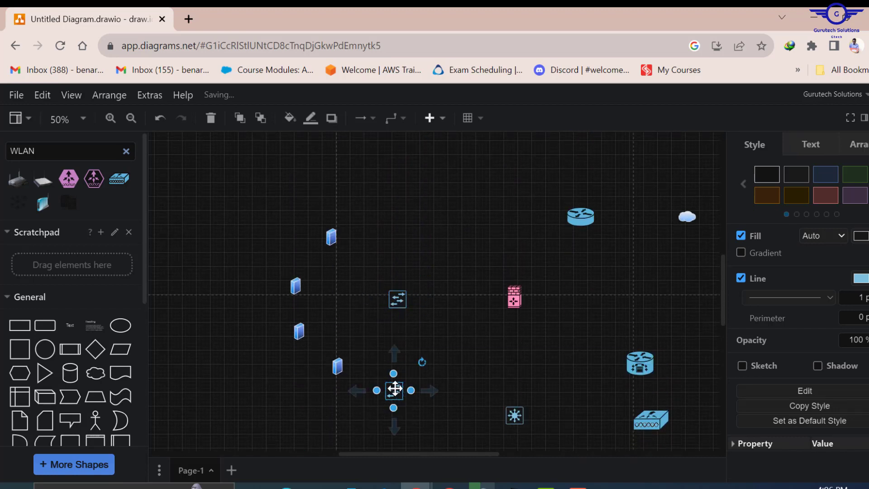
{"action": "scroll", "coordinate": [566, 385], "scroll_direction": "down", "scroll_amount": 3}
{"action": "scroll", "coordinate": [566, 390], "scroll_direction": "down", "scroll_amount": 2}
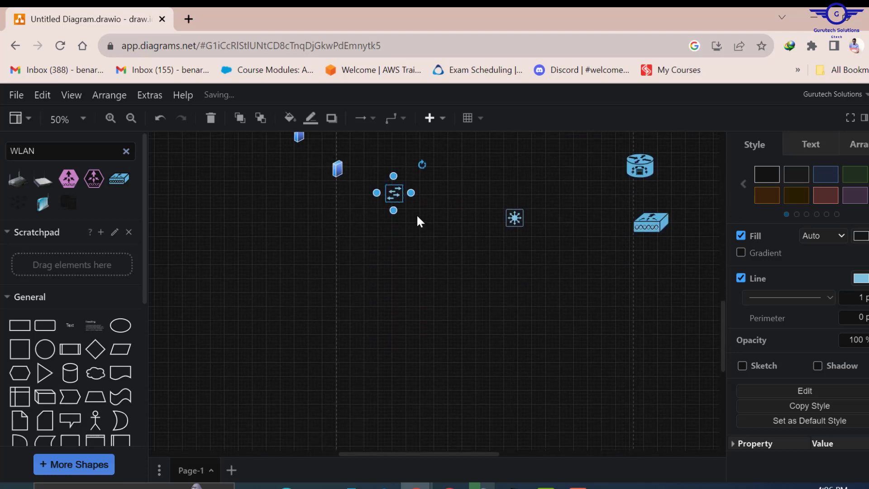
{"action": "left_click_drag", "start_coordinate": [395, 194], "coordinate": [286, 334]}
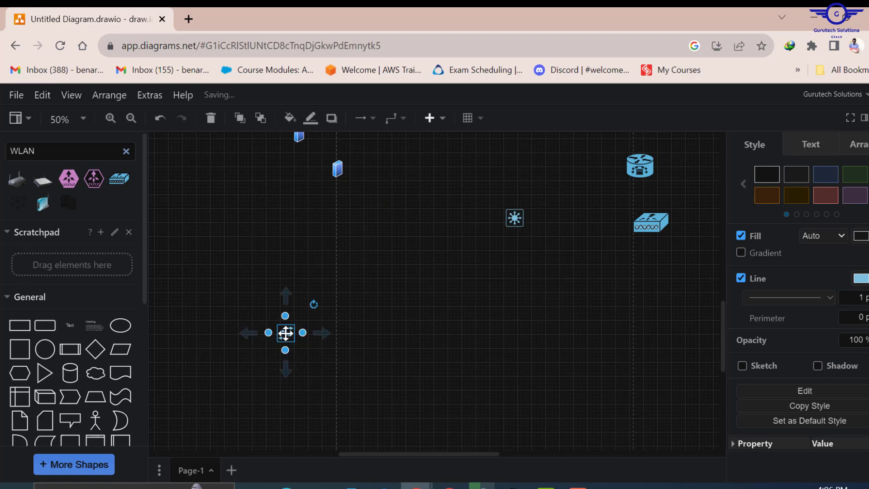
- Add two more switch copies to the right, forming a row of three, then open Packet Tracer
{"action": "key", "text": "ctrl+v"}
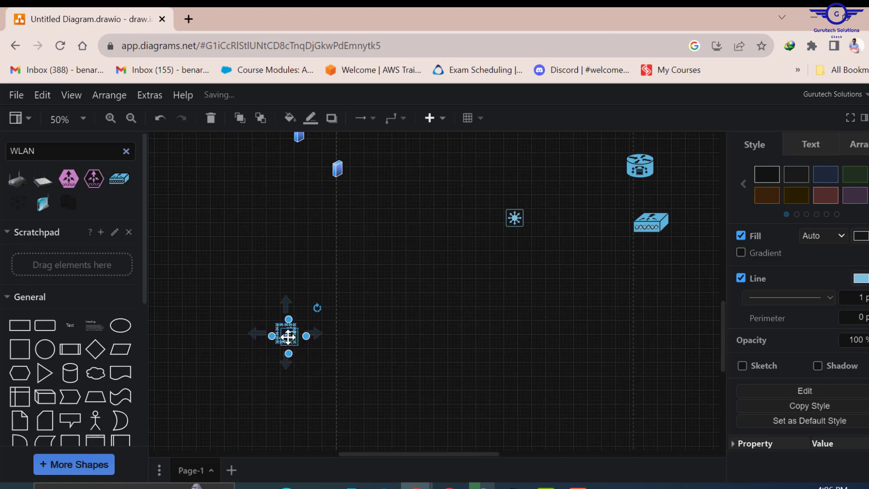
{"action": "left_click_drag", "start_coordinate": [287, 335], "coordinate": [490, 341]}
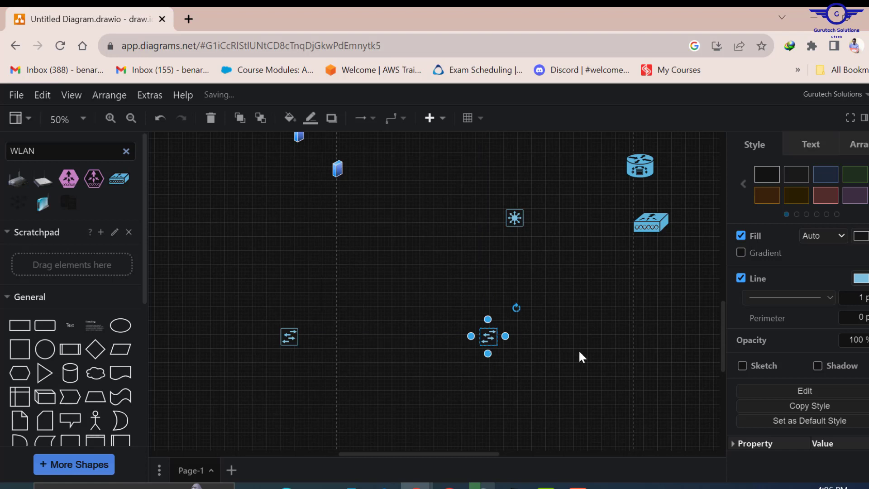
{"action": "key", "text": "shift+Right"}
{"action": "key", "text": "shift+Down"}
{"action": "left_click_drag", "start_coordinate": [520, 338], "coordinate": [691, 335]}
{"action": "key", "text": "ctrl+z"}
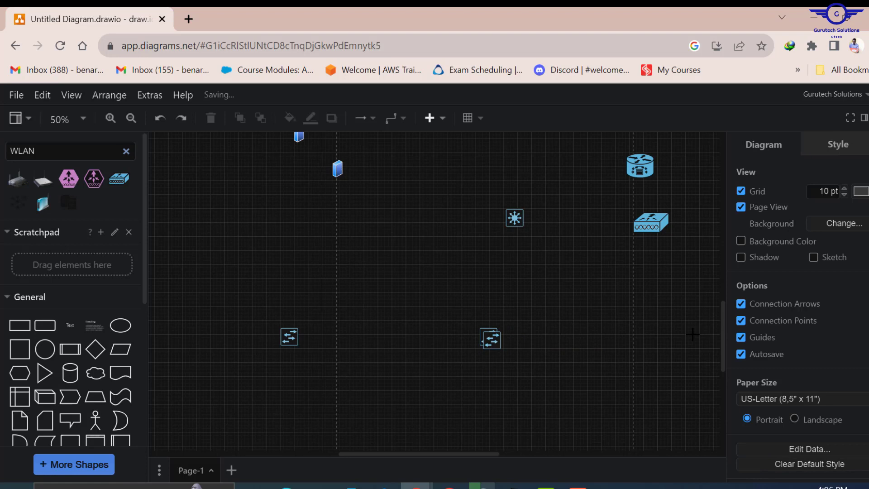
{"action": "left_click", "coordinate": [492, 339]}
{"action": "left_click_drag", "start_coordinate": [525, 340], "coordinate": [687, 336]}
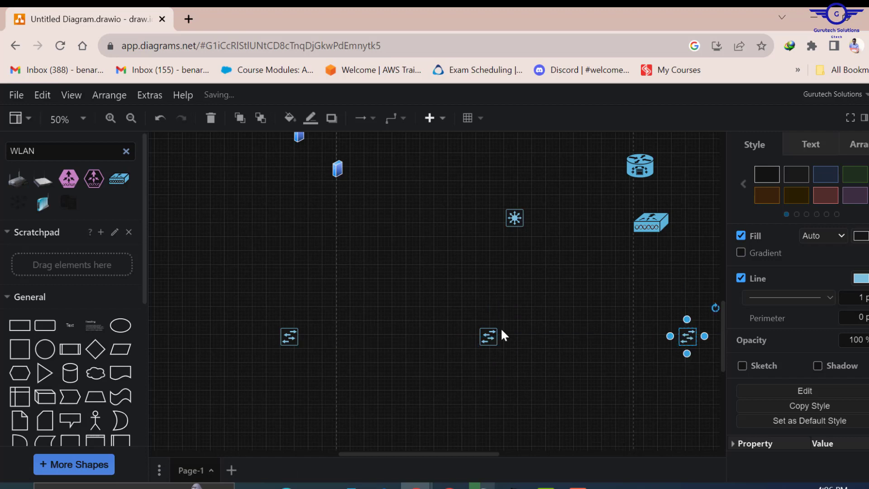
{"action": "left_click", "coordinate": [514, 487]}
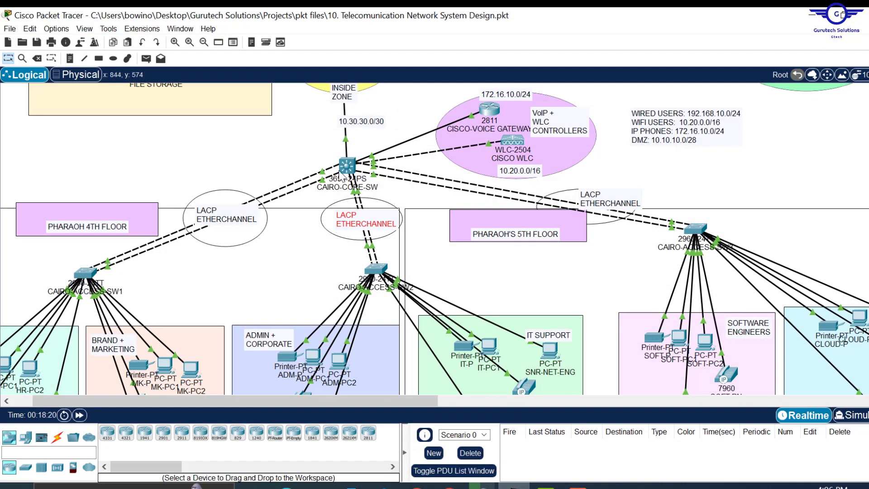
- Scroll through the Packet Tracer topology to check floor switches and wireless devices, then return to draw.io
{"action": "scroll", "coordinate": [202, 291], "scroll_direction": "down", "scroll_amount": 3}
{"action": "scroll", "coordinate": [203, 291], "scroll_direction": "left", "scroll_amount": 2}
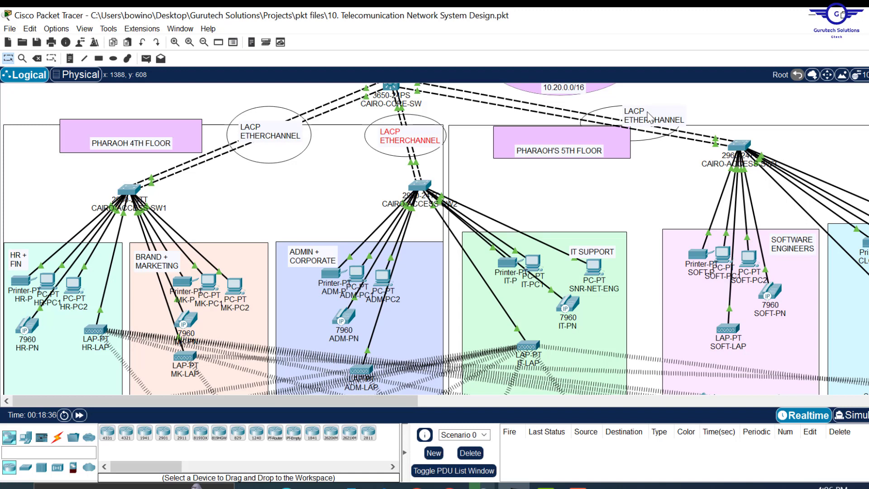
{"action": "left_click", "coordinate": [813, 17]}
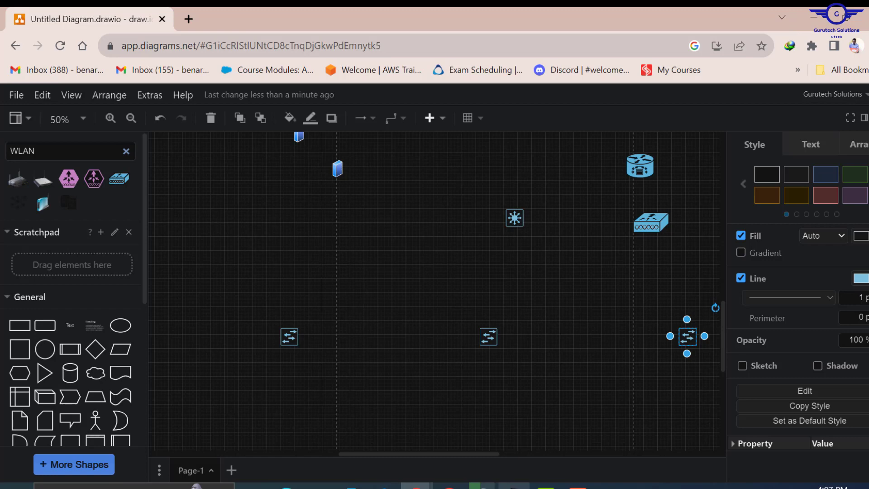
{"action": "left_click", "coordinate": [514, 487]}
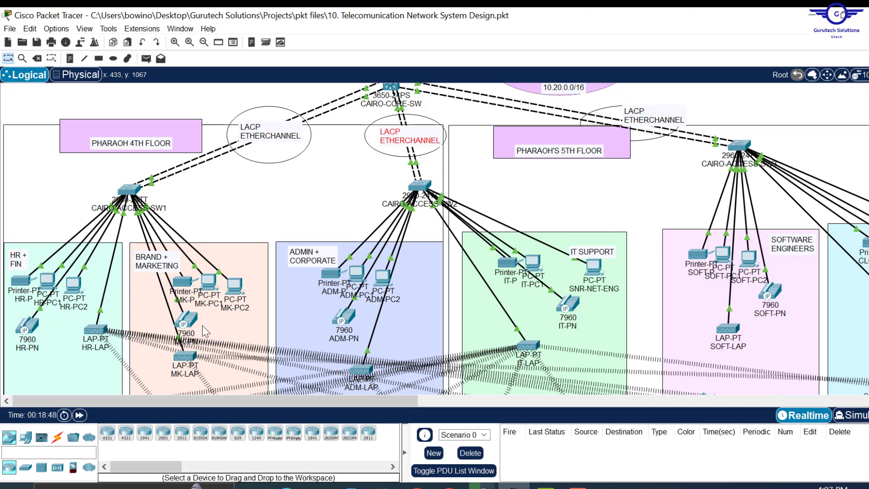
{"action": "scroll", "coordinate": [204, 330], "scroll_direction": "down", "scroll_amount": 5}
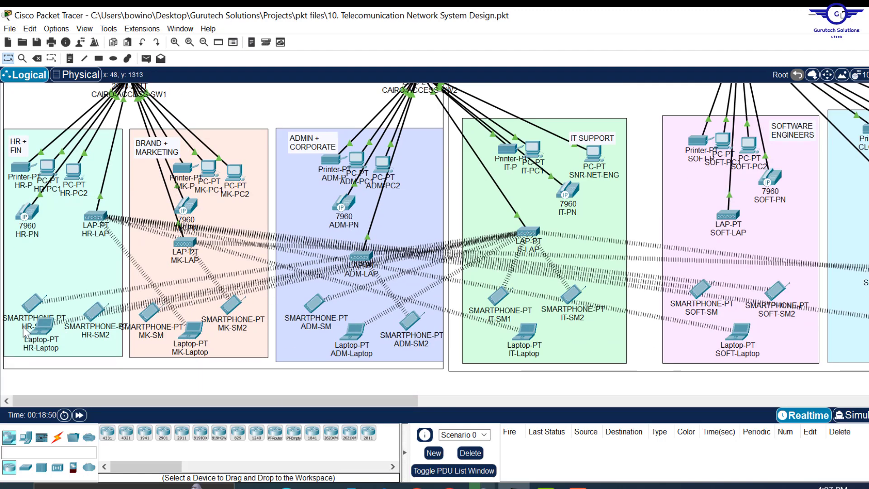
{"action": "scroll", "coordinate": [149, 260], "scroll_direction": "up", "scroll_amount": 3}
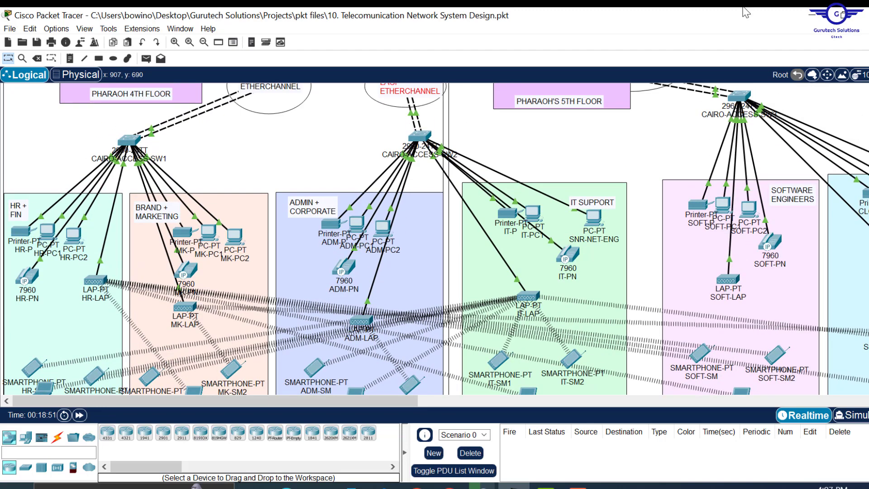
{"action": "key", "text": "alt+Tab"}
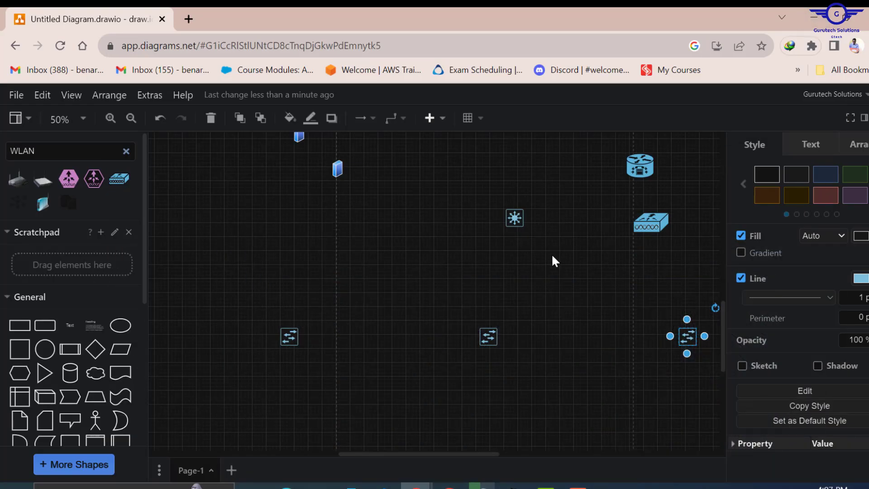
- Search shapes for 'printer' and place the grey printer below and left of the leftmost access switch
{"action": "scroll", "coordinate": [273, 313], "scroll_direction": "down", "scroll_amount": 2}
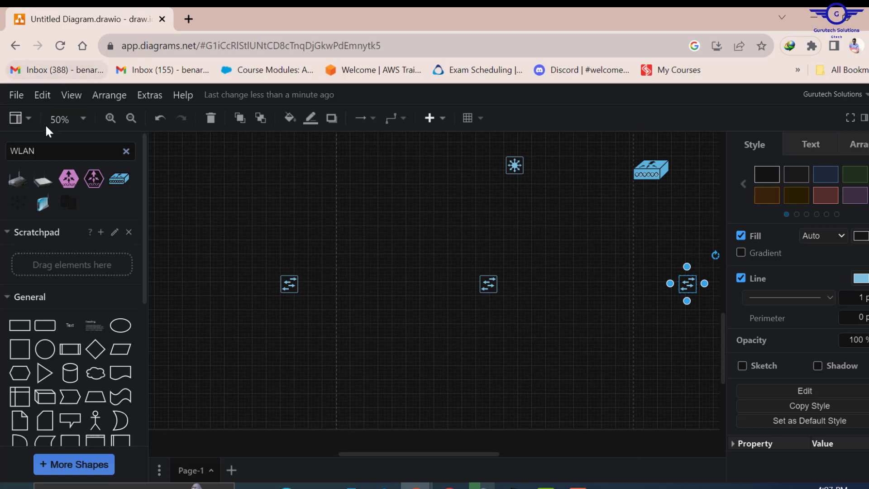
{"action": "left_click_drag", "start_coordinate": [38, 154], "coordinate": [1, 156]}
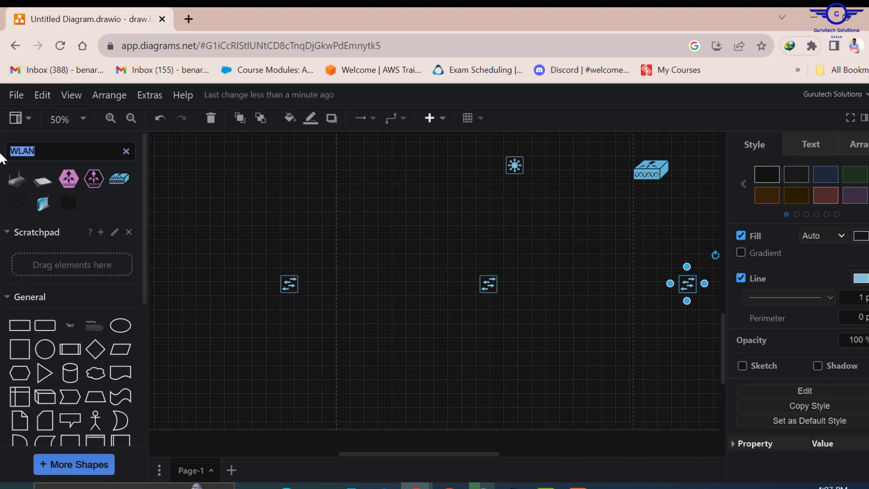
{"action": "type", "text": "printer"}
{"action": "key", "text": "Return"}
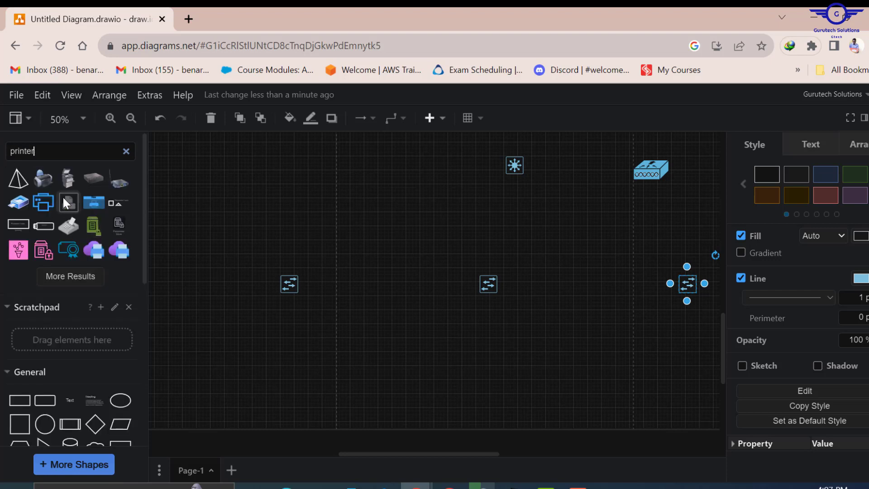
{"action": "mouse_move", "coordinate": [29, 201]}
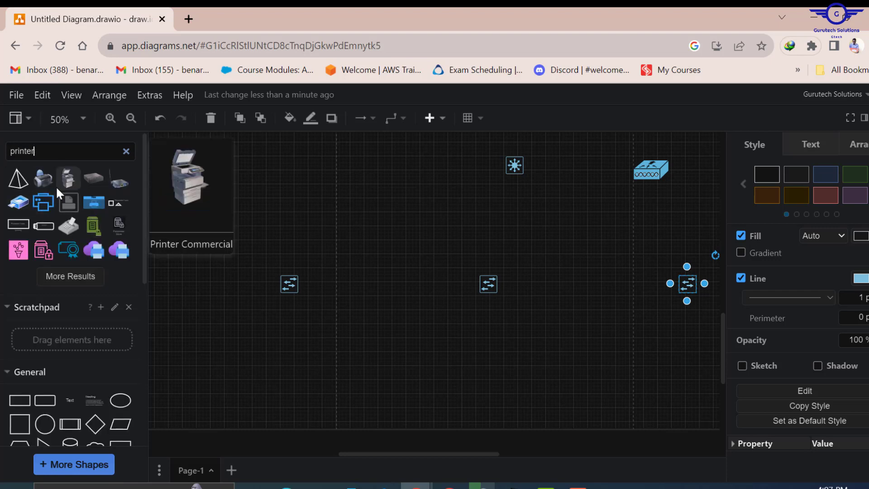
{"action": "left_click", "coordinate": [63, 275]}
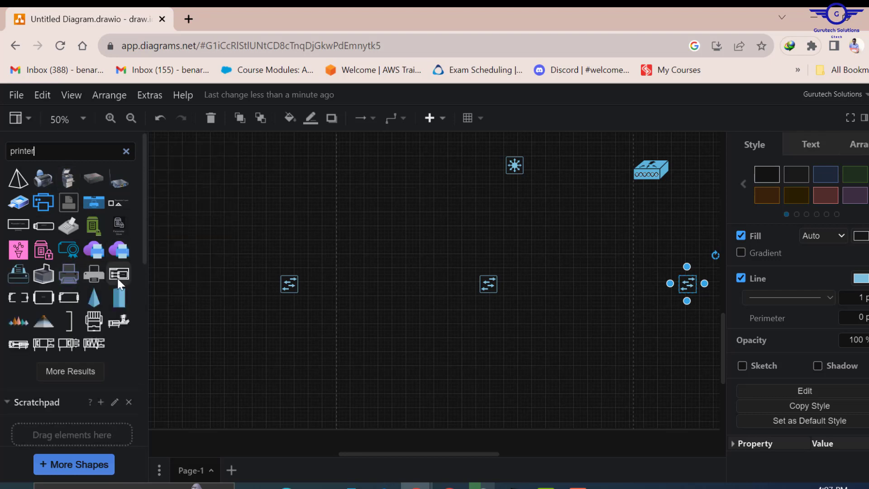
{"action": "mouse_move", "coordinate": [48, 272]}
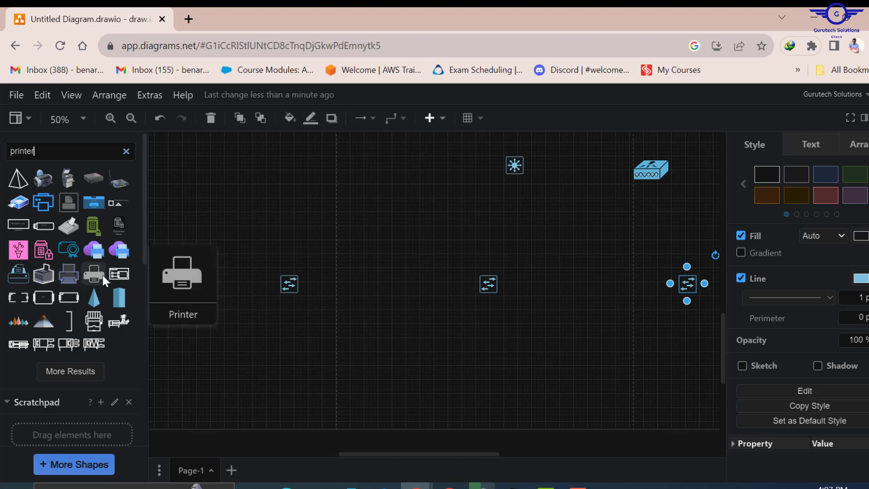
{"action": "left_click_drag", "start_coordinate": [217, 311], "coordinate": [168, 326]}
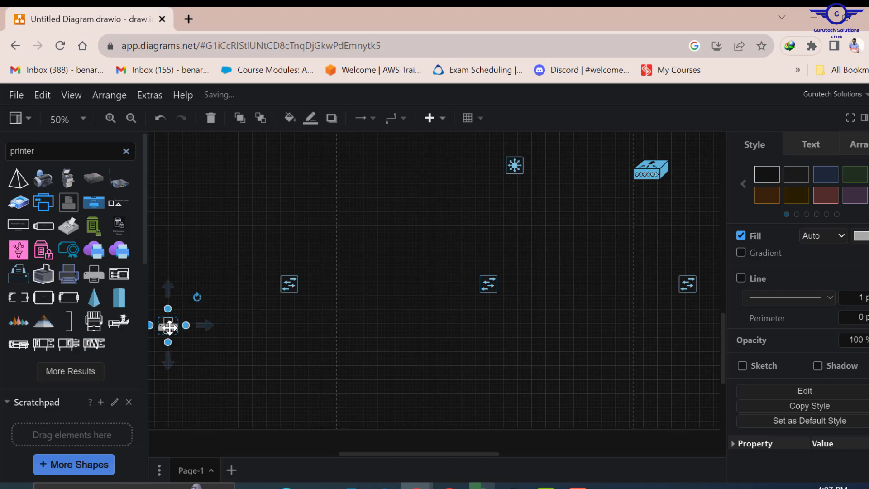
- Search shapes for 'computer' and place two Personal Computer with Server shapes right of the printer
{"action": "left_click_drag", "start_coordinate": [61, 153], "coordinate": [2, 159]}
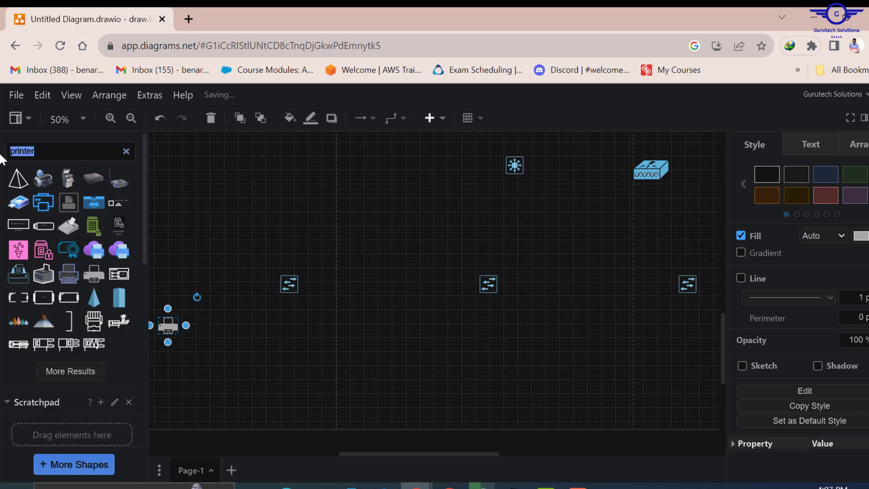
{"action": "type", "text": "PC"}
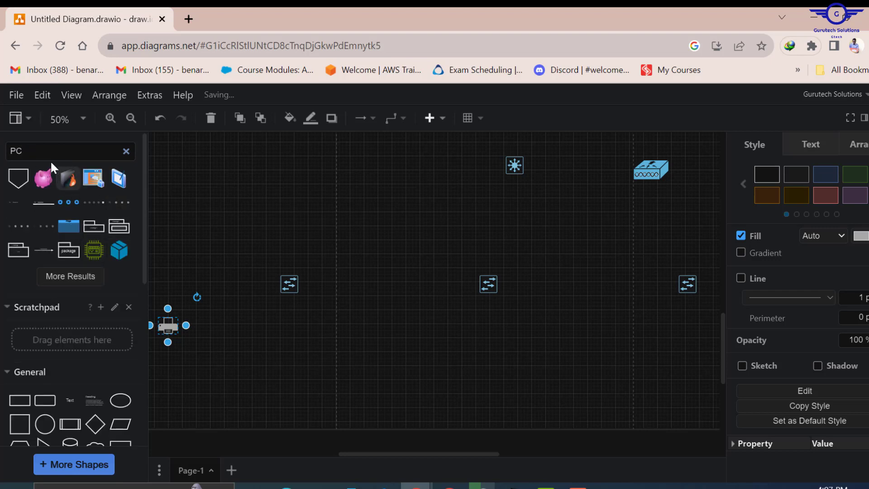
{"action": "left_click_drag", "start_coordinate": [27, 151], "coordinate": [1, 152]}
{"action": "type", "text": "co"}
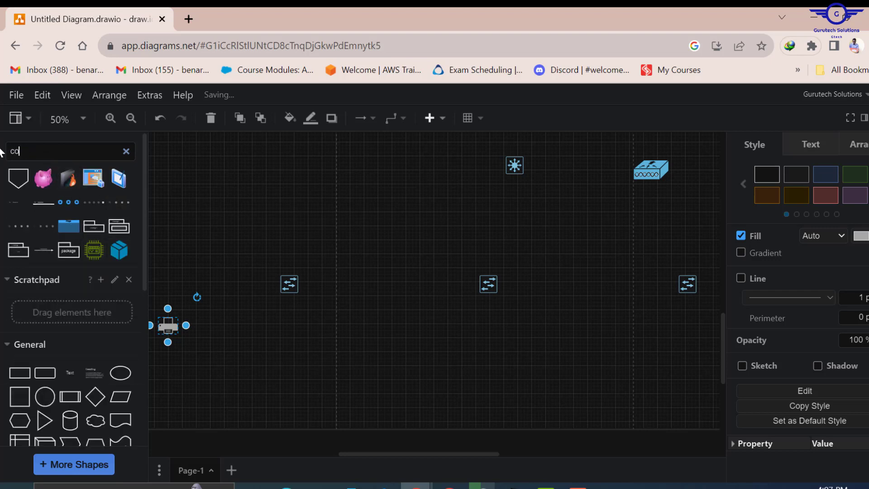
{"action": "type", "text": "mputer"}
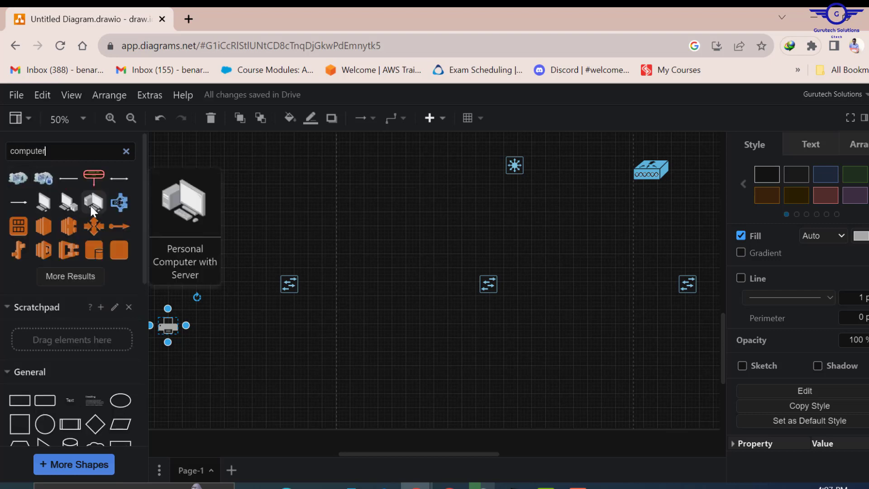
{"action": "left_click_drag", "start_coordinate": [89, 204], "coordinate": [245, 318]}
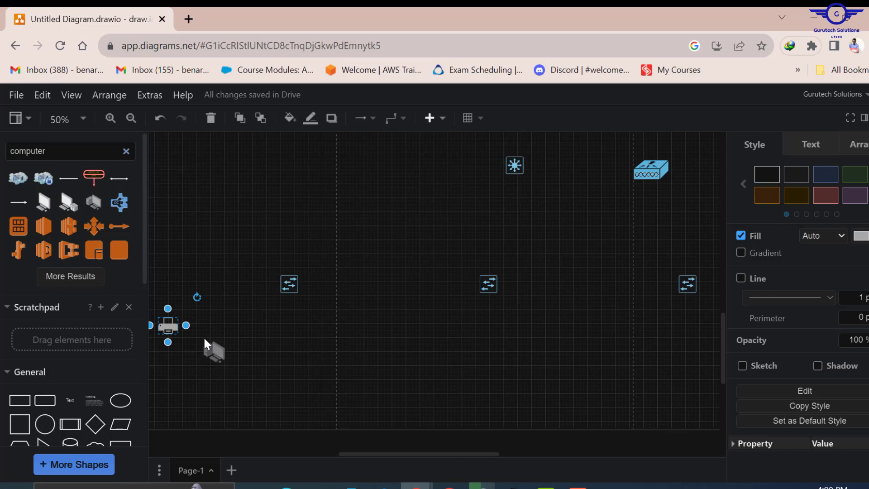
{"action": "left_click_drag", "start_coordinate": [209, 337], "coordinate": [209, 338]}
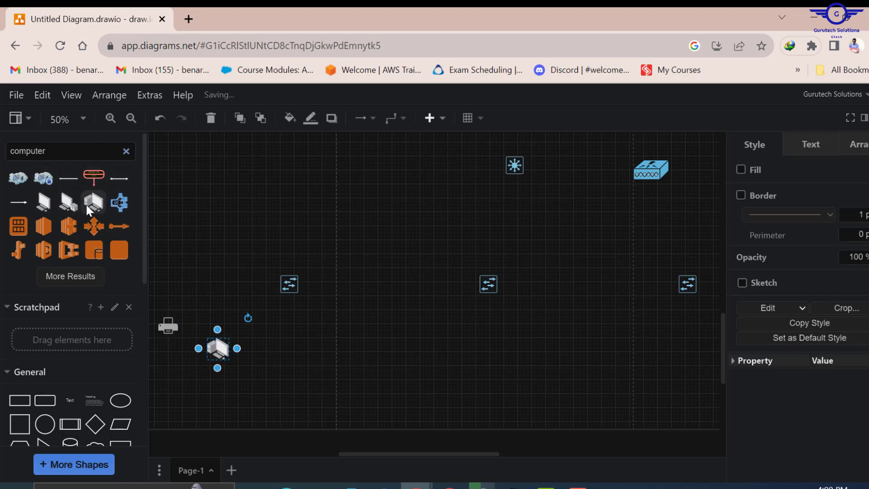
{"action": "left_click_drag", "start_coordinate": [93, 203], "coordinate": [254, 357]}
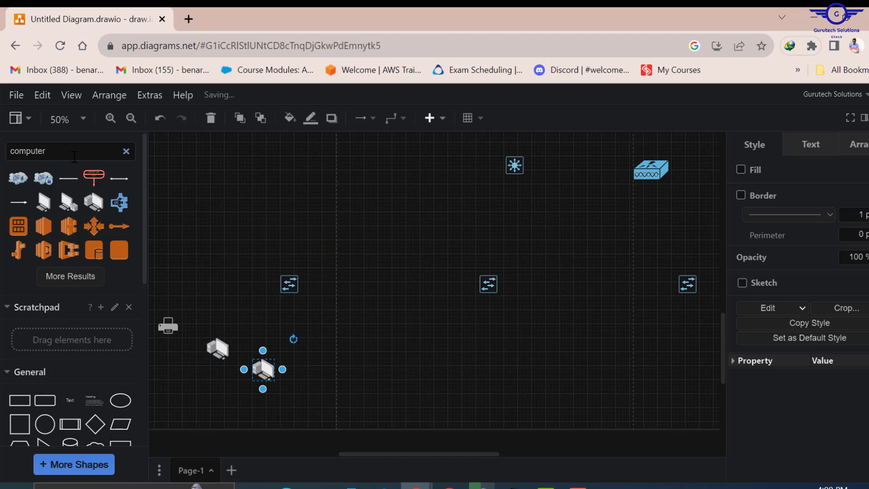
- Search for 'ip phone' and place the blue IP Phone right of the computers
{"action": "left_click_drag", "start_coordinate": [45, 151], "coordinate": [1, 153]}
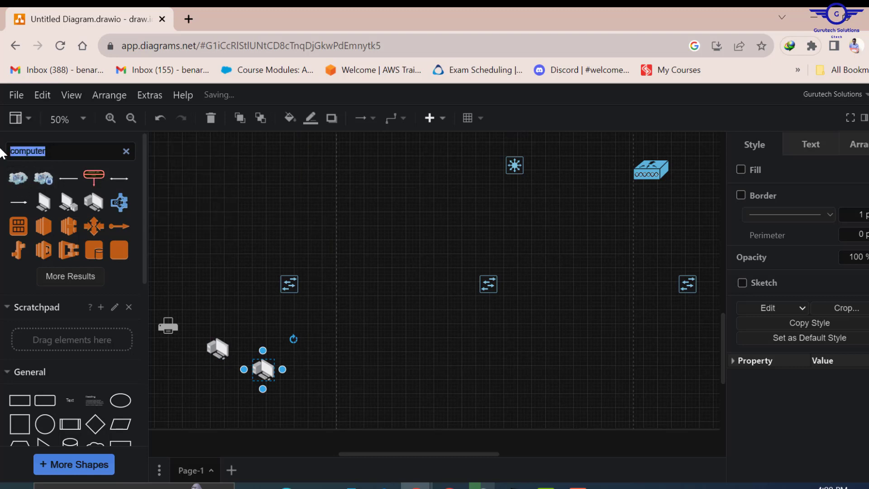
{"action": "type", "text": "ip phon"}
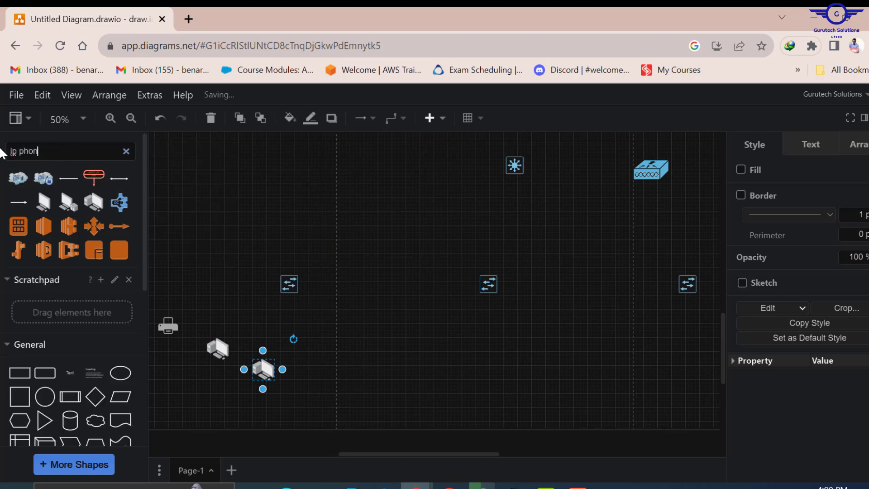
{"action": "type", "text": "e"}
{"action": "key", "text": "Return"}
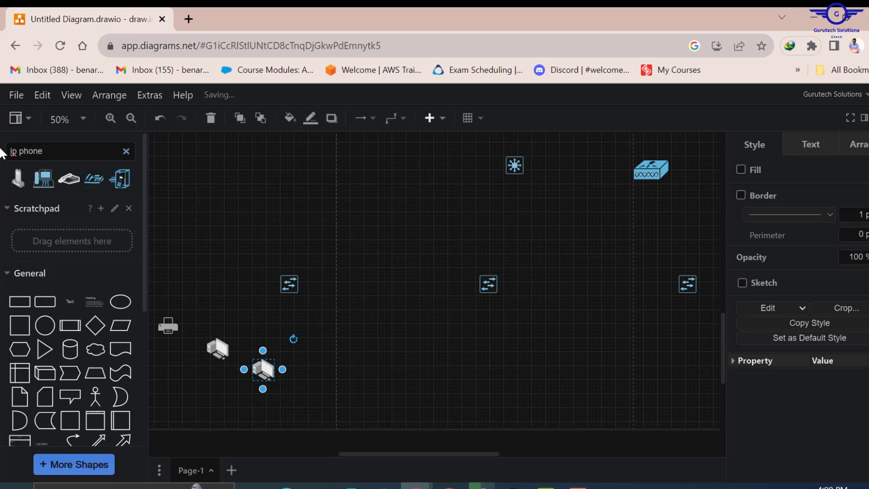
{"action": "mouse_move", "coordinate": [62, 179]}
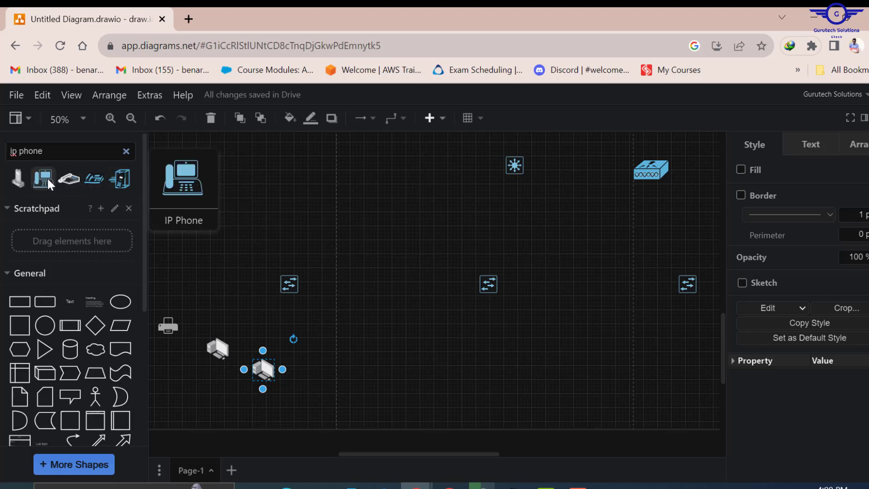
{"action": "mouse_move", "coordinate": [89, 177]}
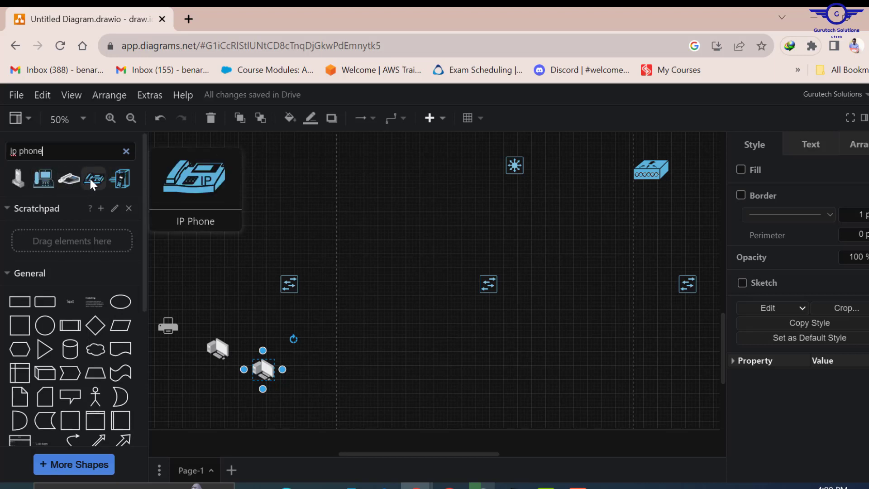
{"action": "left_click_drag", "start_coordinate": [89, 178], "coordinate": [313, 344]}
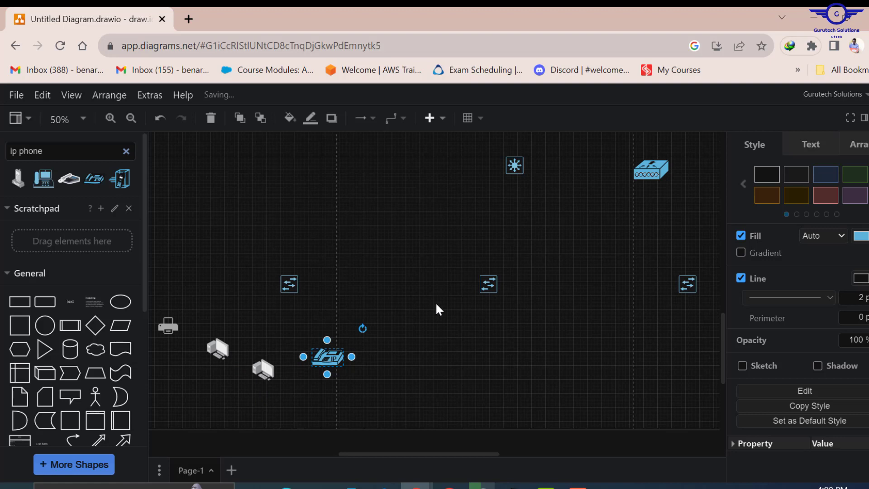
{"action": "scroll", "coordinate": [436, 302], "scroll_direction": "down", "scroll_amount": 3}
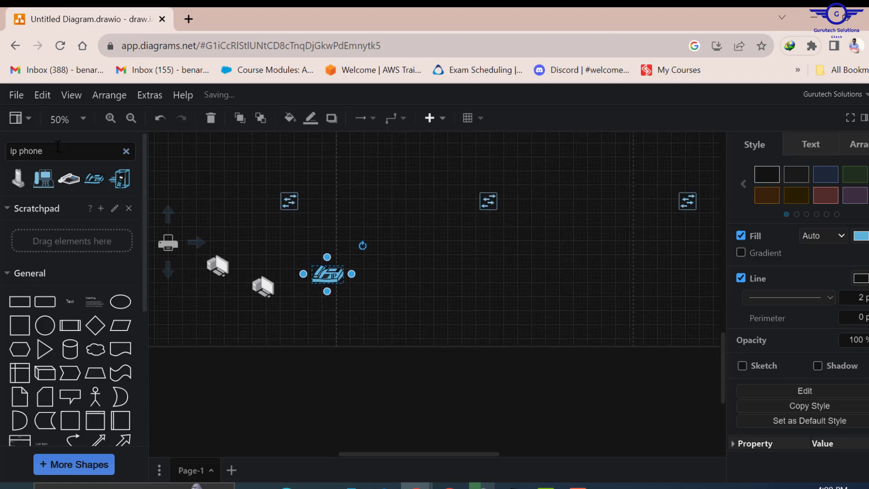
- Search for 'access point' and place the Wireless Access Point below the computers and IP phone
{"action": "key", "text": "ctrl+a"}
{"action": "type", "text": "access po"}
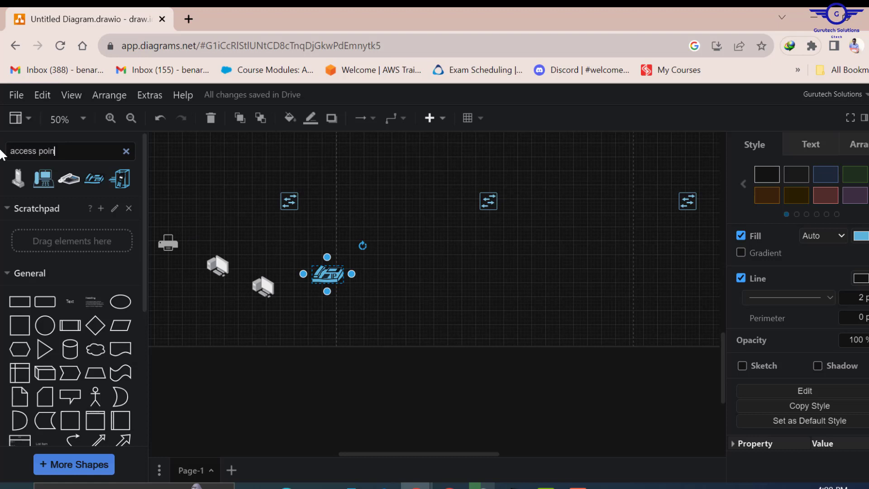
{"action": "key", "text": "Return"}
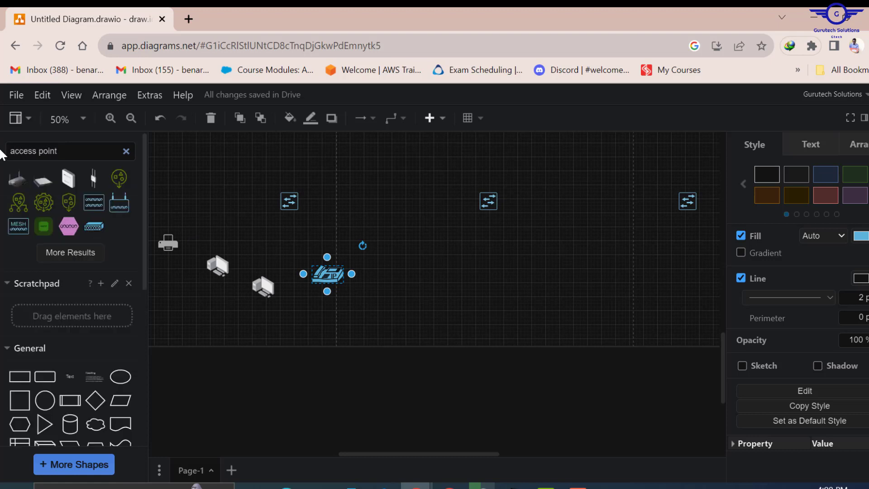
{"action": "left_click", "coordinate": [72, 249]}
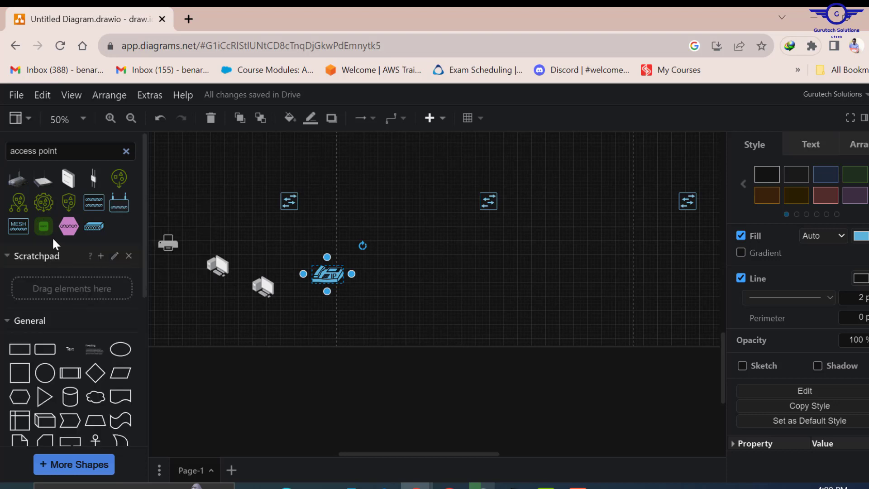
{"action": "mouse_move", "coordinate": [114, 205]}
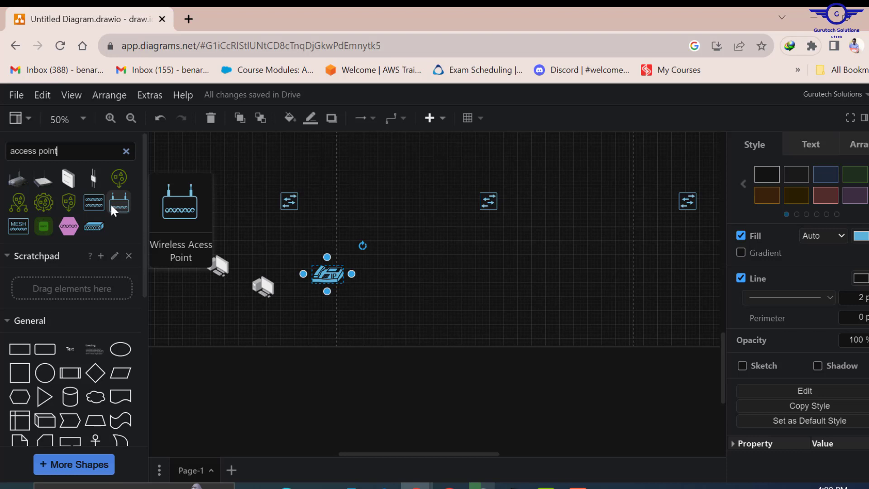
{"action": "mouse_move", "coordinate": [111, 179]}
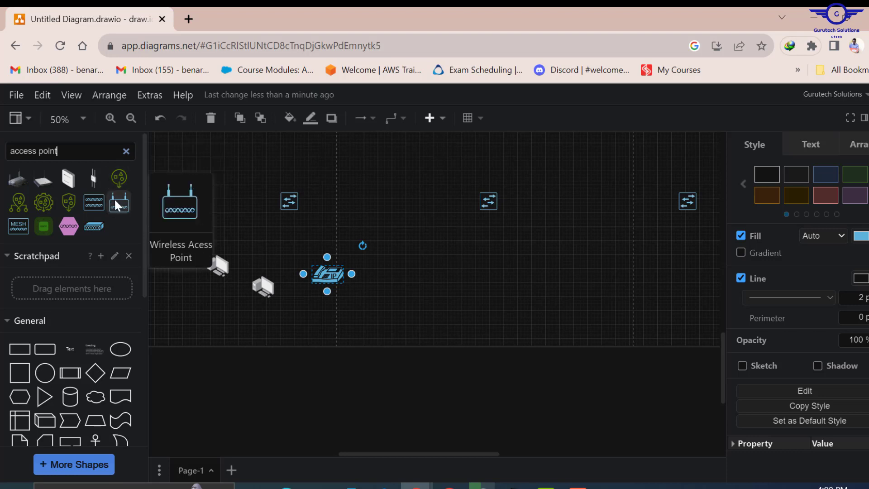
{"action": "mouse_move", "coordinate": [90, 199]}
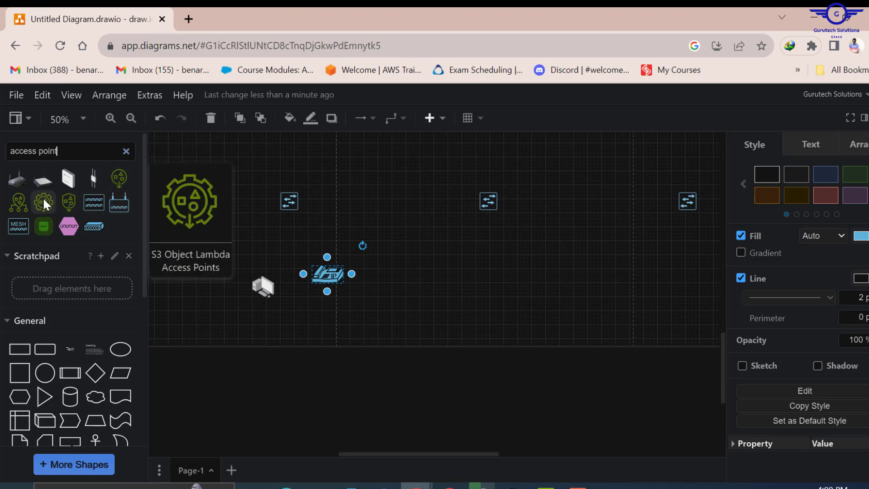
{"action": "left_click_drag", "start_coordinate": [116, 203], "coordinate": [267, 329]}
{"action": "left_click", "coordinate": [370, 351]}
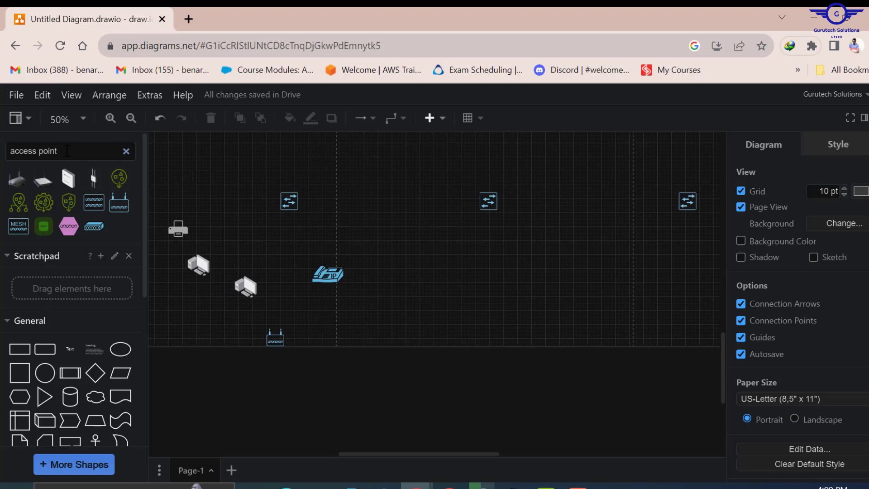
- Search for laptop and smartphone shapes and place them side by side below the access point
{"action": "left_click_drag", "start_coordinate": [57, 150], "coordinate": [1, 161]}
{"action": "type", "text": "laptop"}
{"action": "key", "text": "Return"}
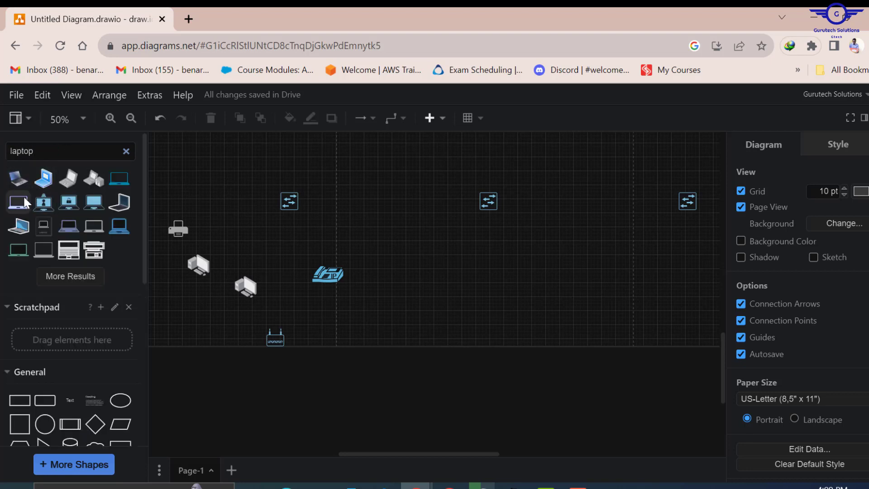
{"action": "left_click_drag", "start_coordinate": [15, 203], "coordinate": [211, 385]}
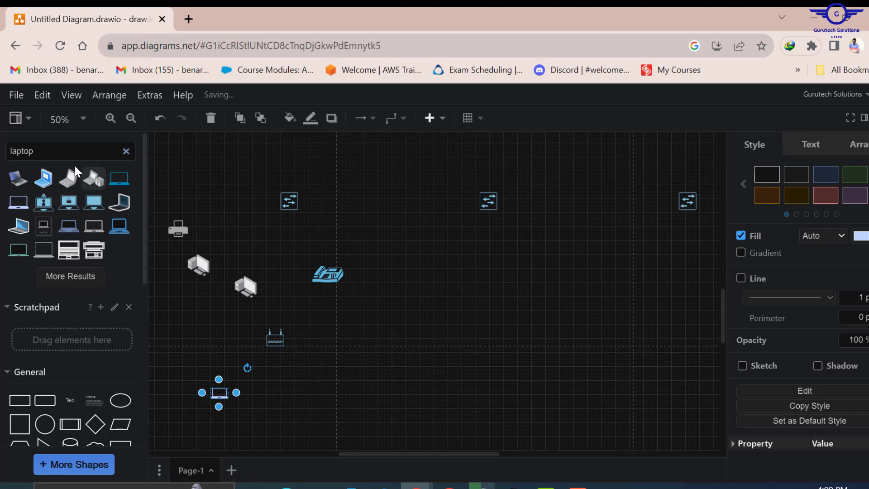
{"action": "left_click_drag", "start_coordinate": [36, 153], "coordinate": [1, 138]}
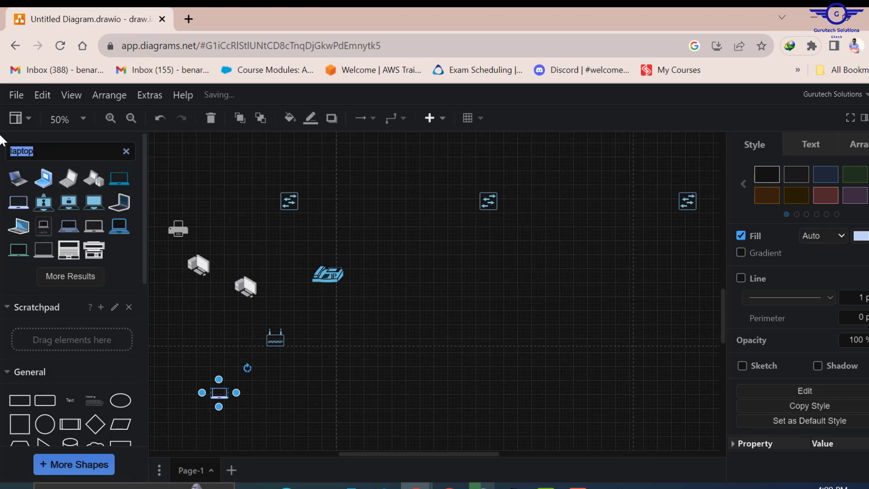
{"action": "type", "text": "smart"}
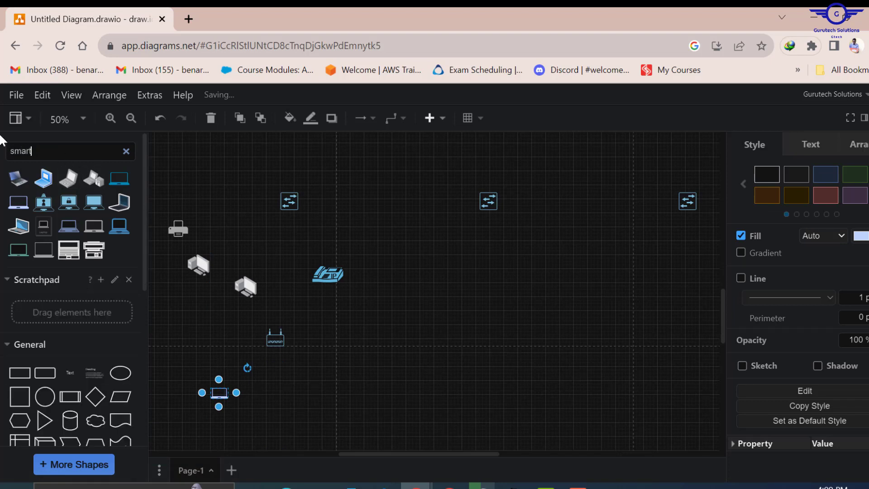
{"action": "type", "text": "phone"}
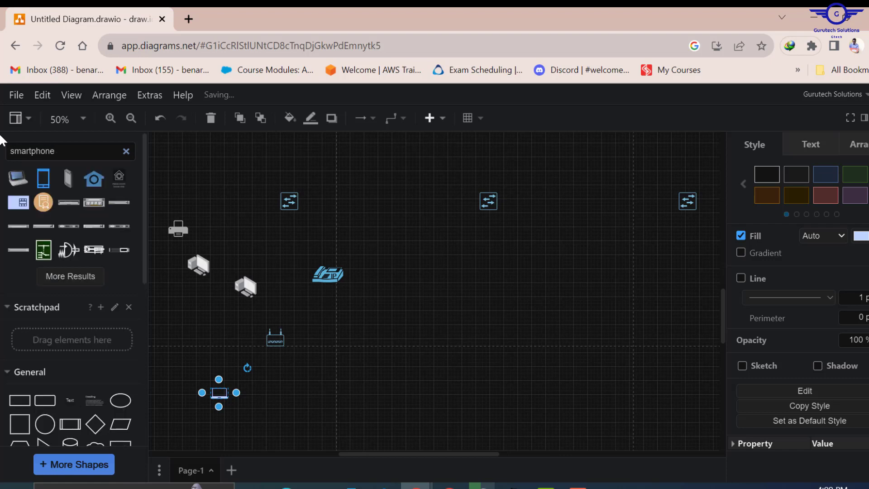
{"action": "left_click_drag", "start_coordinate": [40, 181], "coordinate": [252, 401]}
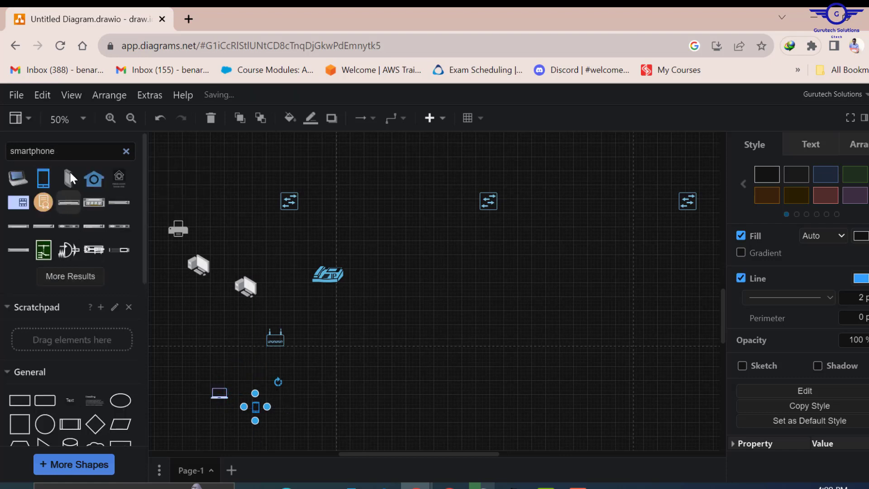
- Search for a tablet, place it beside the smartphone, and check the row against the access point
{"action": "left_click_drag", "start_coordinate": [65, 154], "coordinate": [3, 152]}
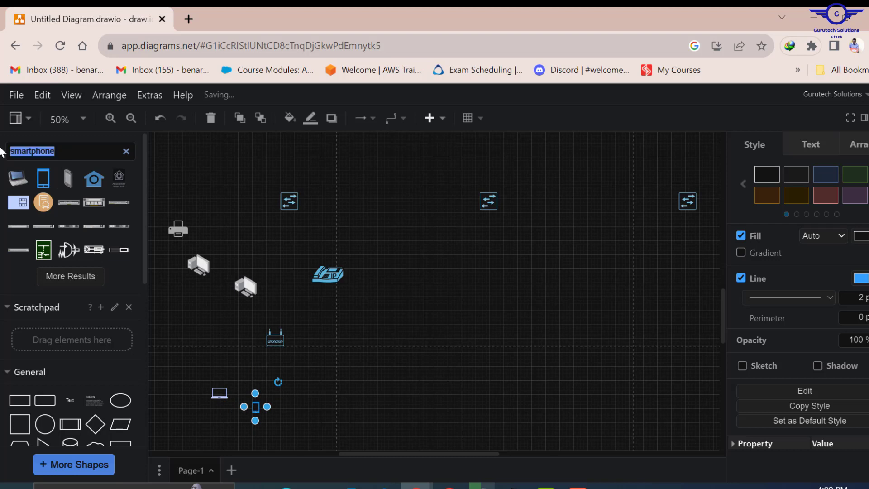
{"action": "type", "text": "tablet"}
{"action": "key", "text": "Return"}
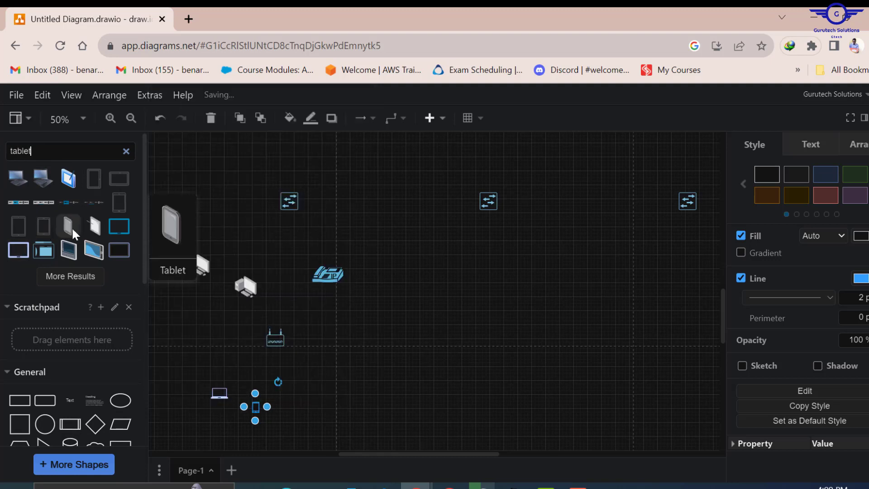
{"action": "mouse_move", "coordinate": [64, 181]}
{"action": "left_click_drag", "start_coordinate": [64, 181], "coordinate": [287, 395]}
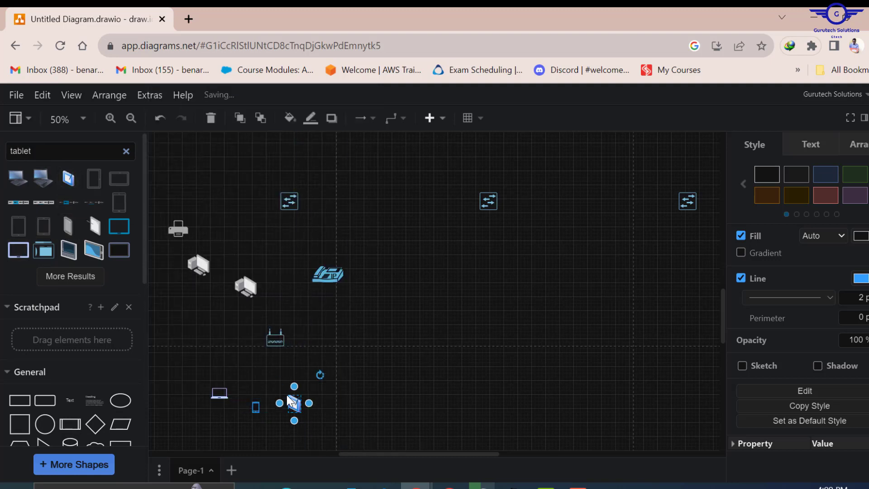
{"action": "left_click", "coordinate": [232, 392]}
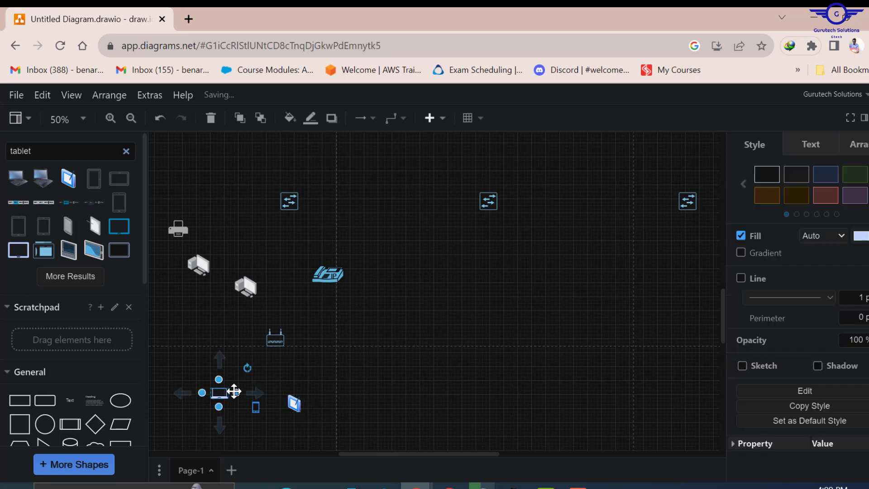
{"action": "left_click", "coordinate": [352, 373]}
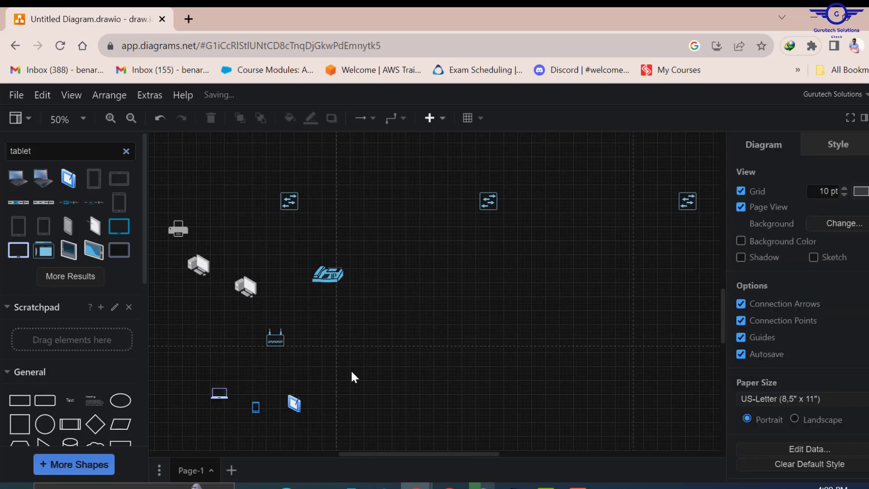
{"action": "left_click", "coordinate": [281, 340]}
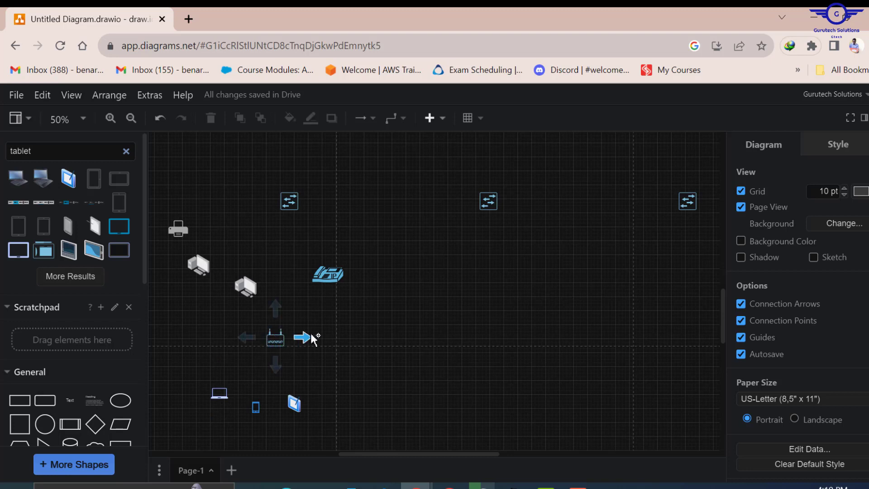
- Search 'wifi' and place a WiFi symbol just below the access point
{"action": "left_click_drag", "start_coordinate": [43, 150], "coordinate": [3, 156]}
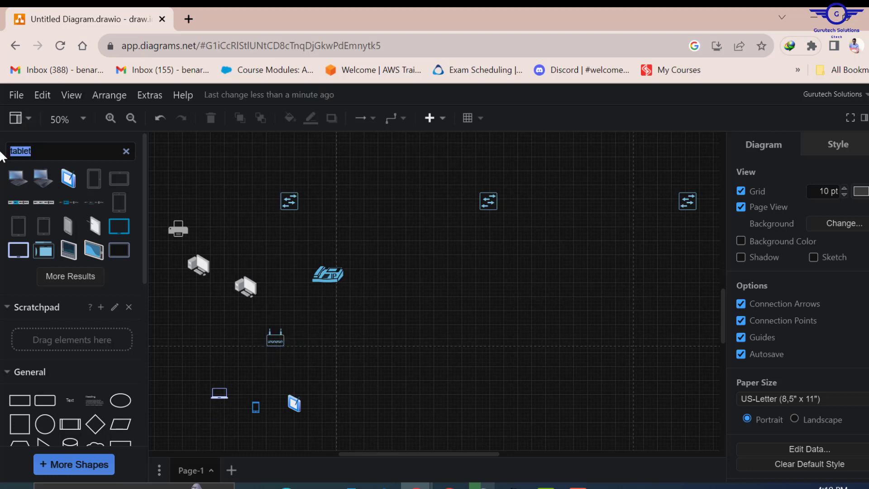
{"action": "type", "text": "wif"}
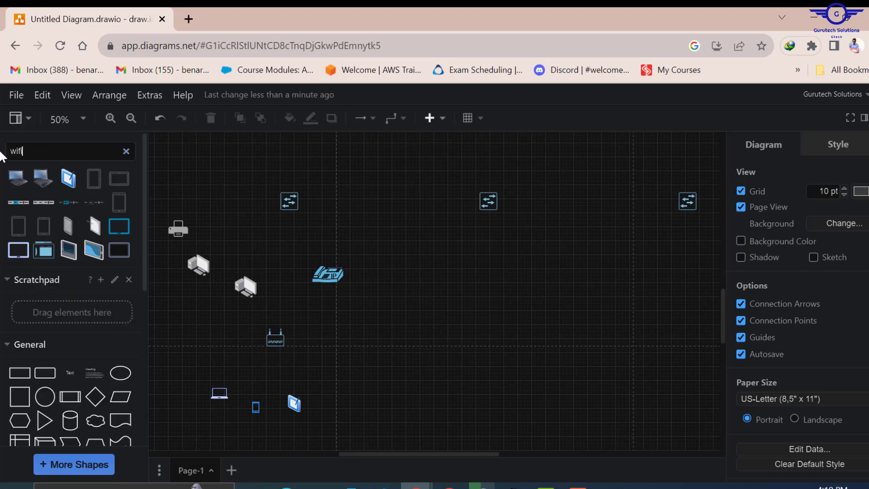
{"action": "type", "text": "i"}
{"action": "key", "text": "Return"}
{"action": "mouse_move", "coordinate": [126, 182]}
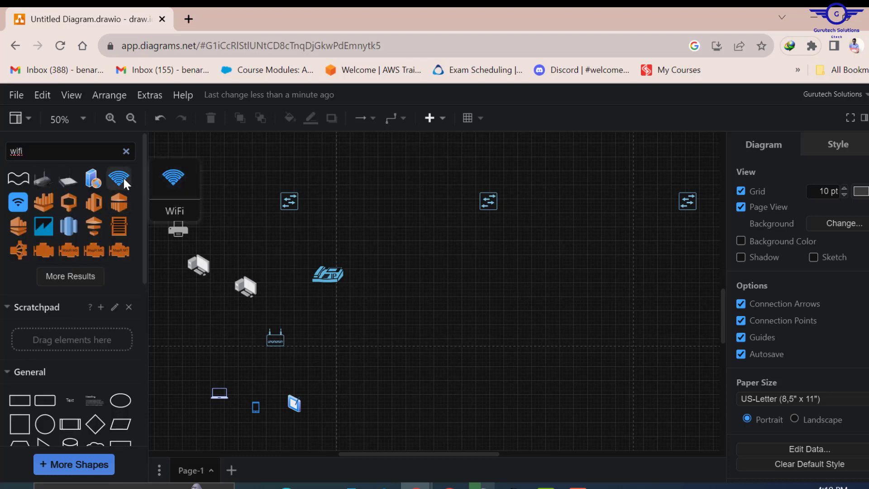
{"action": "mouse_move", "coordinate": [120, 180]}
{"action": "left_mouse_down"}
{"action": "mouse_move", "coordinate": [266, 308]}
{"action": "mouse_move", "coordinate": [258, 373]}
{"action": "mouse_move", "coordinate": [266, 368]}
{"action": "mouse_move", "coordinate": [272, 390]}
{"action": "mouse_move", "coordinate": [271, 348]}
{"action": "mouse_move", "coordinate": [294, 369]}
{"action": "left_mouse_up"}
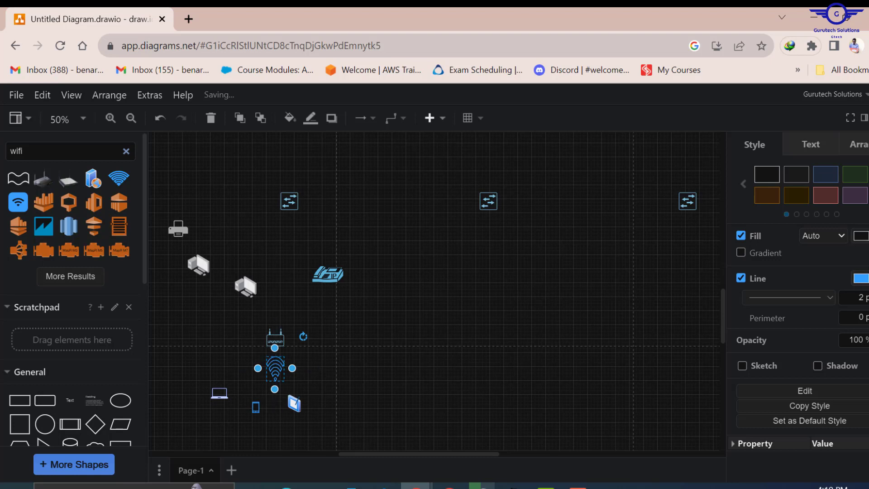
- Change the WiFi symbol's line colour to magenta, then bring Packet Tracer forward
{"action": "left_click", "coordinate": [861, 278]}
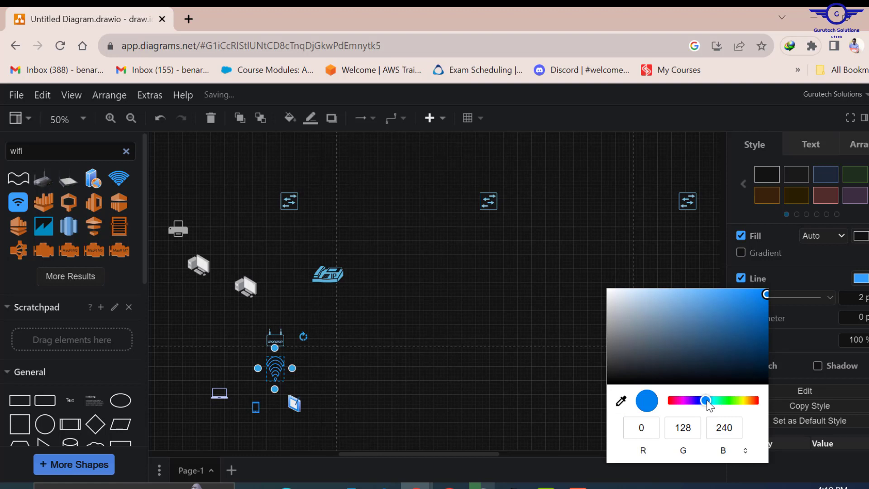
{"action": "left_click_drag", "start_coordinate": [709, 404], "coordinate": [676, 405]}
{"action": "left_click", "coordinate": [432, 313]}
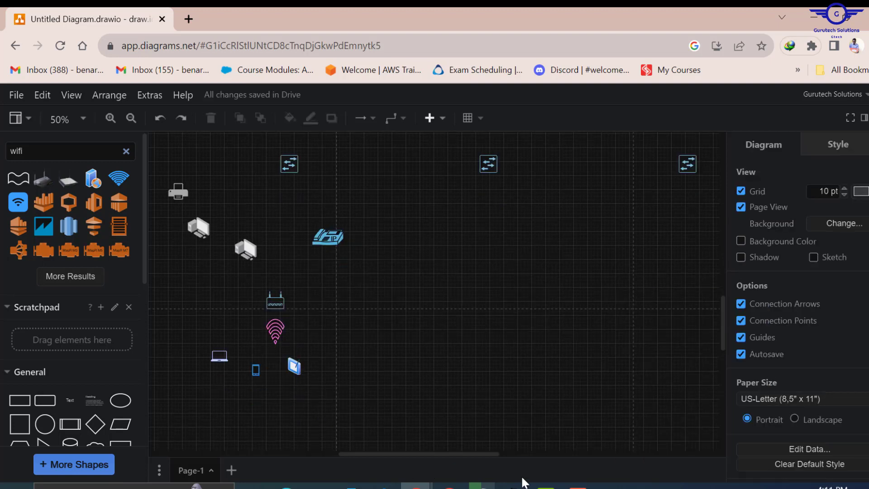
{"action": "left_click", "coordinate": [502, 485]}
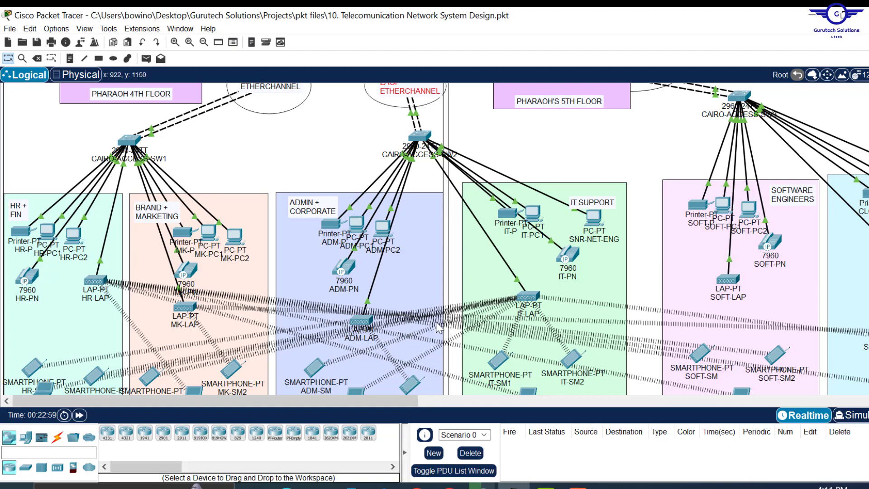
- Minimize the Packet Tracer window to bring the draw.io diagram back
{"action": "left_click", "coordinate": [818, 17]}
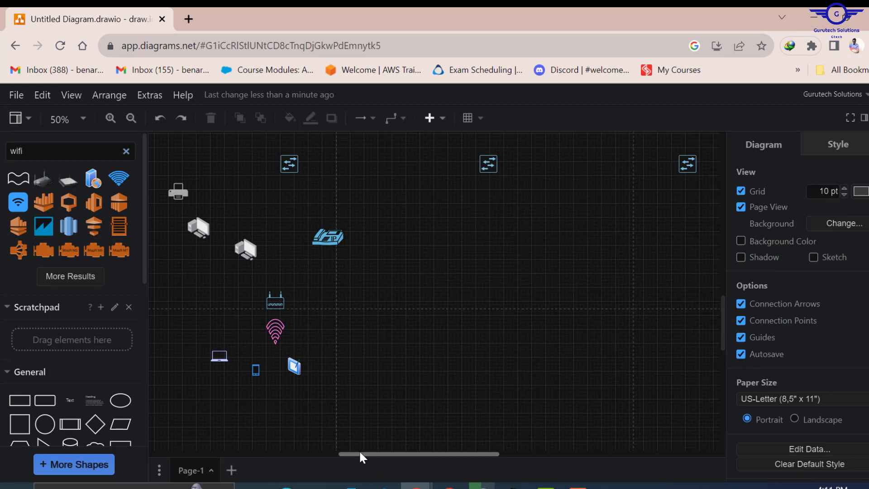
- Shift the printer, computers, IP phone, access point, WiFi symbol, tablet, smartphone and laptop left
{"action": "left_click_drag", "start_coordinate": [359, 453], "coordinate": [285, 453]}
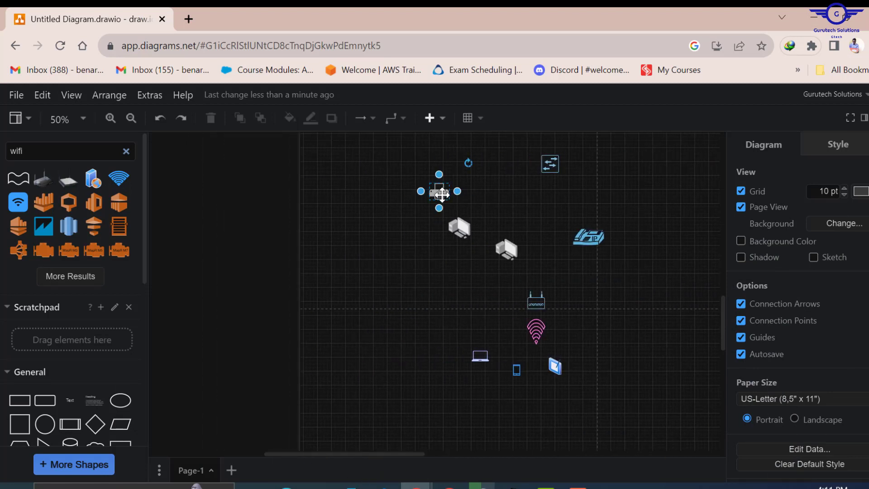
{"action": "left_click_drag", "start_coordinate": [439, 192], "coordinate": [370, 195]}
{"action": "left_click_drag", "start_coordinate": [460, 230], "coordinate": [394, 230]}
{"action": "left_click_drag", "start_coordinate": [506, 249], "coordinate": [450, 239]}
{"action": "left_click_drag", "start_coordinate": [577, 238], "coordinate": [493, 224]}
{"action": "left_click_drag", "start_coordinate": [536, 301], "coordinate": [417, 273]}
{"action": "left_click_drag", "start_coordinate": [537, 331], "coordinate": [415, 310]}
{"action": "left_click", "coordinate": [480, 369]}
{"action": "left_click_drag", "start_coordinate": [481, 356], "coordinate": [371, 352]}
{"action": "left_click_drag", "start_coordinate": [516, 370], "coordinate": [411, 370]}
{"action": "left_click_drag", "start_coordinate": [555, 366], "coordinate": [442, 352]}
{"action": "left_click", "coordinate": [370, 352]}
{"action": "left_click", "coordinate": [503, 322]}
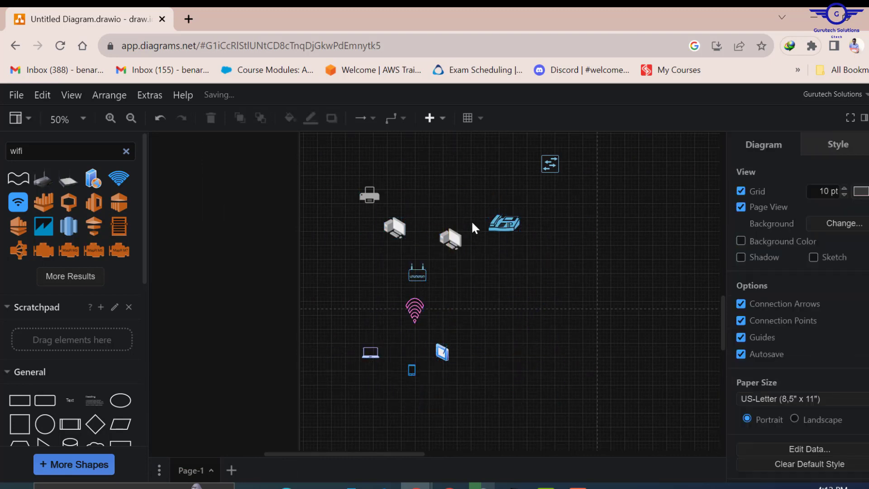
- Line up the IP phone with the printer and the second computer beside the first
{"action": "left_click", "coordinate": [508, 222]}
{"action": "left_click_drag", "start_coordinate": [508, 222], "coordinate": [502, 211]}
{"action": "left_click_drag", "start_coordinate": [454, 236], "coordinate": [451, 229]}
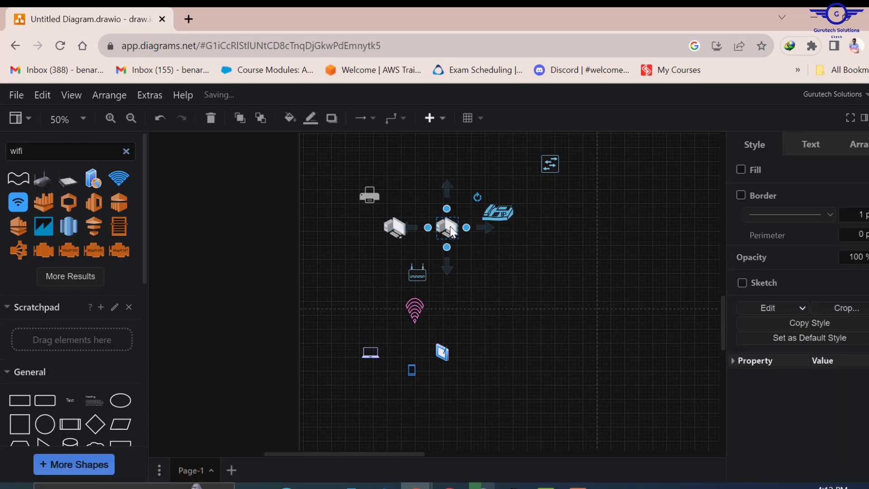
{"action": "left_click", "coordinate": [503, 302]}
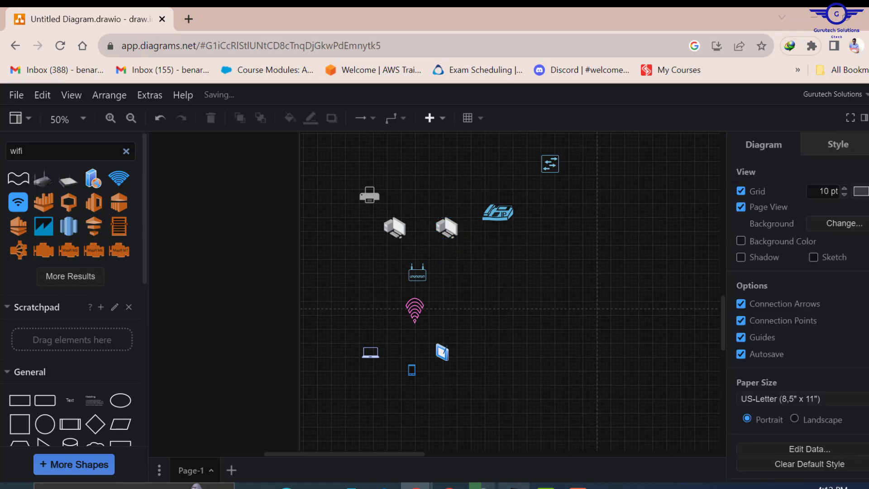
{"action": "left_click", "coordinate": [514, 486]}
{"action": "left_click", "coordinate": [514, 486]}
- Copy the nine-device group and place the duplicate on empty canvas to its right
{"action": "left_click_drag", "start_coordinate": [321, 178], "coordinate": [525, 404]}
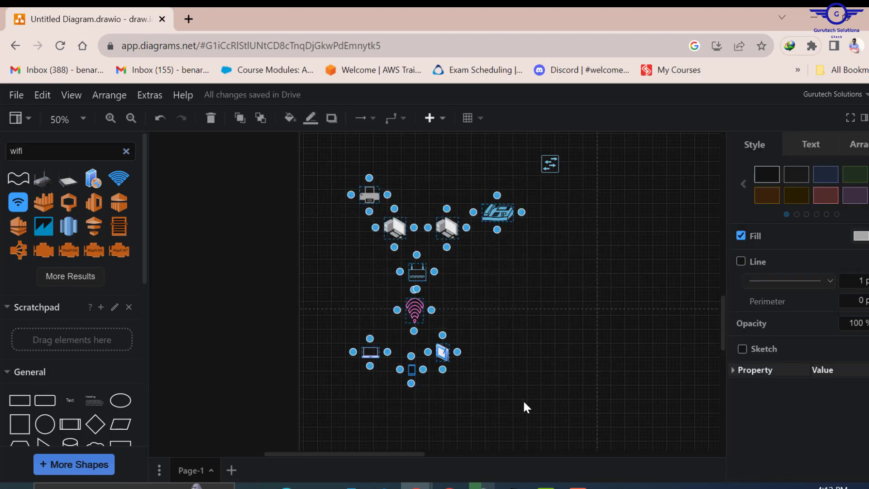
{"action": "key", "text": "ctrl+c"}
{"action": "key", "text": "ctrl+v"}
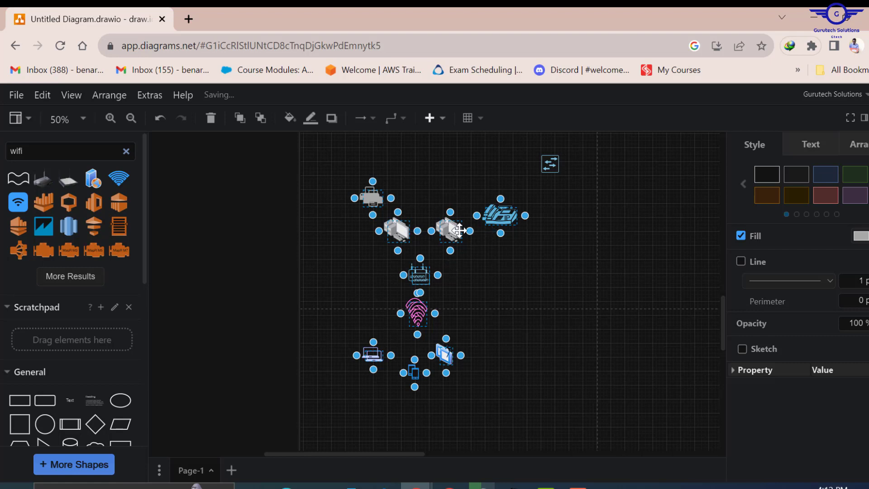
{"action": "left_click_drag", "start_coordinate": [452, 230], "coordinate": [641, 243]}
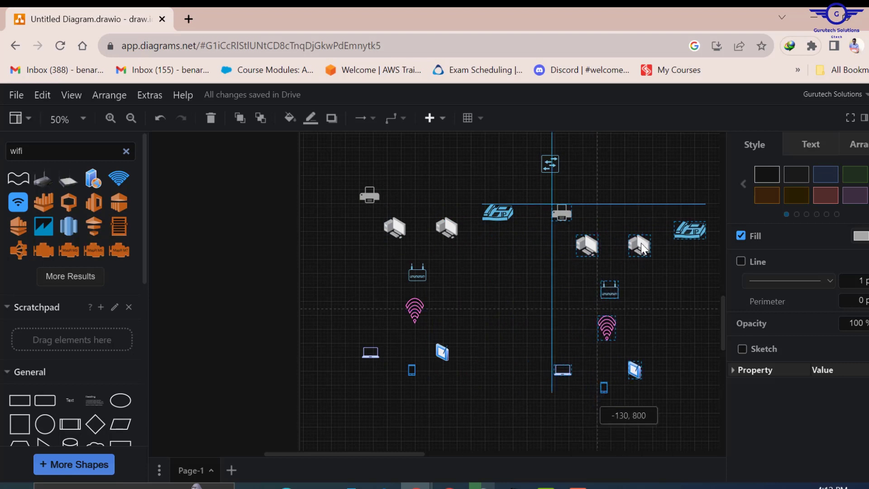
{"action": "left_click_drag", "start_coordinate": [641, 244], "coordinate": [641, 243]}
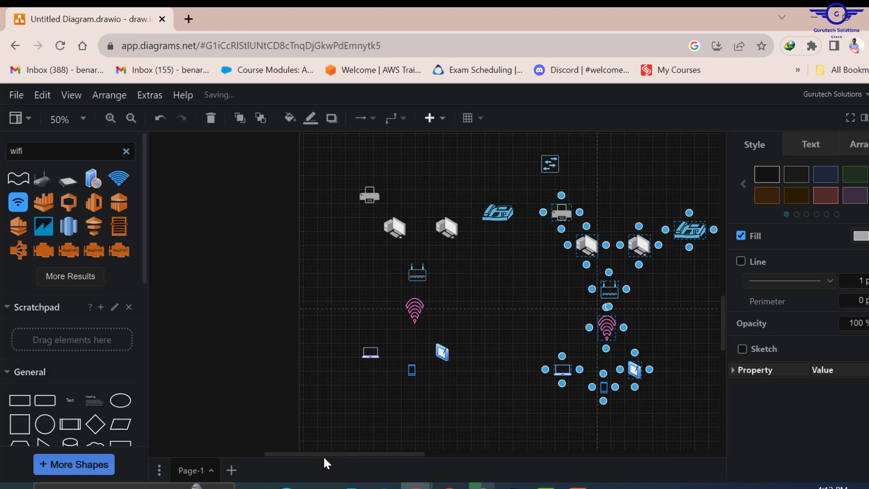
{"action": "left_click_drag", "start_coordinate": [325, 453], "coordinate": [426, 456]}
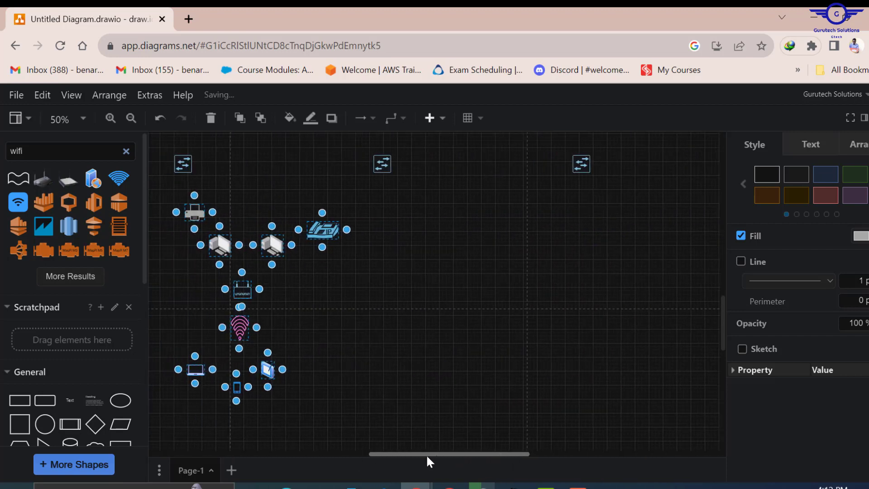
{"action": "left_click", "coordinate": [315, 297]}
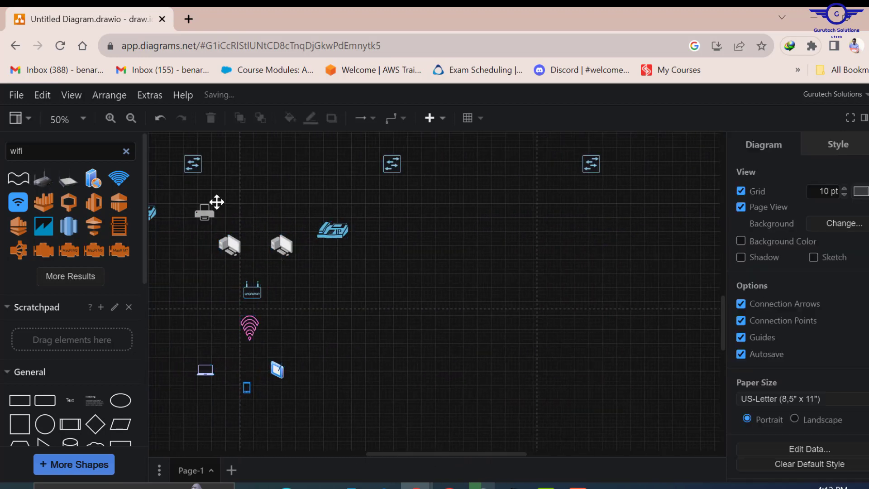
- Zoom out and move both device groups with the left switch slightly left and down
{"action": "left_click_drag", "start_coordinate": [174, 193], "coordinate": [377, 443]}
{"action": "left_click_drag", "start_coordinate": [447, 454], "coordinate": [369, 480]}
{"action": "left_click", "coordinate": [604, 348]}
{"action": "key", "text": "ctrl+minus"}
{"action": "key", "text": "ctrl+minus"}
{"action": "key", "text": "ctrl+minus"}
{"action": "key", "text": "ctrl+minus"}
{"action": "left_click_drag", "start_coordinate": [335, 216], "coordinate": [532, 397]}
{"action": "left_click_drag", "start_coordinate": [452, 230], "coordinate": [365, 244]}
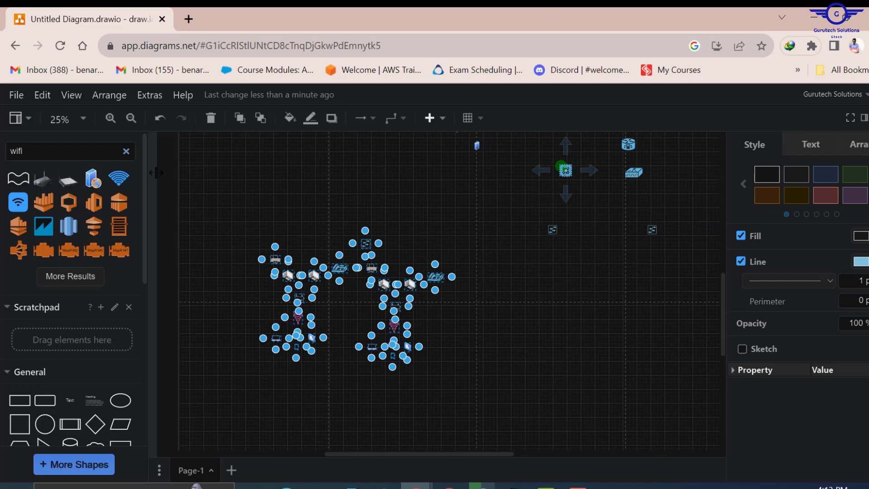
{"action": "left_click", "coordinate": [259, 280]}
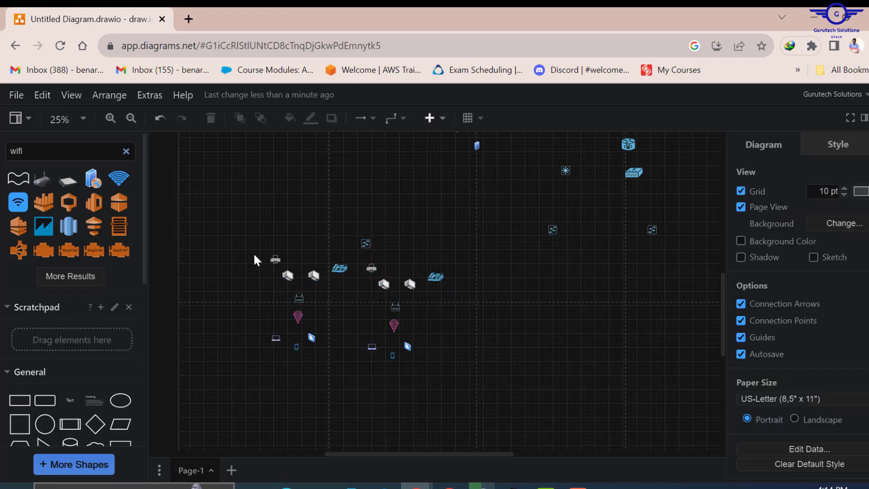
- Copy the two device groups and paste them twice further right to fill the row
{"action": "left_click_drag", "start_coordinate": [254, 255], "coordinate": [457, 376]}
{"action": "key", "text": "ctrl+c"}
{"action": "key", "text": "ctrl+v"}
{"action": "left_click_drag", "start_coordinate": [340, 270], "coordinate": [541, 275]}
{"action": "left_click_drag", "start_coordinate": [452, 454], "coordinate": [515, 454]}
{"action": "key", "text": "ctrl+c"}
{"action": "key", "text": "ctrl+v"}
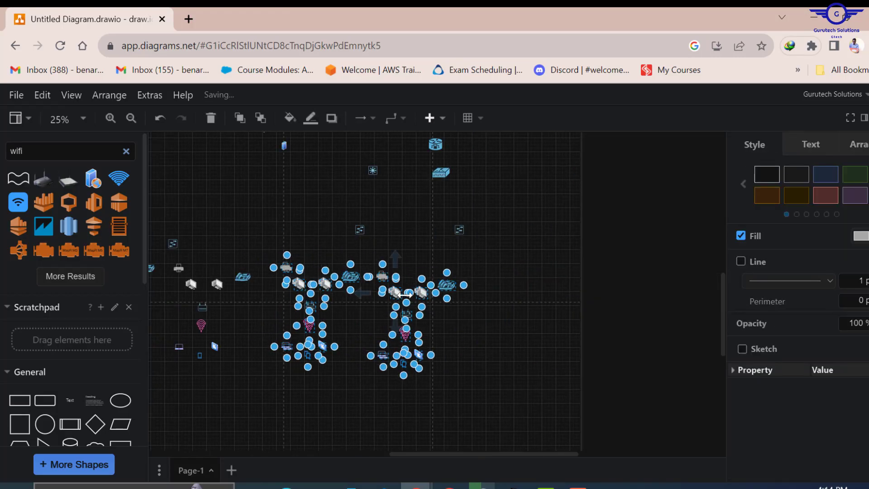
{"action": "left_click_drag", "start_coordinate": [384, 273], "coordinate": [575, 275]}
{"action": "left_click", "coordinate": [521, 238]}
- Align the switches above the device groups
{"action": "left_click_drag", "start_coordinate": [460, 231], "coordinate": [548, 230]}
{"action": "left_click_drag", "start_coordinate": [174, 245], "coordinate": [175, 231]}
{"action": "left_click", "coordinate": [262, 293]}
{"action": "scroll", "coordinate": [262, 294], "scroll_direction": "up", "scroll_amount": 4}
{"action": "left_click_drag", "start_coordinate": [410, 454], "coordinate": [282, 439]}
- At 25% zoom, move the cloud, switch, PC and server higher on the page
{"action": "left_click_drag", "start_coordinate": [334, 442], "coordinate": [452, 430]}
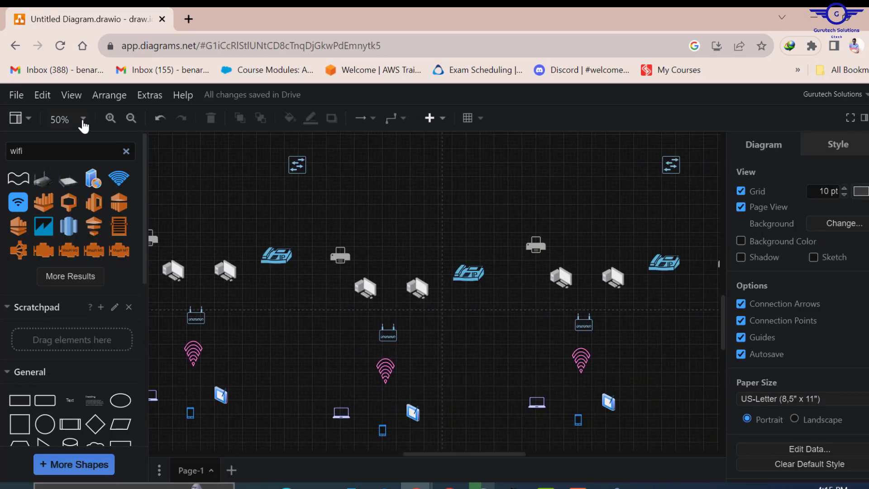
{"action": "left_click", "coordinate": [68, 120]}
{"action": "left_click", "coordinate": [117, 169]}
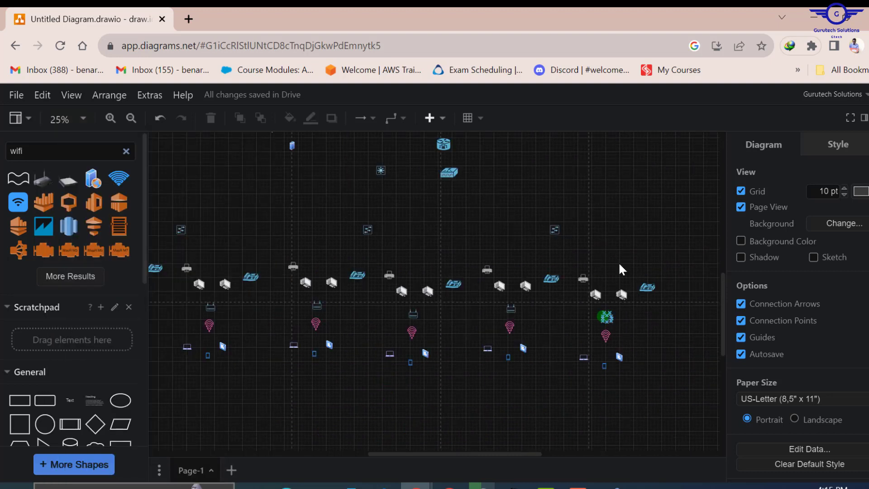
{"action": "mouse_move", "coordinate": [559, 229]}
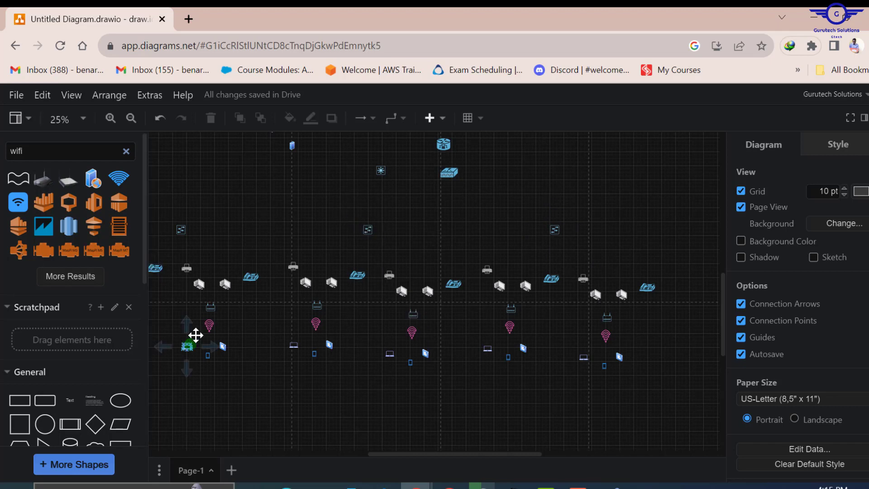
{"action": "left_click_drag", "start_coordinate": [418, 461], "coordinate": [402, 456]}
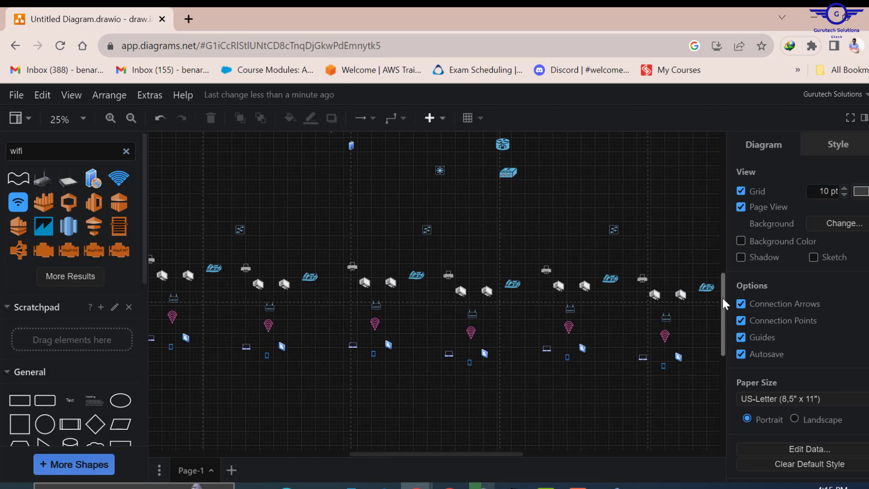
{"action": "left_click_drag", "start_coordinate": [723, 303], "coordinate": [704, 250]}
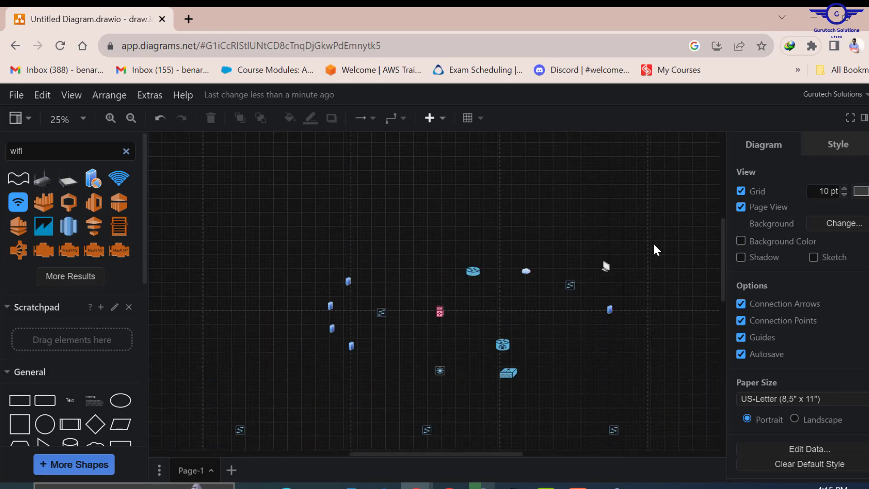
{"action": "left_click_drag", "start_coordinate": [514, 241], "coordinate": [635, 340]}
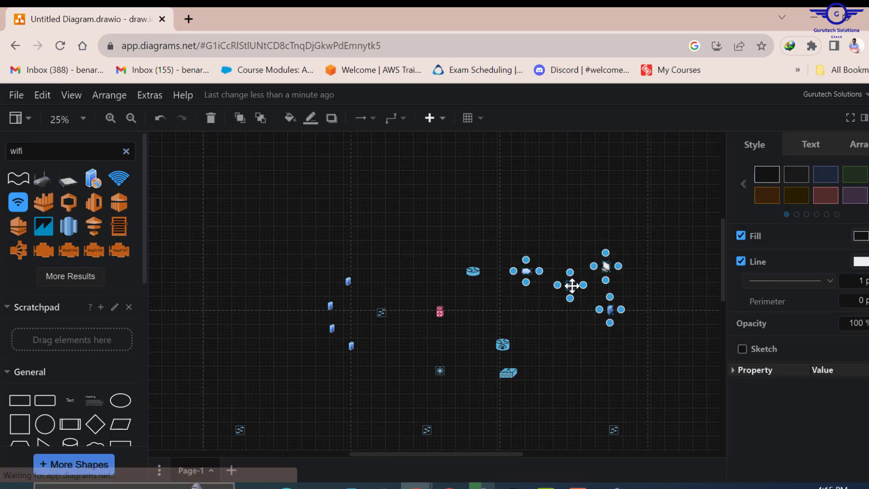
{"action": "left_click_drag", "start_coordinate": [573, 284], "coordinate": [580, 237]}
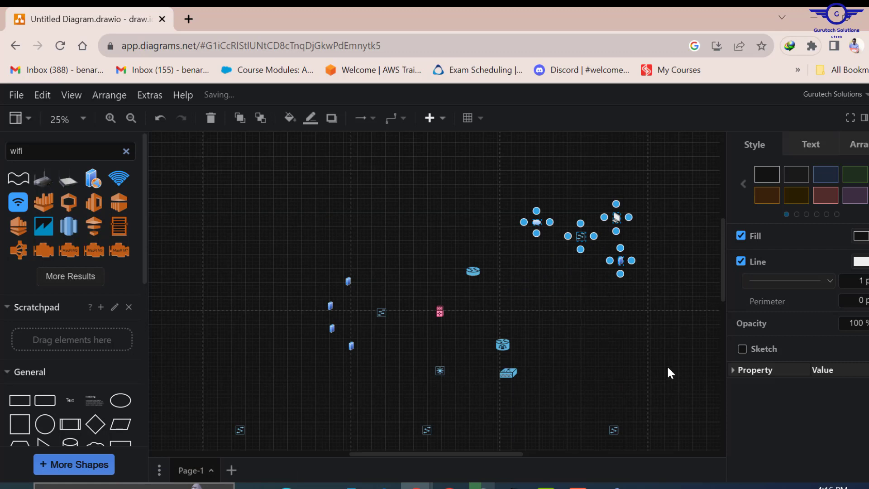
{"action": "left_click", "coordinate": [598, 290]}
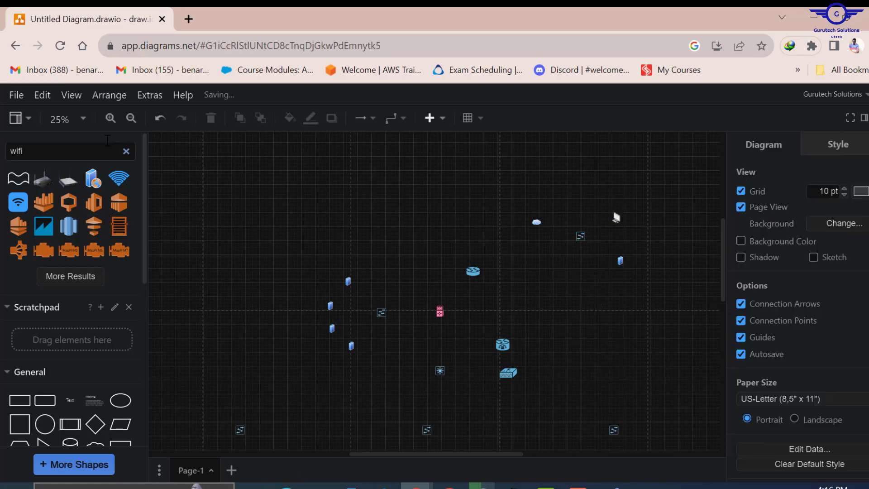
- Return the zoom to 50% and hide the Format panel to widen the canvas
{"action": "left_click", "coordinate": [72, 127]}
{"action": "left_click", "coordinate": [85, 194]}
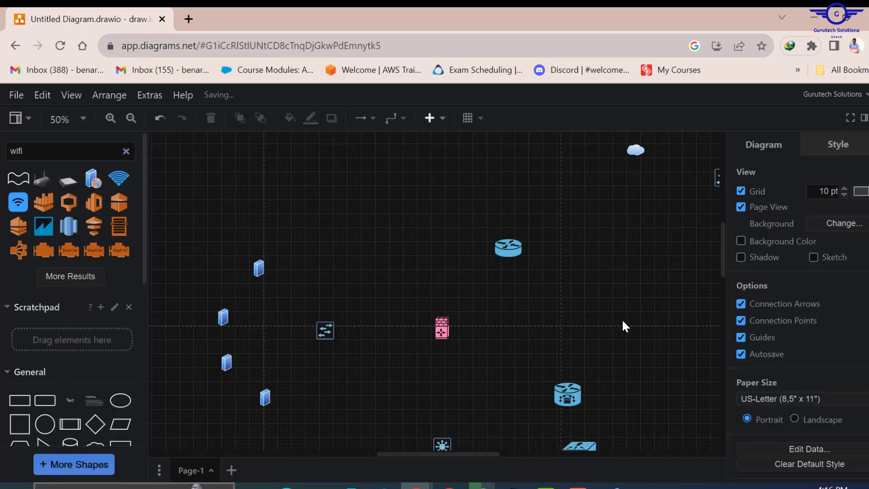
{"action": "left_click_drag", "start_coordinate": [434, 453], "coordinate": [507, 454]}
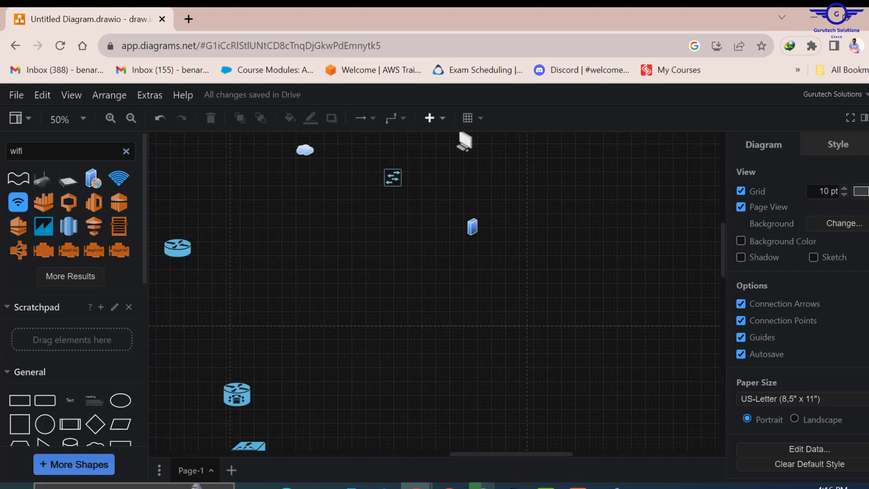
{"action": "left_click", "coordinate": [864, 118]}
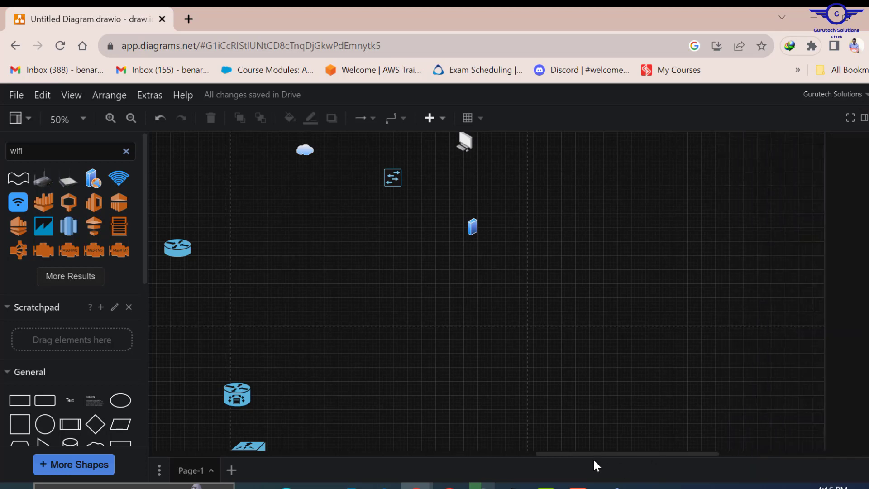
{"action": "left_click_drag", "start_coordinate": [579, 452], "coordinate": [564, 433]}
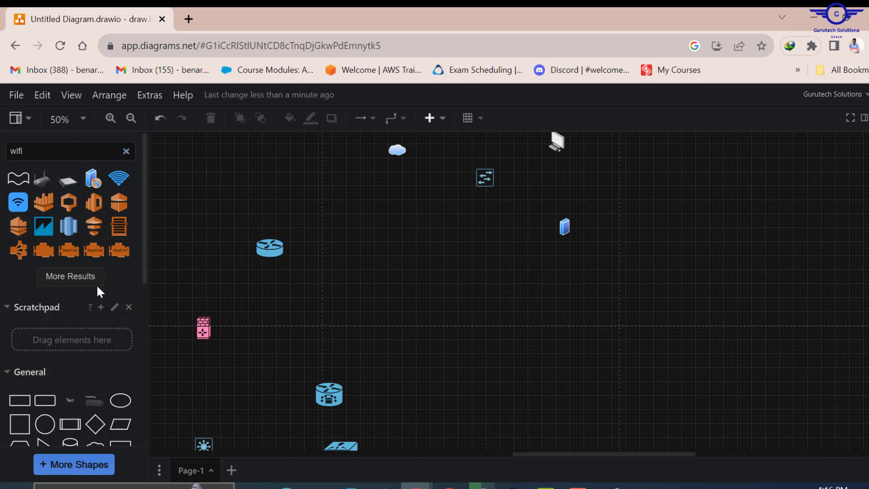
- Drag a Bidirectional Connector from the General palette between the switch and the PC
{"action": "scroll", "coordinate": [140, 177], "scroll_direction": "down", "scroll_amount": 1}
{"action": "left_click_drag", "start_coordinate": [139, 185], "coordinate": [145, 278]}
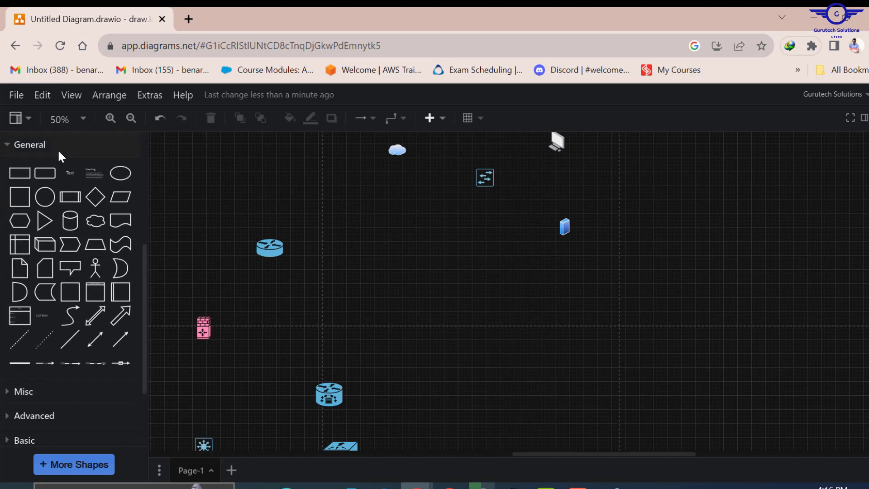
{"action": "mouse_move", "coordinate": [96, 339]}
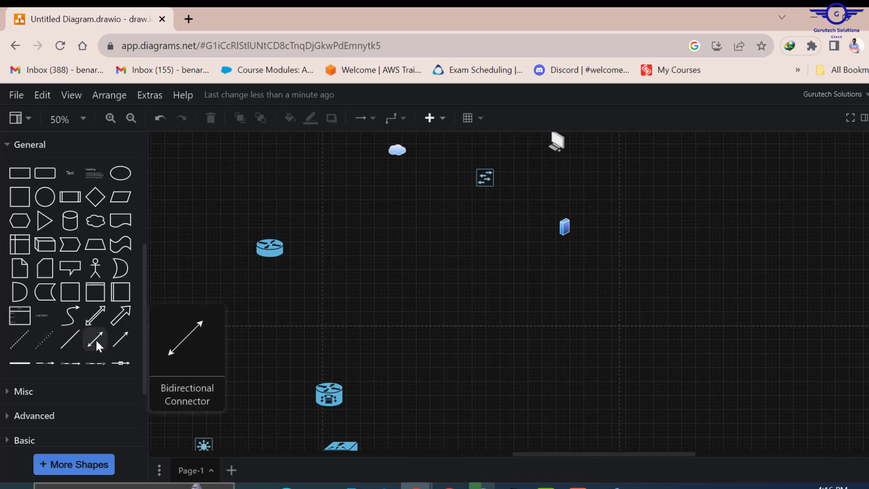
{"action": "mouse_move", "coordinate": [97, 343]}
{"action": "left_mouse_down"}
{"action": "mouse_move", "coordinate": [289, 307]}
{"action": "mouse_move", "coordinate": [513, 164]}
{"action": "mouse_move", "coordinate": [481, 178]}
{"action": "mouse_move", "coordinate": [493, 168]}
{"action": "mouse_move", "coordinate": [548, 144]}
{"action": "left_mouse_up"}
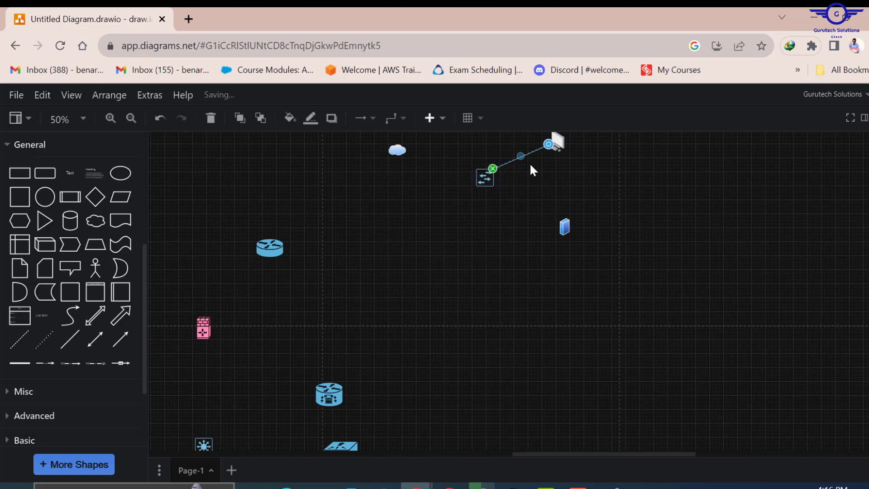
- Add a second bidirectional arrow from the switch's right side to the blue server
{"action": "left_click_drag", "start_coordinate": [99, 342], "coordinate": [546, 187]}
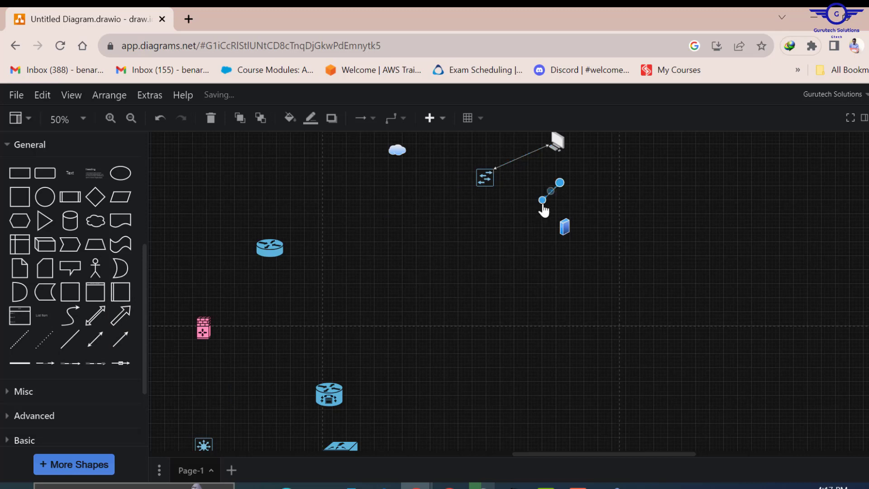
{"action": "left_click_drag", "start_coordinate": [485, 187], "coordinate": [494, 178]}
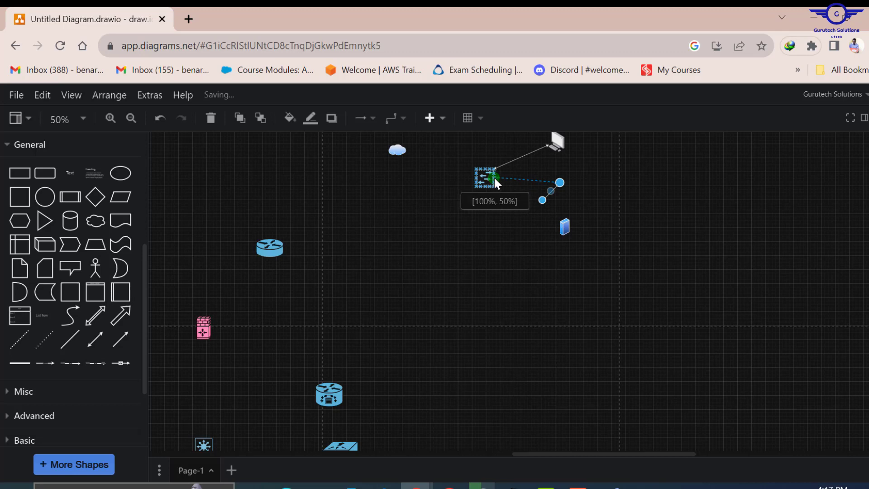
{"action": "left_click_drag", "start_coordinate": [495, 179], "coordinate": [496, 179]}
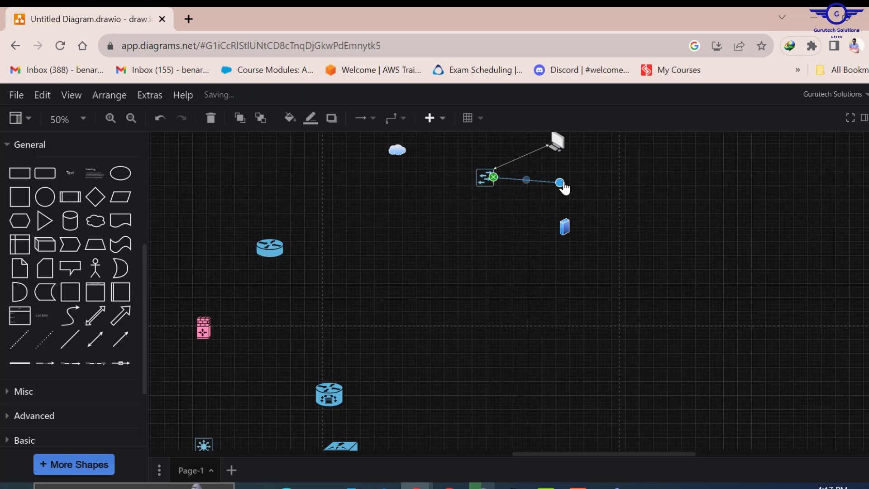
{"action": "left_click_drag", "start_coordinate": [564, 187], "coordinate": [566, 229]}
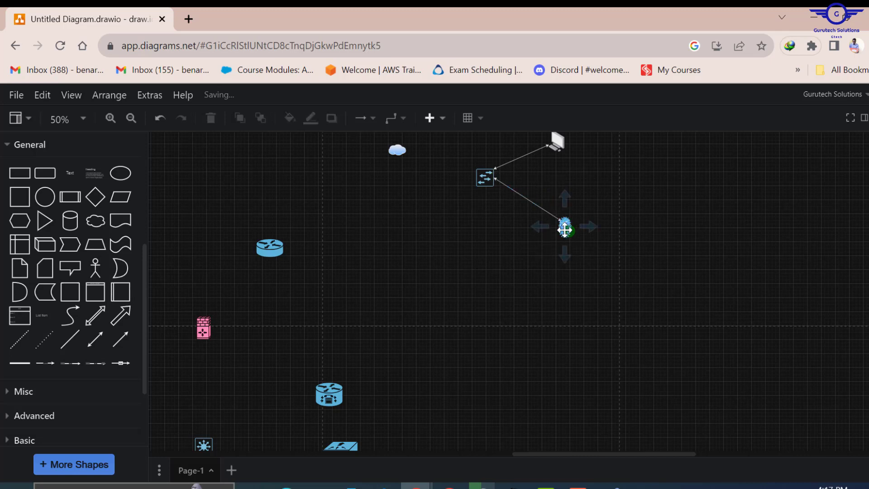
- Undo a stray connector below the server and nudge the server slightly higher
{"action": "left_click_drag", "start_coordinate": [568, 230], "coordinate": [560, 253]}
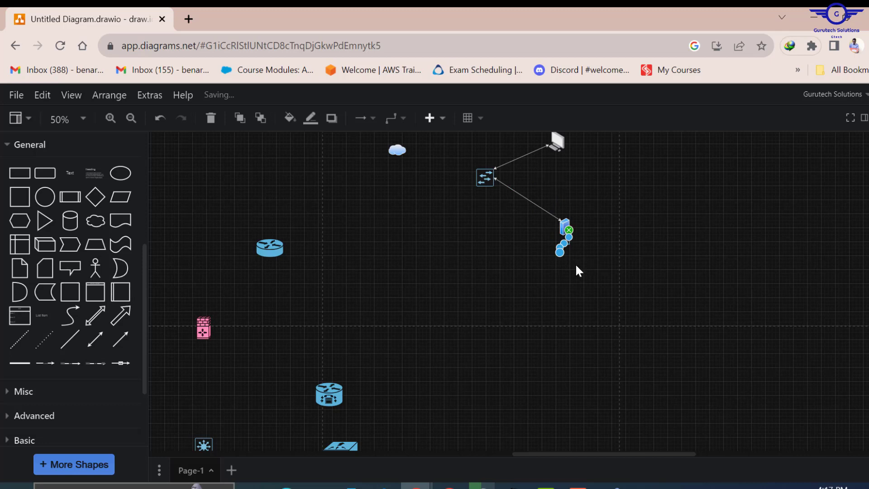
{"action": "key", "text": "ctrl+z"}
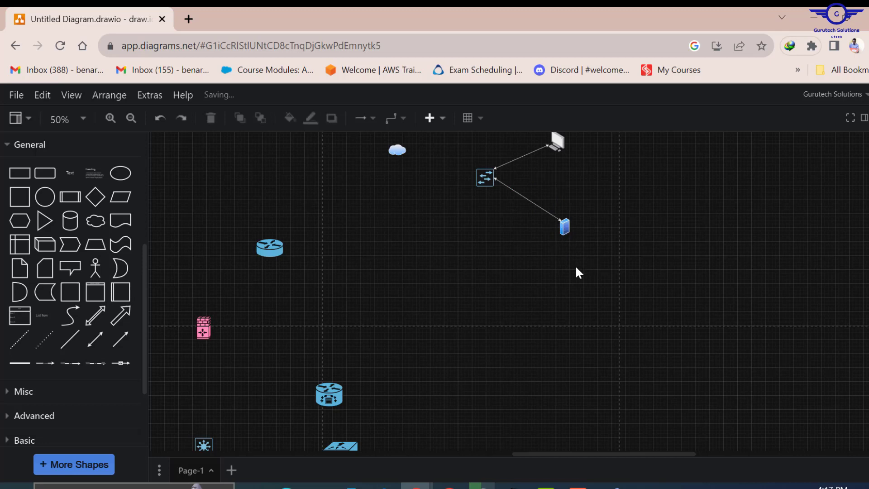
{"action": "left_click", "coordinate": [565, 226]}
{"action": "mouse_move", "coordinate": [565, 226]}
{"action": "left_mouse_down"}
{"action": "mouse_move", "coordinate": [581, 198]}
{"action": "mouse_move", "coordinate": [566, 226]}
{"action": "mouse_move", "coordinate": [566, 216]}
{"action": "left_mouse_up"}
{"action": "left_click", "coordinate": [430, 205]}
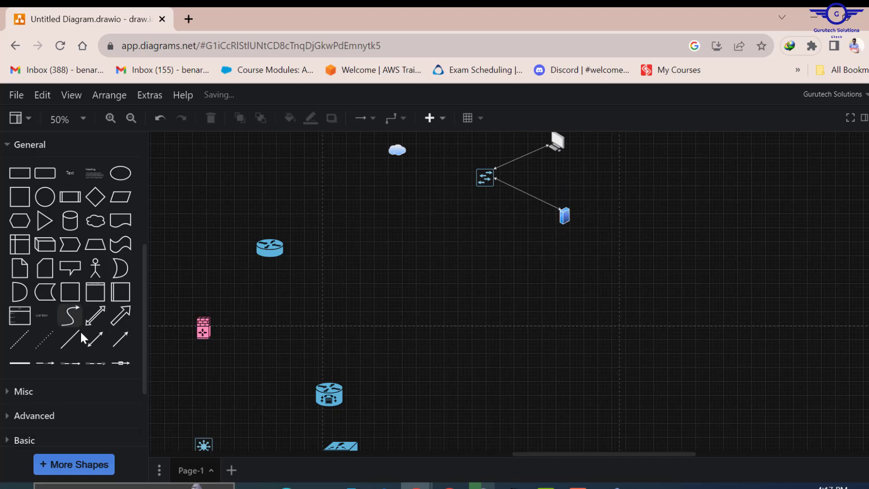
- Add another double-headed connector attached to the cloud
{"action": "left_click", "coordinate": [91, 340]}
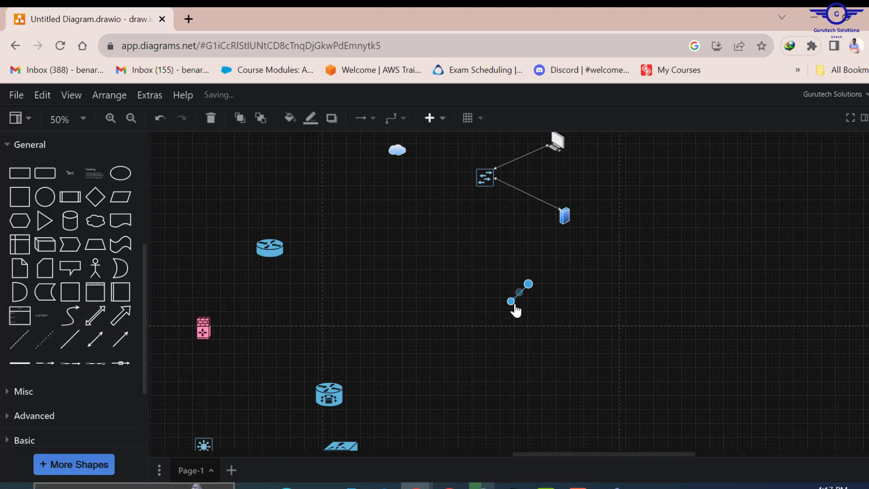
{"action": "left_click_drag", "start_coordinate": [511, 302], "coordinate": [399, 153]}
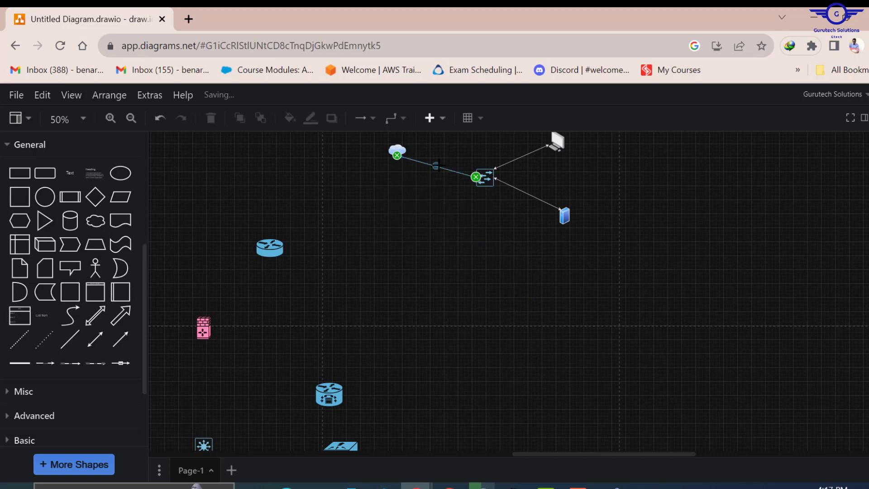
{"action": "left_click_drag", "start_coordinate": [272, 233], "coordinate": [397, 154]}
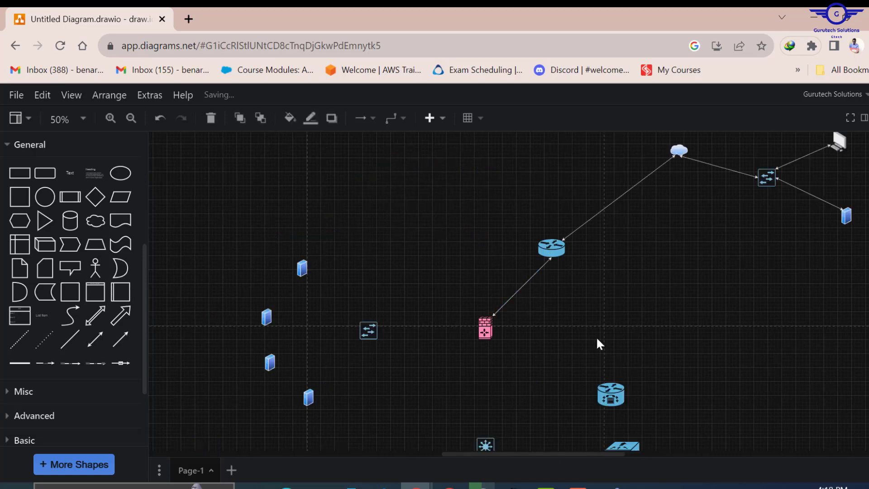
- Link the core switch to the firewall, router and wireless box, nudging the wireless box into place
{"action": "scroll", "coordinate": [596, 339], "scroll_direction": "down", "scroll_amount": 2}
{"action": "left_click_drag", "start_coordinate": [386, 261], "coordinate": [492, 258]}
{"action": "left_click_drag", "start_coordinate": [511, 302], "coordinate": [486, 368]}
{"action": "left_click_drag", "start_coordinate": [528, 284], "coordinate": [486, 270]}
{"action": "left_click_drag", "start_coordinate": [511, 302], "coordinate": [495, 377]}
{"action": "left_click_drag", "start_coordinate": [528, 284], "coordinate": [598, 331]}
{"action": "left_click_drag", "start_coordinate": [623, 383], "coordinate": [620, 372]}
- Connect the left switch to each of the four servers with bidirectional arrows
{"action": "left_click_drag", "start_coordinate": [511, 302], "coordinate": [359, 261]}
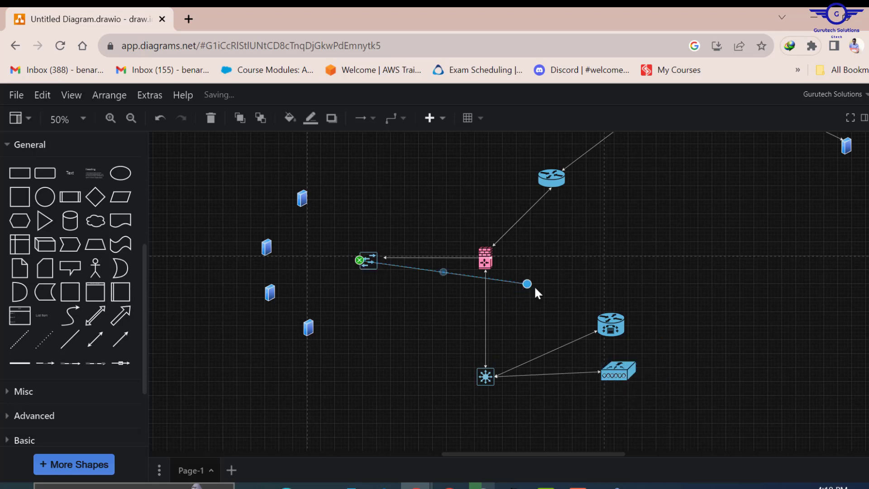
{"action": "left_click_drag", "start_coordinate": [527, 284], "coordinate": [308, 204]}
{"action": "left_click_drag", "start_coordinate": [511, 302], "coordinate": [270, 256]}
{"action": "left_click_drag", "start_coordinate": [527, 284], "coordinate": [359, 261]}
{"action": "left_click_drag", "start_coordinate": [511, 302], "coordinate": [280, 288]}
{"action": "left_click_drag", "start_coordinate": [527, 284], "coordinate": [360, 258]}
{"action": "left_click_drag", "start_coordinate": [511, 302], "coordinate": [314, 319]}
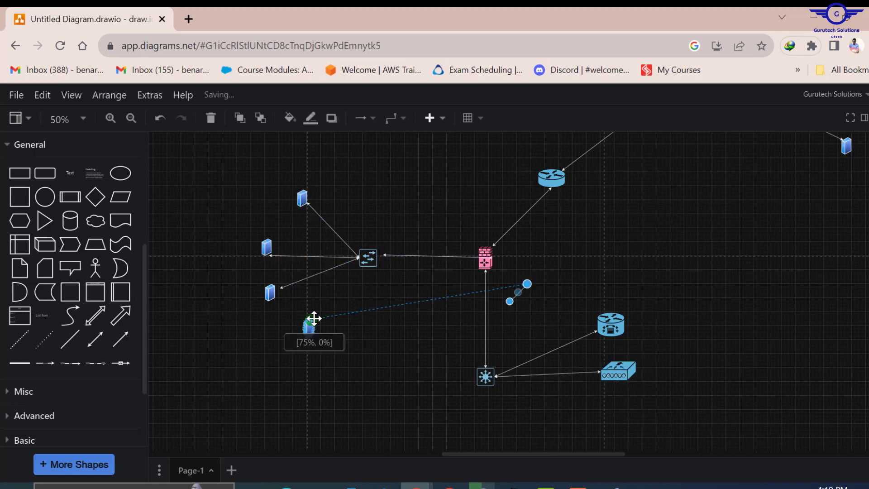
{"action": "left_click_drag", "start_coordinate": [527, 284], "coordinate": [359, 258]}
- Link the core switch to the lower switch and shift that switch to the right
{"action": "scroll", "coordinate": [535, 255], "scroll_direction": "down", "scroll_amount": 2}
{"action": "left_click_drag", "start_coordinate": [510, 301], "coordinate": [455, 347]}
{"action": "left_click_drag", "start_coordinate": [527, 283], "coordinate": [485, 245]}
{"action": "left_click_drag", "start_coordinate": [455, 347], "coordinate": [484, 355]}
{"action": "scroll", "coordinate": [579, 382], "scroll_direction": "down", "scroll_amount": 2}
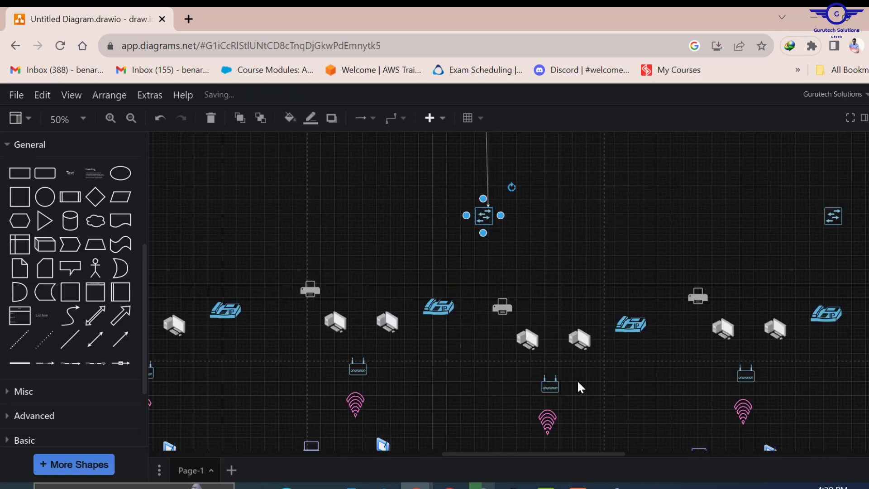
{"action": "scroll", "coordinate": [577, 383], "scroll_direction": "up", "scroll_amount": 3}
- Duplicate the core-to-switch link and add a new double-headed connector toward the access switches
{"action": "right_click", "coordinate": [487, 346]}
{"action": "left_click", "coordinate": [529, 194]}
{"action": "left_click_drag", "start_coordinate": [492, 418], "coordinate": [480, 416]}
{"action": "left_click_drag", "start_coordinate": [489, 320], "coordinate": [481, 315]}
{"action": "left_click", "coordinate": [95, 339]}
{"action": "left_click_drag", "start_coordinate": [510, 231], "coordinate": [492, 316]}
{"action": "left_click_drag", "start_coordinate": [527, 214], "coordinate": [825, 430]}
- Add double-headed connectors from the core switch to the left access switch
{"action": "left_click", "coordinate": [95, 339]}
{"action": "left_click_drag", "start_coordinate": [510, 301], "coordinate": [496, 311]}
{"action": "left_click_drag", "start_coordinate": [527, 284], "coordinate": [825, 420]}
{"action": "scroll", "coordinate": [579, 382], "scroll_direction": "down", "scroll_amount": 2}
{"action": "left_click_drag", "start_coordinate": [482, 455], "coordinate": [437, 455]}
{"action": "left_click", "coordinate": [95, 339]}
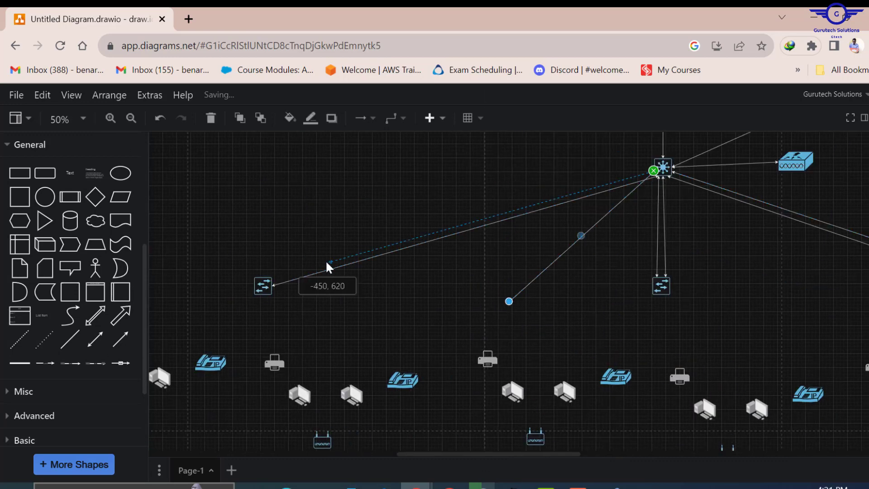
{"action": "left_click_drag", "start_coordinate": [328, 267], "coordinate": [273, 278]}
{"action": "left_click_drag", "start_coordinate": [489, 454], "coordinate": [447, 455]}
{"action": "scroll", "coordinate": [548, 247], "scroll_direction": "down", "scroll_amount": 2}
- Link the left access switch to the printer, a PC and the IP phone, moving the router right
{"action": "left_click", "coordinate": [95, 339]}
{"action": "left_click_drag", "start_coordinate": [527, 284], "coordinate": [438, 148]}
{"action": "left_click_drag", "start_coordinate": [509, 301], "coordinate": [440, 215]}
{"action": "left_click", "coordinate": [96, 339]}
{"action": "left_click_drag", "start_coordinate": [510, 302], "coordinate": [511, 245]}
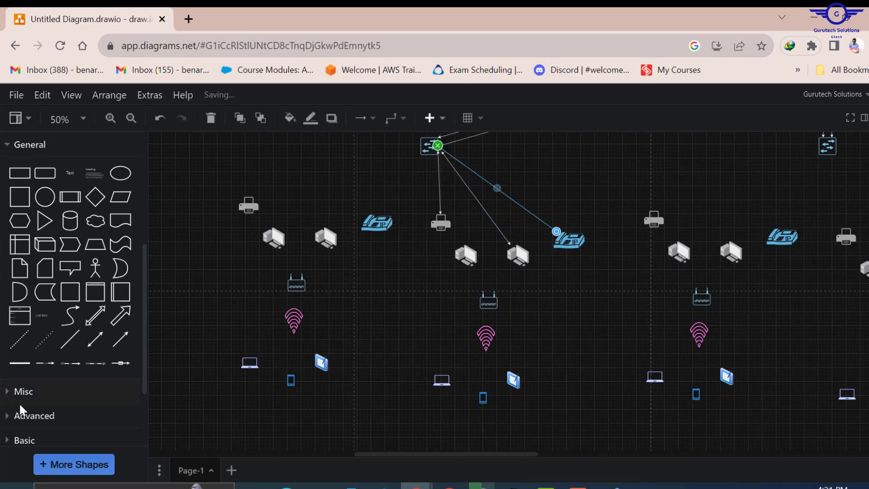
{"action": "left_click", "coordinate": [95, 339]}
{"action": "left_click_drag", "start_coordinate": [527, 284], "coordinate": [431, 155]}
{"action": "left_click_drag", "start_coordinate": [510, 301], "coordinate": [489, 299]}
{"action": "left_click_drag", "start_coordinate": [430, 155], "coordinate": [441, 152]}
- Connect the access switch to the left PC and move the wifi icon, laptop, phone and tablet right
{"action": "left_click", "coordinate": [95, 339]}
{"action": "left_click_drag", "start_coordinate": [527, 284], "coordinate": [438, 150]}
{"action": "mouse_move", "coordinate": [510, 302]}
{"action": "left_mouse_down"}
{"action": "mouse_move", "coordinate": [463, 247]}
{"action": "mouse_move", "coordinate": [506, 298]}
{"action": "left_mouse_up"}
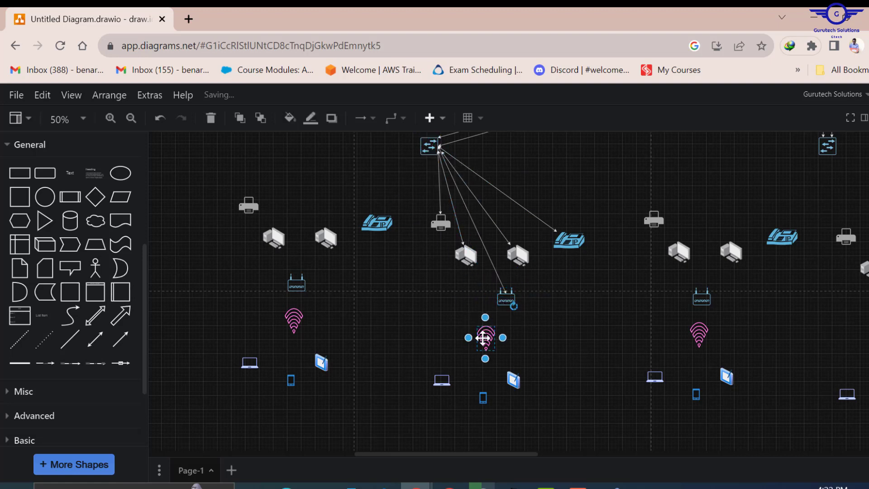
{"action": "left_click_drag", "start_coordinate": [483, 339], "coordinate": [500, 332]}
{"action": "left_click_drag", "start_coordinate": [432, 366], "coordinate": [527, 410]}
{"action": "left_click_drag", "start_coordinate": [514, 381], "coordinate": [544, 377]}
- Link the access switch to the IP phone, both left PCs and the left printer
{"action": "left_click", "coordinate": [95, 339]}
{"action": "left_click_drag", "start_coordinate": [527, 284], "coordinate": [429, 155]}
{"action": "left_click_drag", "start_coordinate": [508, 302], "coordinate": [387, 221]}
{"action": "left_click_drag", "start_coordinate": [377, 223], "coordinate": [381, 230]}
{"action": "left_click", "coordinate": [95, 339]}
{"action": "left_click_drag", "start_coordinate": [527, 284], "coordinate": [429, 155]}
{"action": "left_click_drag", "start_coordinate": [507, 301], "coordinate": [338, 241]}
{"action": "left_click", "coordinate": [96, 339]}
{"action": "left_click_drag", "start_coordinate": [527, 284], "coordinate": [426, 154]}
{"action": "left_click_drag", "start_coordinate": [508, 301], "coordinate": [286, 233]}
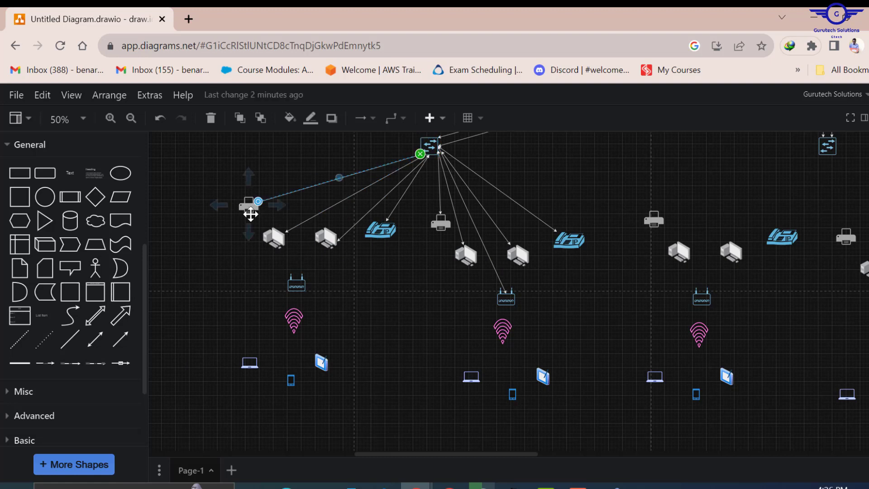
- Link the left switch to its access point and its Wi-Fi icon to the phone, laptop and tablet
{"action": "left_click_drag", "start_coordinate": [95, 339], "coordinate": [434, 156]}
{"action": "left_click_drag", "start_coordinate": [339, 294], "coordinate": [298, 280]}
{"action": "left_click_drag", "start_coordinate": [321, 237], "coordinate": [320, 229]}
{"action": "left_click_drag", "start_coordinate": [294, 350], "coordinate": [292, 377]}
{"action": "left_click_drag", "start_coordinate": [266, 321], "coordinate": [258, 363]}
{"action": "left_click_drag", "start_coordinate": [322, 321], "coordinate": [330, 362]}
{"action": "left_click_drag", "start_coordinate": [95, 339], "coordinate": [296, 312]}
- Reposition both access points and link the right Wi-Fi icon to its access point, tablet and phone
{"action": "left_click_drag", "start_coordinate": [410, 319], "coordinate": [299, 278]}
{"action": "left_click_drag", "start_coordinate": [226, 305], "coordinate": [348, 401]}
{"action": "left_click_drag", "start_coordinate": [294, 321], "coordinate": [318, 319]}
{"action": "left_click_drag", "start_coordinate": [295, 274], "coordinate": [313, 267]}
{"action": "left_click_drag", "start_coordinate": [506, 298], "coordinate": [550, 377]}
{"action": "left_click_drag", "start_coordinate": [502, 342], "coordinate": [513, 394]}
{"action": "left_click_drag", "start_coordinate": [494, 330], "coordinate": [471, 378]}
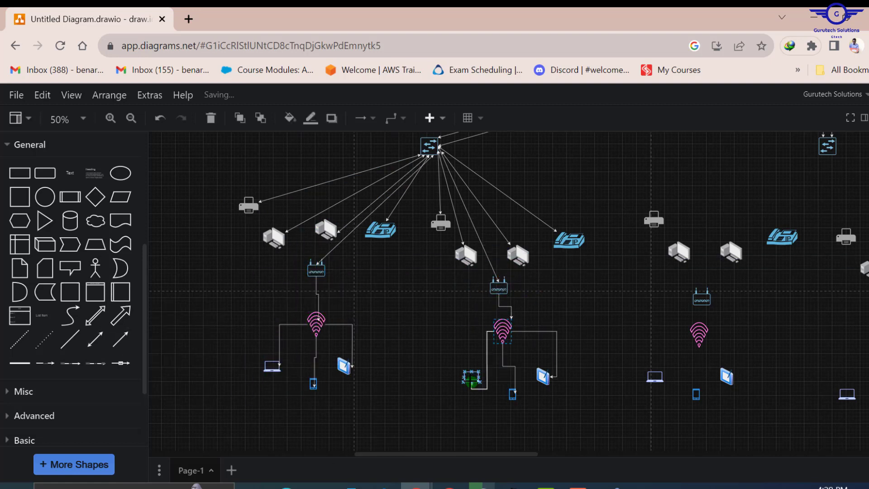
- Connect the middle switch to both printers, two PCs and the IP phone with double arrows
{"action": "scroll", "coordinate": [498, 363], "scroll_direction": "up", "scroll_amount": 3}
{"action": "left_click_drag", "start_coordinate": [505, 454], "coordinate": [597, 455]}
{"action": "left_click_drag", "start_coordinate": [95, 339], "coordinate": [388, 367]}
{"action": "left_click_drag", "start_coordinate": [398, 358], "coordinate": [462, 296]}
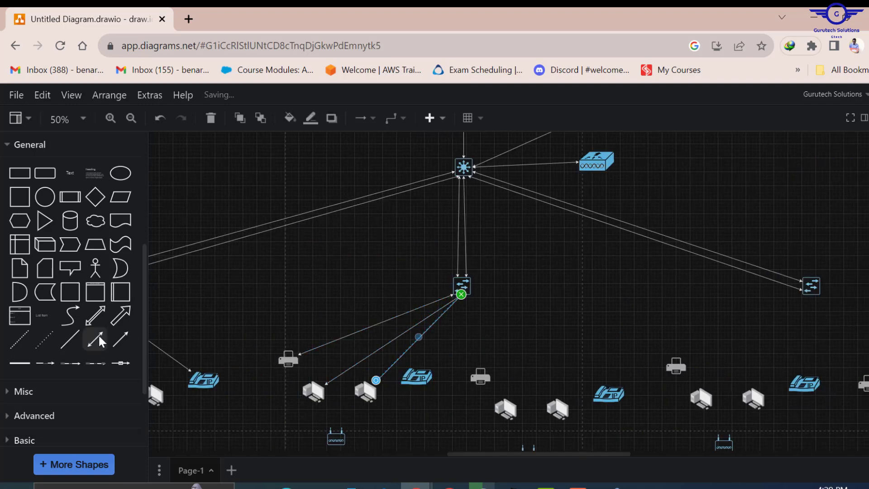
{"action": "left_click_drag", "start_coordinate": [100, 339], "coordinate": [432, 357]}
{"action": "left_click_drag", "start_coordinate": [562, 348], "coordinate": [479, 374]}
{"action": "left_click_drag", "start_coordinate": [95, 340], "coordinate": [595, 348]}
{"action": "left_click_drag", "start_coordinate": [586, 357], "coordinate": [612, 395]}
- Add two more double-arrow connectors from the middle switch to its PCs
{"action": "left_click", "coordinate": [95, 339]}
{"action": "left_click_drag", "start_coordinate": [525, 284], "coordinate": [467, 294]}
{"action": "left_click_drag", "start_coordinate": [508, 300], "coordinate": [558, 409]}
{"action": "left_click", "coordinate": [96, 339]}
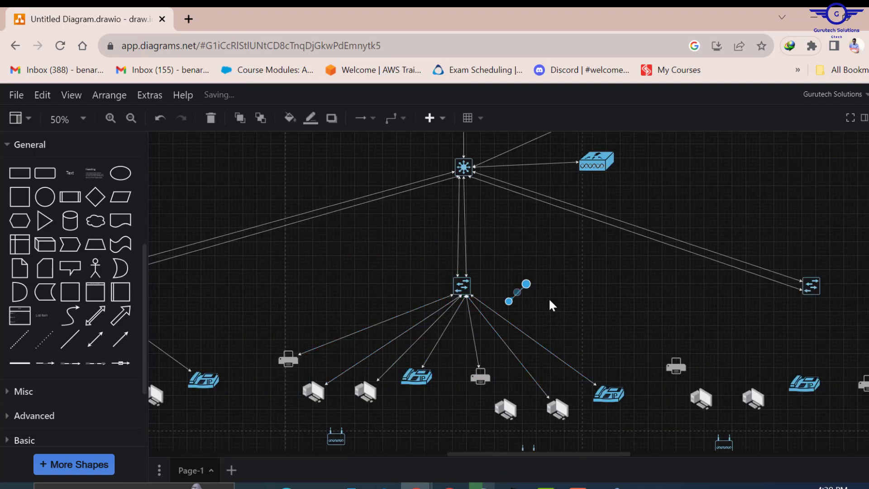
{"action": "left_click_drag", "start_coordinate": [525, 285], "coordinate": [467, 295]}
{"action": "left_click_drag", "start_coordinate": [508, 301], "coordinate": [506, 409]}
{"action": "scroll", "coordinate": [634, 322], "scroll_direction": "down", "scroll_amount": 3}
{"action": "left_click_drag", "start_coordinate": [602, 294], "coordinate": [457, 430]}
- Link the middle switch to both the left and right routers
{"action": "left_click", "coordinate": [95, 339]}
{"action": "left_click_drag", "start_coordinate": [525, 284], "coordinate": [466, 156]}
{"action": "left_click_drag", "start_coordinate": [508, 300], "coordinate": [325, 290]}
{"action": "left_click", "coordinate": [95, 339]}
{"action": "left_click_drag", "start_coordinate": [525, 284], "coordinate": [459, 158]}
- Adjust the connector ends around the left router and its Wi-Fi group
{"action": "left_click", "coordinate": [329, 294]}
{"action": "left_click_drag", "start_coordinate": [321, 329], "coordinate": [318, 339]}
{"action": "left_click_drag", "start_coordinate": [323, 317], "coordinate": [321, 333]}
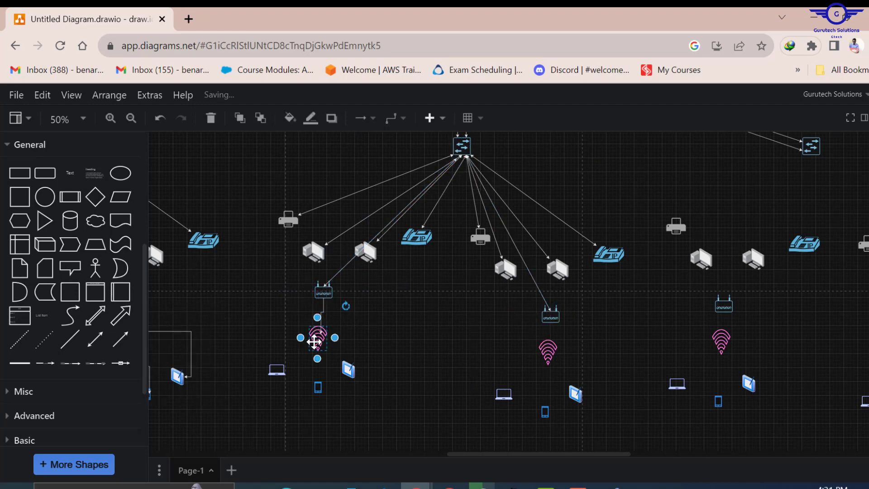
{"action": "left_click_drag", "start_coordinate": [318, 374], "coordinate": [319, 386]}
{"action": "left_click_drag", "start_coordinate": [290, 338], "coordinate": [278, 370]}
{"action": "left_click_drag", "start_coordinate": [346, 339], "coordinate": [354, 365]}
- Refine connector endpoints and move the middle floor's device group into place
{"action": "left_click_drag", "start_coordinate": [468, 454], "coordinate": [494, 458]}
{"action": "left_click_drag", "start_coordinate": [449, 341], "coordinate": [478, 394]}
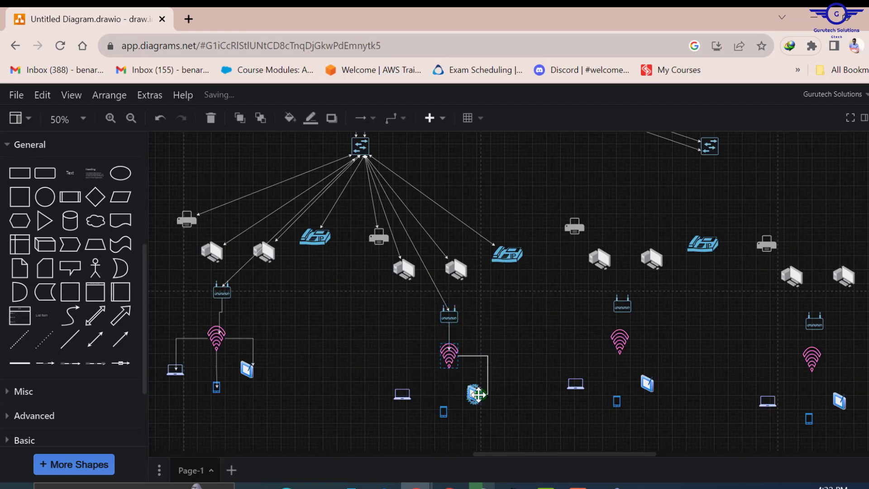
{"action": "left_click_drag", "start_coordinate": [447, 369], "coordinate": [444, 409]}
{"action": "left_click_drag", "start_coordinate": [438, 355], "coordinate": [402, 393]}
{"action": "left_click_drag", "start_coordinate": [555, 454], "coordinate": [623, 454]}
{"action": "left_click_drag", "start_coordinate": [281, 199], "coordinate": [679, 437]}
{"action": "left_click_drag", "start_coordinate": [351, 187], "coordinate": [389, 192]}
- Tidy the layout by shifting selected device groups and realigning connectors
{"action": "scroll", "coordinate": [435, 290], "scroll_direction": "up", "scroll_amount": 6}
{"action": "left_click_drag", "start_coordinate": [433, 345], "coordinate": [509, 351]}
{"action": "scroll", "coordinate": [509, 317], "scroll_direction": "down", "scroll_amount": 3}
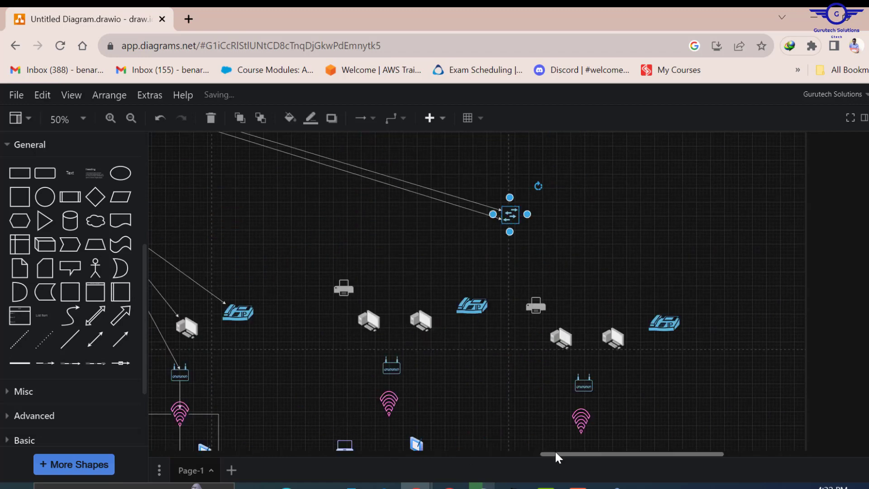
{"action": "left_click_drag", "start_coordinate": [556, 454], "coordinate": [371, 454]}
{"action": "scroll", "coordinate": [453, 289], "scroll_direction": "down", "scroll_amount": 1}
{"action": "left_click_drag", "start_coordinate": [249, 138], "coordinate": [652, 425]}
{"action": "left_click_drag", "start_coordinate": [489, 237], "coordinate": [460, 235]}
{"action": "left_click", "coordinate": [626, 308]}
{"action": "left_click_drag", "start_coordinate": [502, 454], "coordinate": [669, 451]}
- Link the right switch to the printer, a PC and the IP phone, lining up the PCs
{"action": "left_click", "coordinate": [95, 339]}
{"action": "left_click_drag", "start_coordinate": [528, 281], "coordinate": [588, 175]}
{"action": "left_click_drag", "start_coordinate": [512, 298], "coordinate": [556, 247]}
{"action": "left_click", "coordinate": [451, 270]}
{"action": "left_click_drag", "start_coordinate": [500, 271], "coordinate": [451, 266]}
{"action": "left_click_drag", "start_coordinate": [492, 262], "coordinate": [480, 270]}
- Connect the switch to the router, the router to its Wi-Fi icon, and Wi-Fi to tablet, phone and laptop
{"action": "left_click", "coordinate": [95, 339]}
{"action": "left_click_drag", "start_coordinate": [528, 281], "coordinate": [587, 176]}
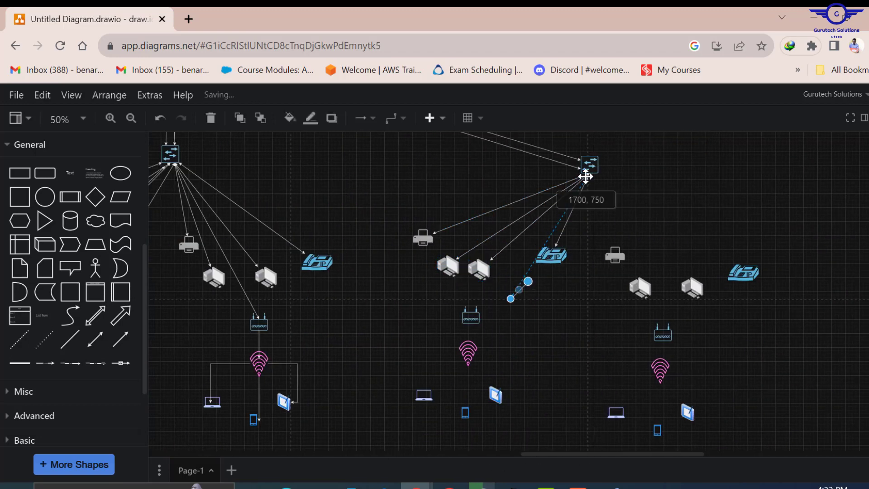
{"action": "left_click_drag", "start_coordinate": [512, 298], "coordinate": [480, 312]}
{"action": "left_click_drag", "start_coordinate": [470, 342], "coordinate": [496, 395]}
{"action": "left_click_drag", "start_coordinate": [471, 380], "coordinate": [466, 411]}
{"action": "left_click_drag", "start_coordinate": [438, 351], "coordinate": [431, 395]}
- Link the right switch to the right printer, its PCs, the right IP phone and the router
{"action": "left_click", "coordinate": [95, 340]}
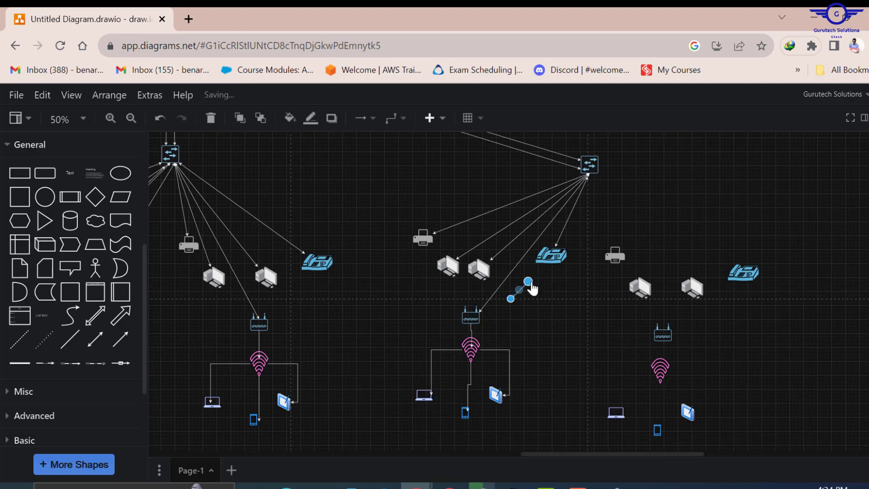
{"action": "left_click_drag", "start_coordinate": [528, 281], "coordinate": [593, 174]}
{"action": "left_click_drag", "start_coordinate": [512, 299], "coordinate": [613, 246]}
{"action": "left_click", "coordinate": [95, 340]}
{"action": "left_click_drag", "start_coordinate": [528, 281], "coordinate": [593, 173]}
{"action": "left_click_drag", "start_coordinate": [512, 299], "coordinate": [637, 277]}
{"action": "left_click", "coordinate": [96, 340]}
{"action": "left_click_drag", "start_coordinate": [511, 299], "coordinate": [730, 264]}
{"action": "left_click", "coordinate": [96, 340]}
{"action": "left_click_drag", "start_coordinate": [528, 281], "coordinate": [593, 174]}
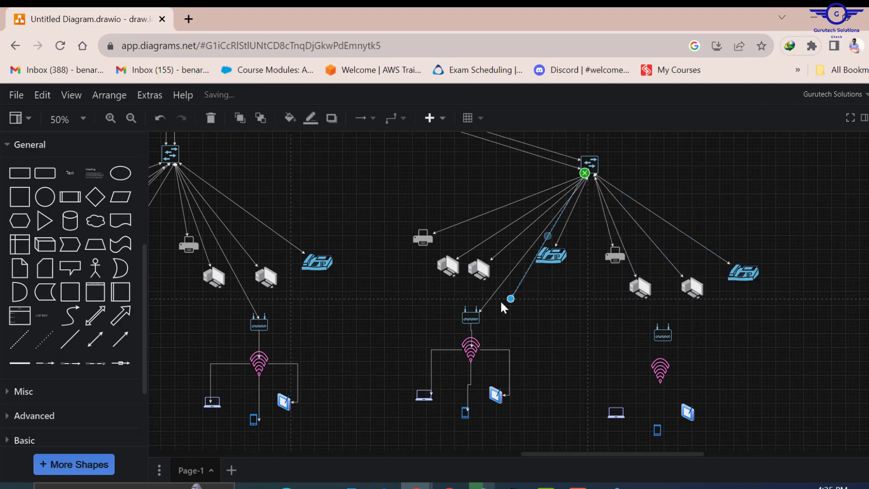
{"action": "left_click_drag", "start_coordinate": [511, 299], "coordinate": [676, 310]}
- Move the right wireless group, attach its router connector, and link its Wi-Fi client devices
{"action": "scroll", "coordinate": [675, 312], "scroll_direction": "down", "scroll_amount": 1}
{"action": "left_click_drag", "start_coordinate": [595, 251], "coordinate": [724, 385]}
{"action": "left_click_drag", "start_coordinate": [663, 315], "coordinate": [686, 291]}
{"action": "left_click_drag", "start_coordinate": [685, 274], "coordinate": [688, 290]}
{"action": "left_click_drag", "start_coordinate": [700, 292], "coordinate": [716, 342]}
{"action": "left_click_drag", "start_coordinate": [672, 293], "coordinate": [632, 343]}
{"action": "left_click_drag", "start_coordinate": [685, 309], "coordinate": [680, 358]}
{"action": "left_click", "coordinate": [676, 284]}
{"action": "scroll", "coordinate": [676, 284], "scroll_direction": "up", "scroll_amount": 3}
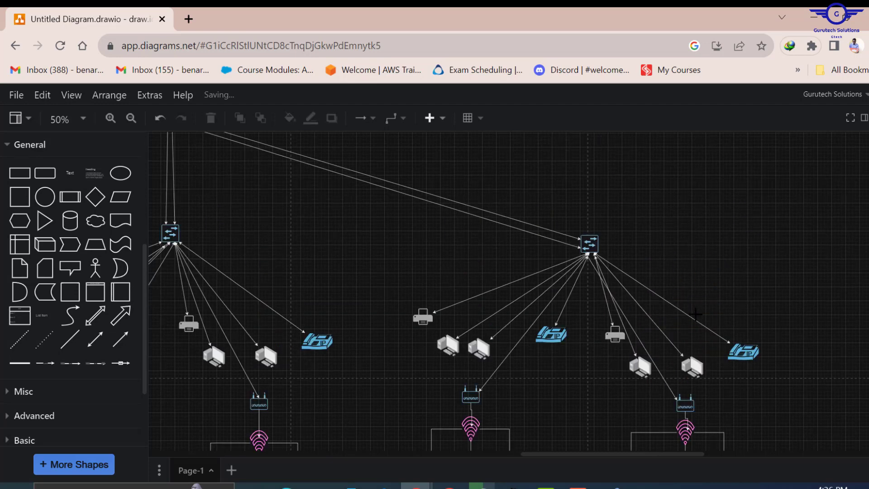
{"action": "scroll", "coordinate": [695, 308], "scroll_direction": "down", "scroll_amount": 3}
{"action": "scroll", "coordinate": [702, 312], "scroll_direction": "down", "scroll_amount": 5}
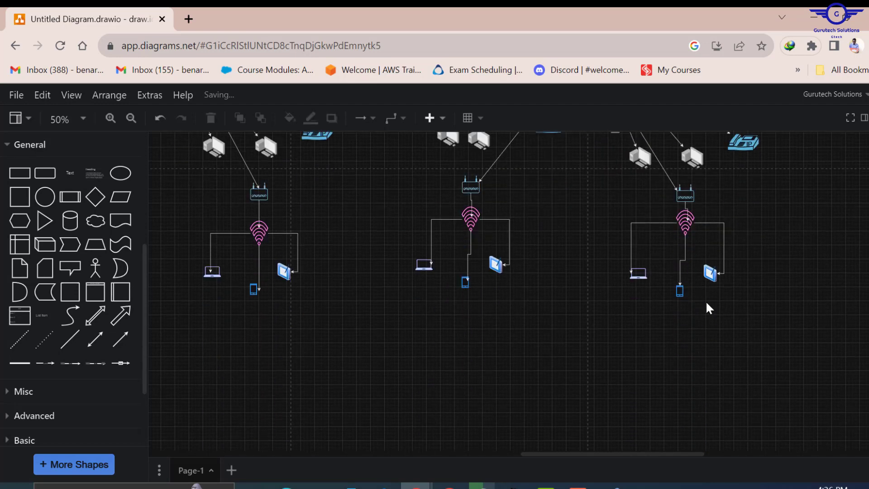
{"action": "scroll", "coordinate": [707, 306], "scroll_direction": "up", "scroll_amount": 5}
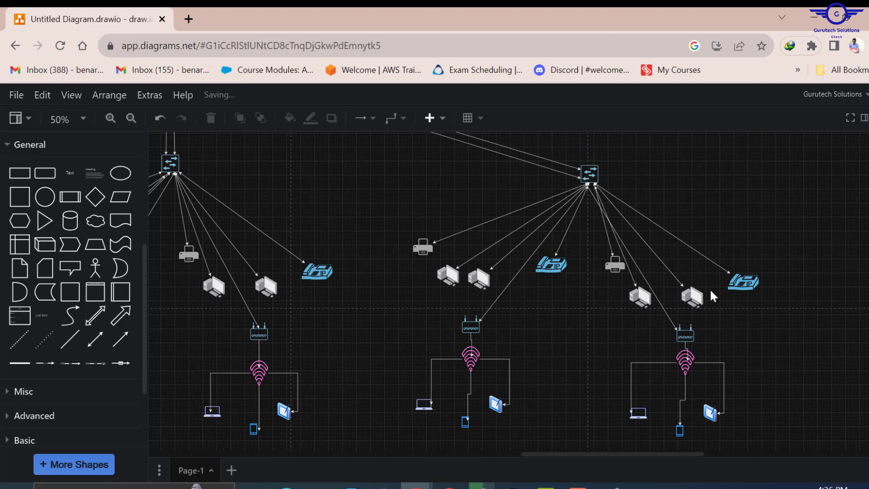
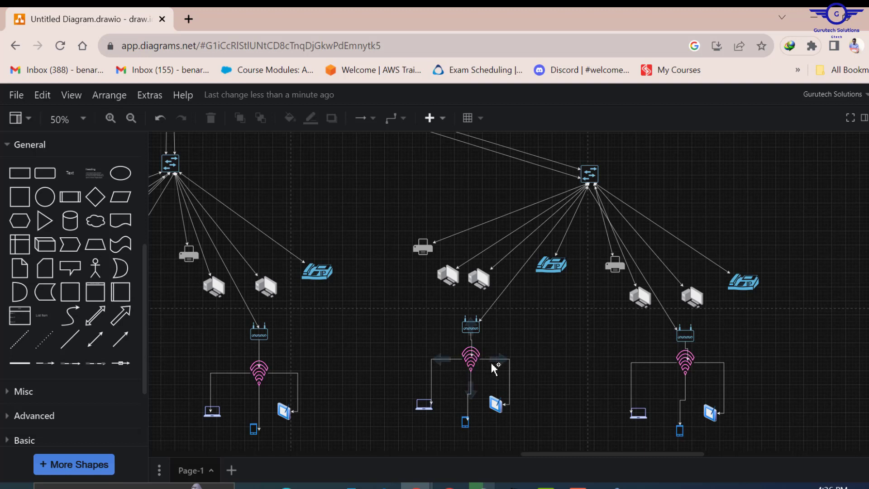
- Select the middle laptop, phone and tablet cluster, then bring up the Packet Tracer reference design
{"action": "left_click_drag", "start_coordinate": [357, 376], "coordinate": [545, 441]}
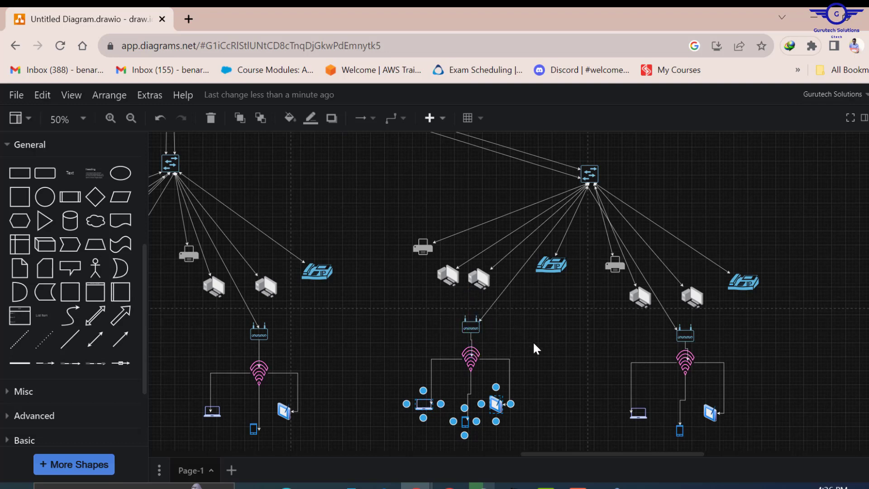
{"action": "scroll", "coordinate": [514, 349], "scroll_direction": "up", "scroll_amount": 3}
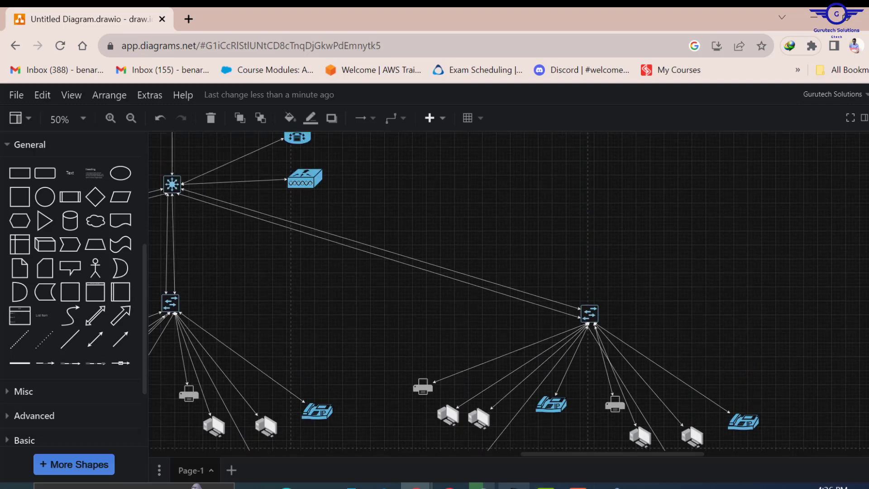
{"action": "left_click", "coordinate": [513, 486]}
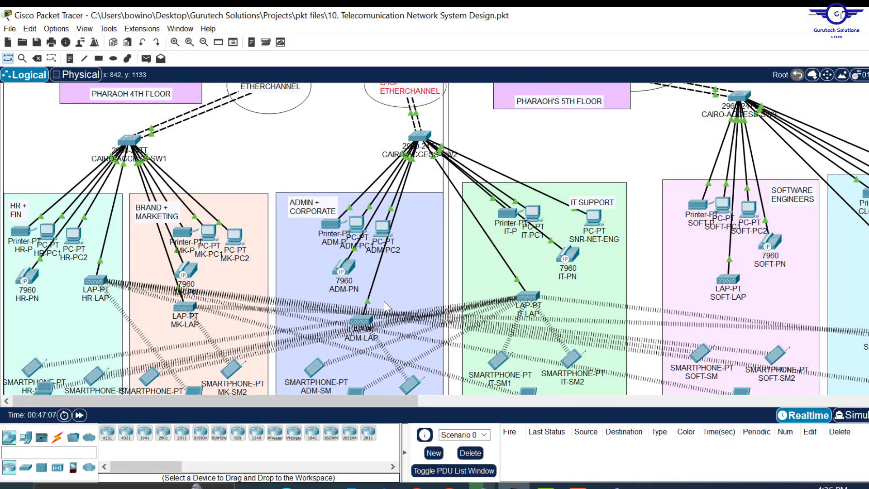
- Review the DMZ servers, 5506-X firewall, SEACOM ISP and Azure cloud, then minimize Packet Tracer
{"action": "scroll", "coordinate": [462, 206], "scroll_direction": "up", "scroll_amount": 3}
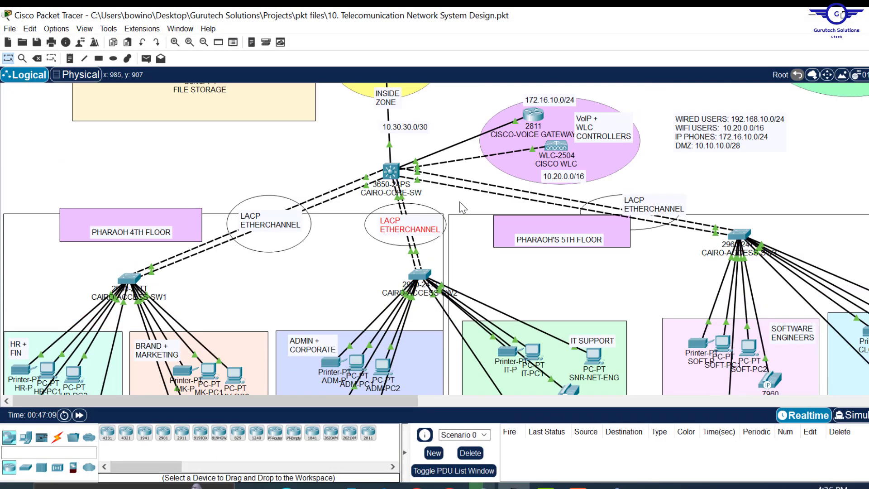
{"action": "scroll", "coordinate": [461, 225], "scroll_direction": "up", "scroll_amount": 4}
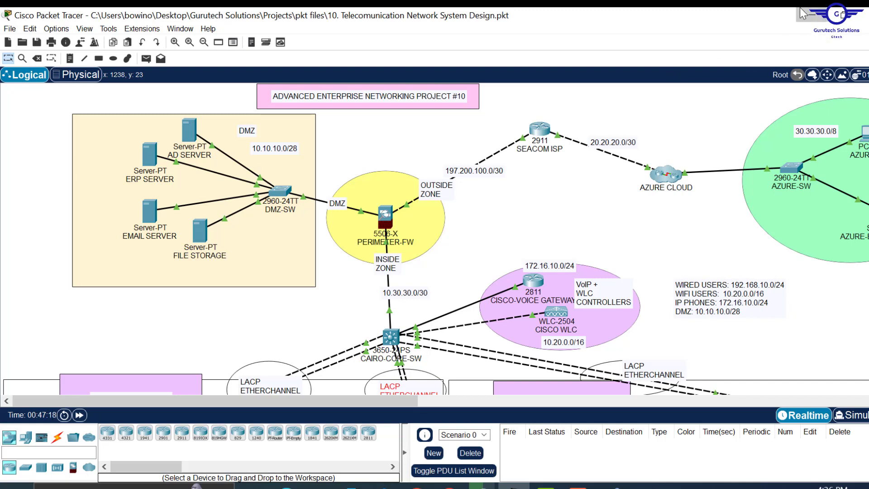
{"action": "left_click", "coordinate": [819, 17]}
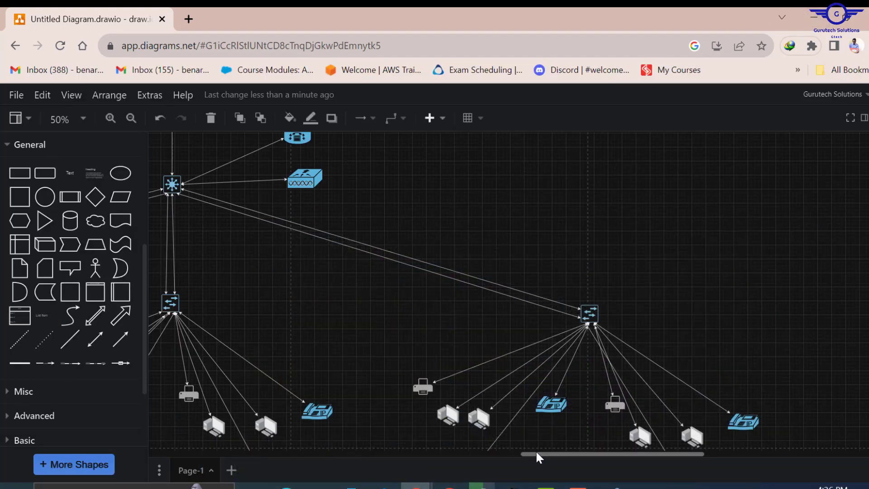
- Place a text box beside the firewall reading PERIMETER FIREWALL
{"action": "left_click_drag", "start_coordinate": [536, 451], "coordinate": [430, 441]}
{"action": "scroll", "coordinate": [508, 291], "scroll_direction": "up", "scroll_amount": 4}
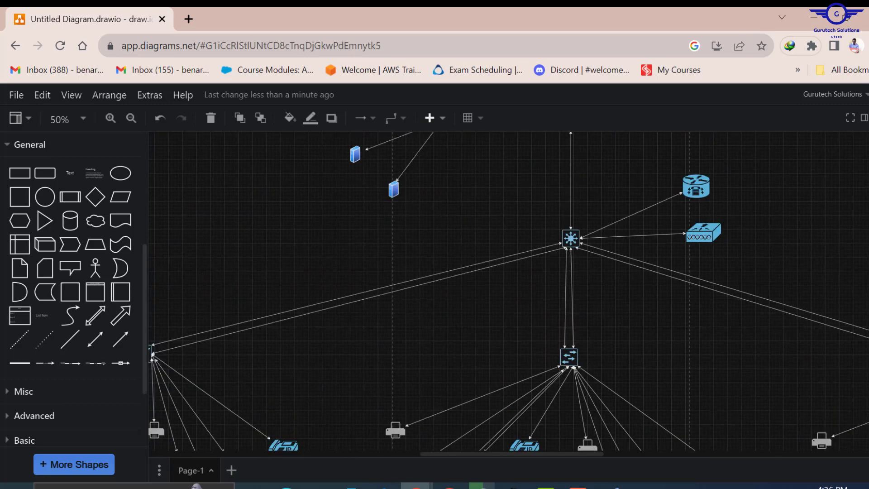
{"action": "mouse_move", "coordinate": [79, 175]}
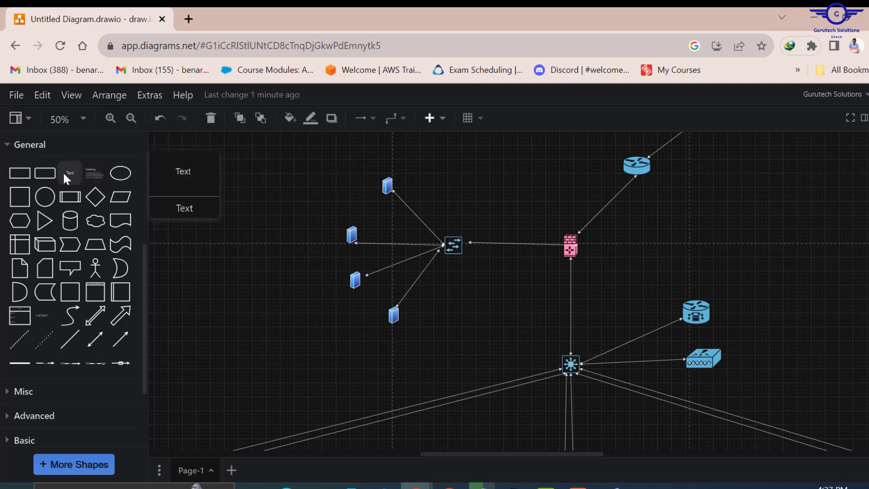
{"action": "left_click_drag", "start_coordinate": [64, 173], "coordinate": [592, 262]}
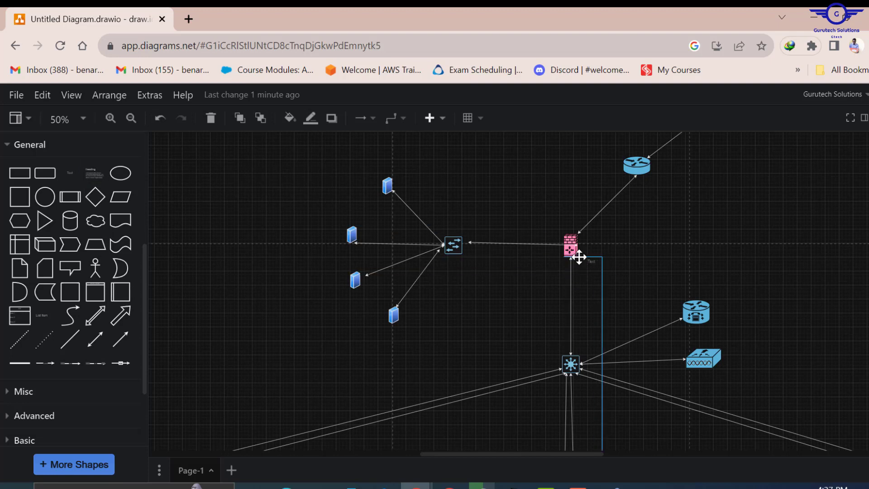
{"action": "double_click", "coordinate": [592, 262]}
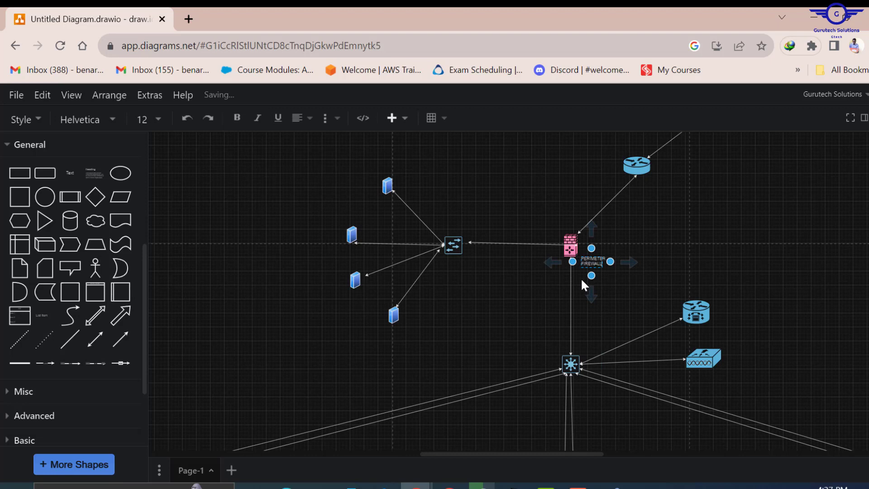
{"action": "left_click", "coordinate": [767, 247]}
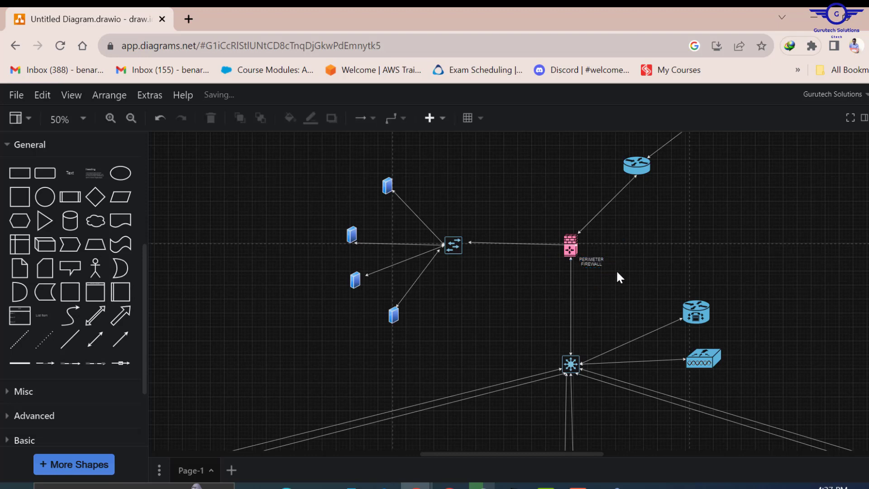
- Undo the stray loop connector and move the label up beside the firewall icon
{"action": "left_click", "coordinate": [592, 261]}
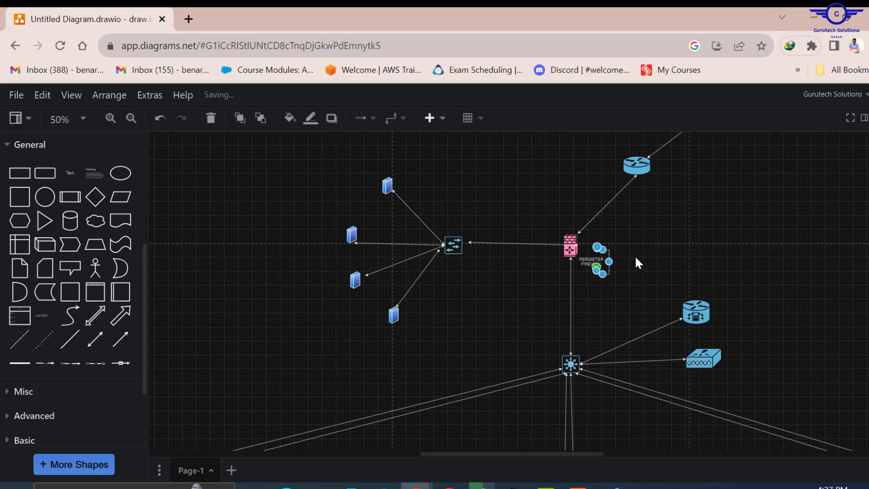
{"action": "key", "text": "ctrl+z"}
{"action": "left_click", "coordinate": [592, 261]}
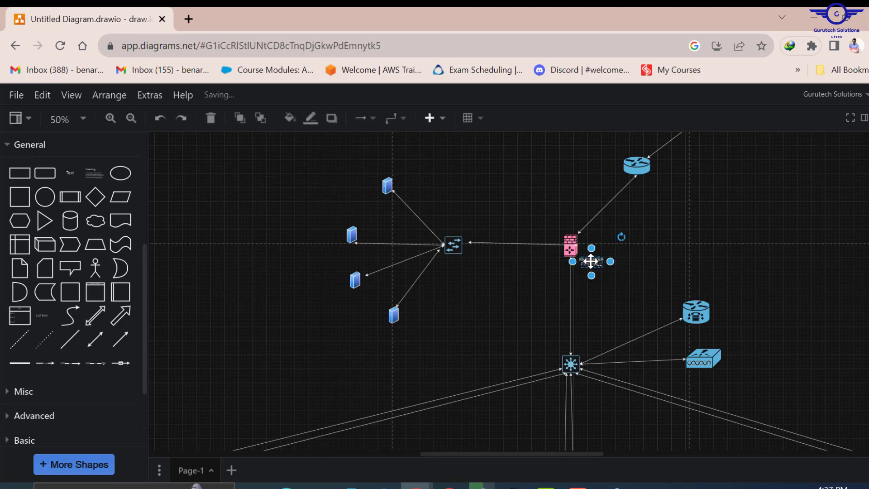
{"action": "left_click_drag", "start_coordinate": [591, 261], "coordinate": [595, 247]}
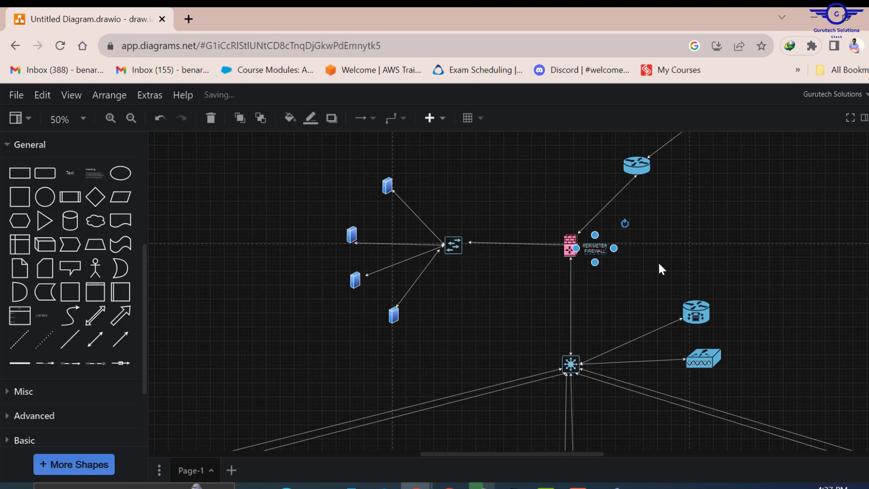
{"action": "left_click", "coordinate": [709, 271]}
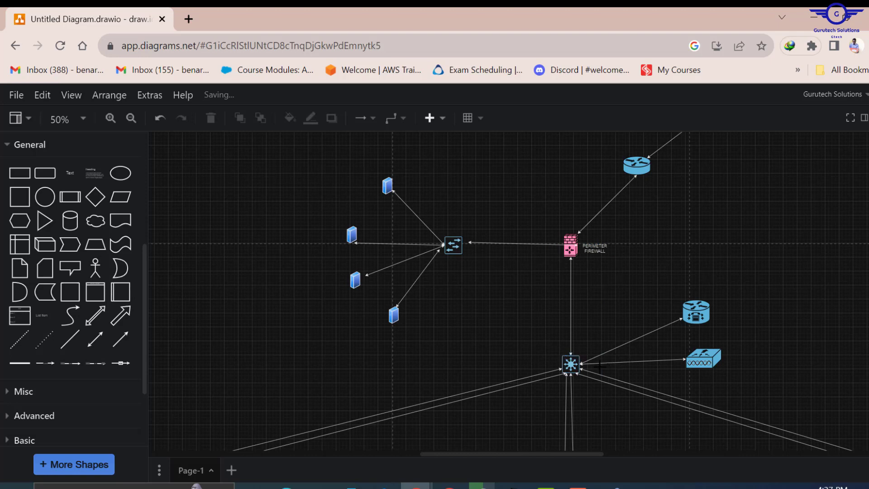
{"action": "scroll", "coordinate": [616, 314], "scroll_direction": "up", "scroll_amount": 5}
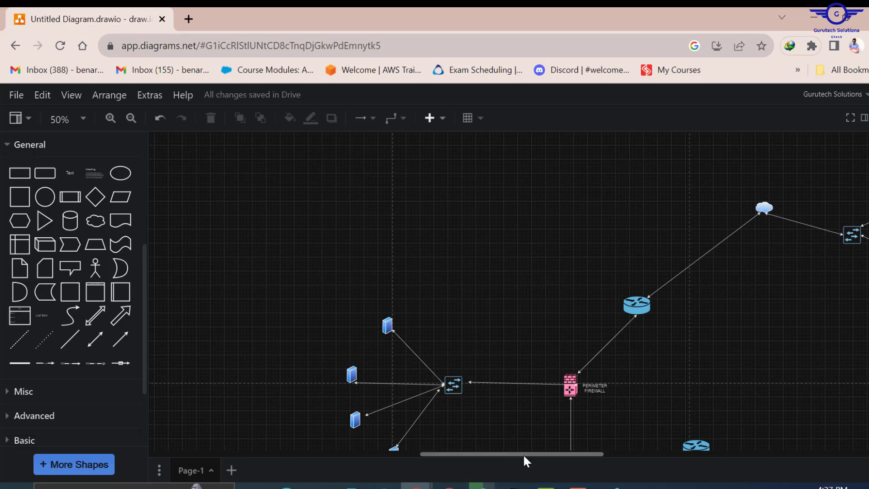
- Position the CAIRO CORE SWITCH label beside the switch and the PC labels under their computers
{"action": "left_click_drag", "start_coordinate": [523, 455], "coordinate": [559, 453]}
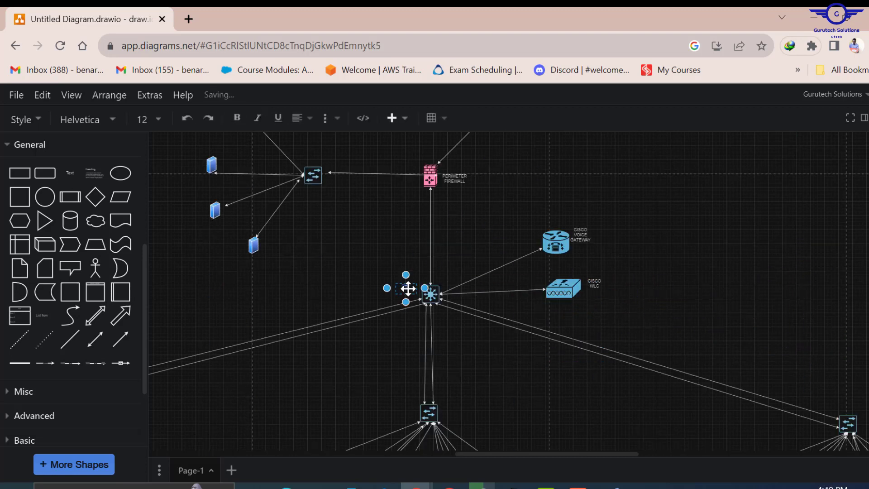
{"action": "left_click_drag", "start_coordinate": [406, 148], "coordinate": [454, 257]}
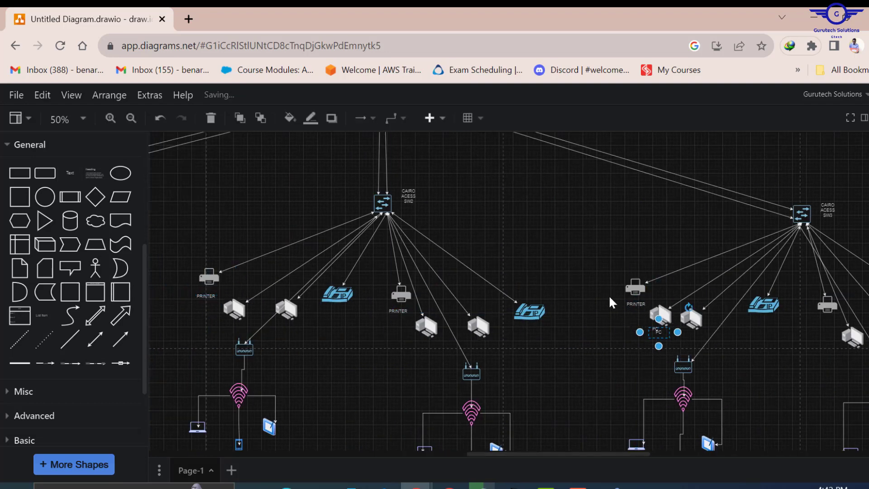
{"action": "scroll", "coordinate": [571, 323], "scroll_direction": "right", "scroll_amount": 5}
{"action": "left_click", "coordinate": [450, 331]}
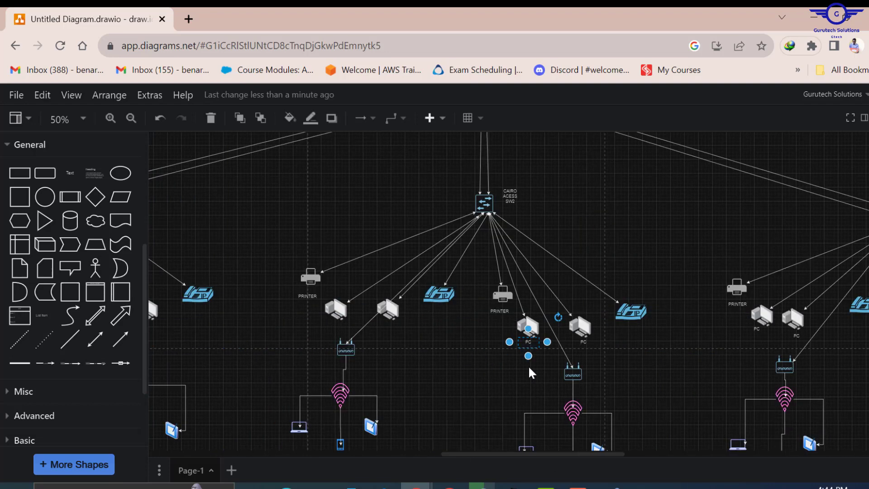
{"action": "left_click_drag", "start_coordinate": [524, 322], "coordinate": [277, 304]}
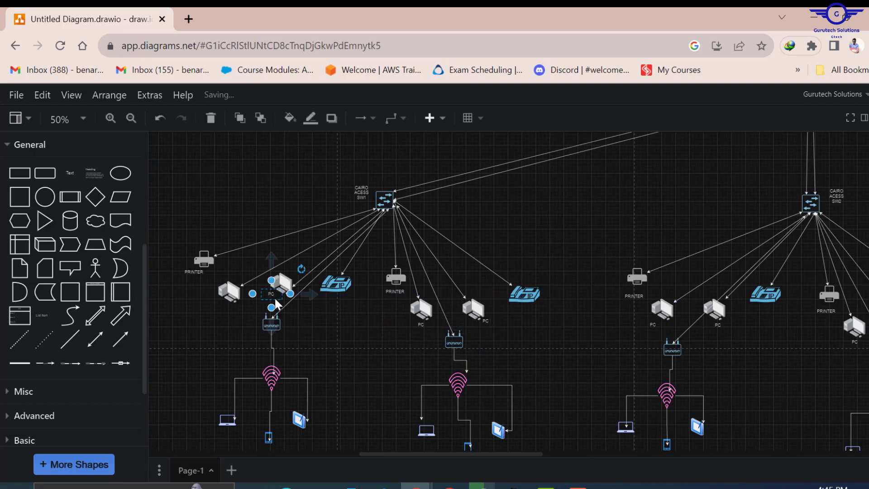
{"action": "left_click", "coordinate": [586, 351]}
{"action": "left_click_drag", "start_coordinate": [586, 352], "coordinate": [346, 303]}
- Add copies of the IP PHONE label beside the other IP phones
{"action": "key", "text": "ctrl+v"}
{"action": "scroll", "coordinate": [504, 365], "scroll_direction": "right", "scroll_amount": 8}
{"action": "key", "text": "ctrl+v"}
{"action": "left_click_drag", "start_coordinate": [504, 365], "coordinate": [823, 328]}
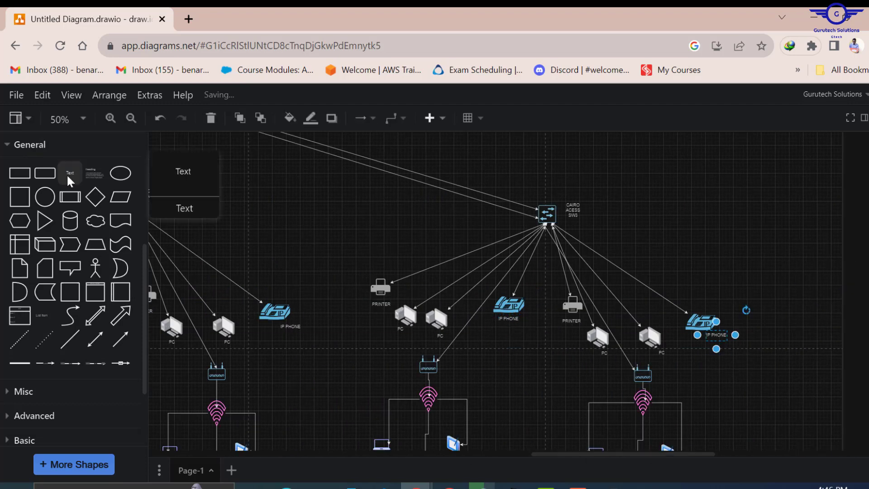
- Place ACCESS POINT label copies beside each access point
{"action": "key", "text": "ctrl+v"}
{"action": "left_click_drag", "start_coordinate": [669, 374], "coordinate": [438, 376]}
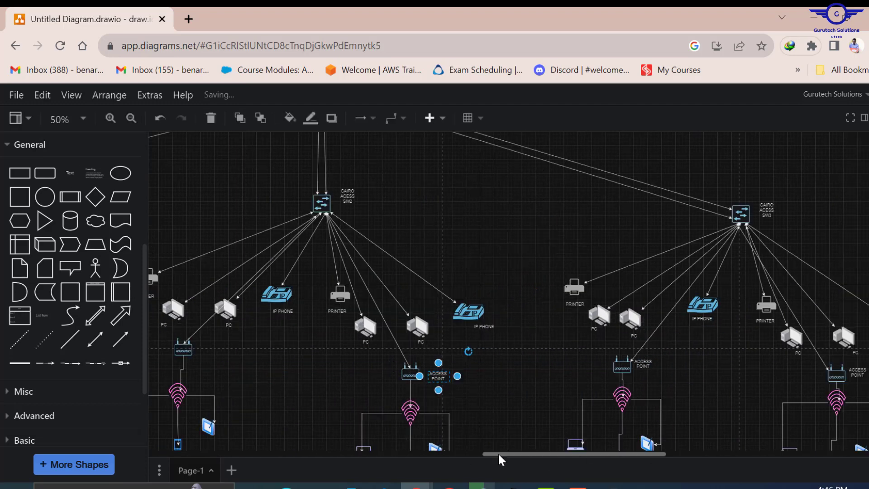
{"action": "left_click_drag", "start_coordinate": [501, 455], "coordinate": [458, 455]}
{"action": "key", "text": "ctrl+v"}
{"action": "left_click_drag", "start_coordinate": [612, 378], "coordinate": [378, 346]}
{"action": "left_click_drag", "start_coordinate": [528, 454], "coordinate": [452, 454]}
- Add a WIFI SIGNAL label beside the first Wi-Fi icon
{"action": "key", "text": "ctrl+v"}
{"action": "left_click_drag", "start_coordinate": [680, 347], "coordinate": [460, 346]}
{"action": "left_click", "coordinate": [70, 173]}
{"action": "type", "text": "WIFI SIGNAL"}
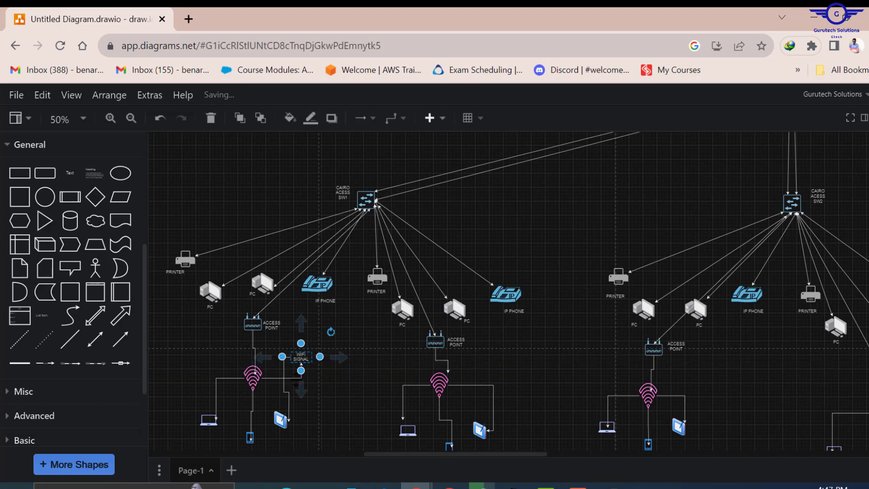
{"action": "key", "text": "ctrl+z"}
{"action": "left_click_drag", "start_coordinate": [268, 365], "coordinate": [473, 381]}
- Copy the WIFI SIGNAL label beside each of the other Wi-Fi icons
{"action": "key", "text": "ctrl+c"}
{"action": "key", "text": "ctrl+v"}
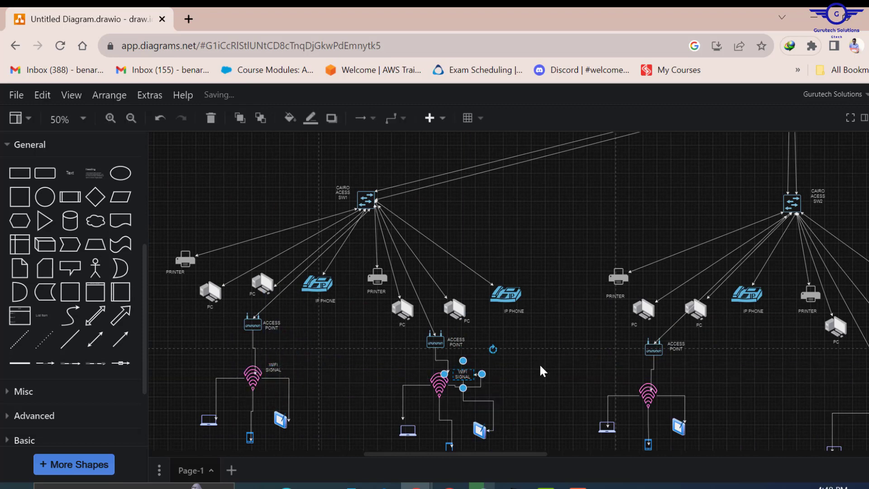
{"action": "key", "text": "ctrl+z"}
{"action": "left_click_drag", "start_coordinate": [287, 375], "coordinate": [426, 380]}
{"action": "key", "text": "ctrl+v"}
{"action": "left_click_drag", "start_coordinate": [456, 454], "coordinate": [539, 454]}
{"action": "left_click_drag", "start_coordinate": [344, 392], "coordinate": [793, 392]}
{"action": "key", "text": "ctrl+v"}
{"action": "left_click_drag", "start_coordinate": [543, 454], "coordinate": [622, 454]}
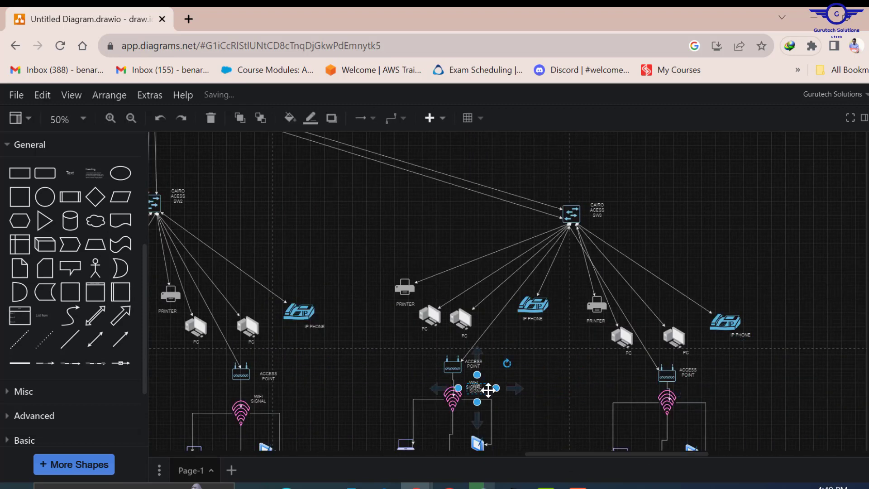
{"action": "left_click_drag", "start_coordinate": [488, 390], "coordinate": [655, 394]}
- Clean up the stray loop connector and nudge nearby labels into line
{"action": "scroll", "coordinate": [673, 361], "scroll_direction": "down", "scroll_amount": 3}
{"action": "left_click", "coordinate": [673, 361]}
{"action": "left_click_drag", "start_coordinate": [447, 323], "coordinate": [447, 309]}
{"action": "left_click_drag", "start_coordinate": [662, 330], "coordinate": [662, 318]}
{"action": "left_click", "coordinate": [815, 373]}
{"action": "mouse_move", "coordinate": [240, 328]}
{"action": "left_mouse_down"}
{"action": "mouse_move", "coordinate": [236, 312]}
{"action": "mouse_move", "coordinate": [235, 325]}
{"action": "left_mouse_up"}
{"action": "right_click", "coordinate": [244, 327]}
- Create LAPTOP, SMARTPHONE and TABLET labels under the first cluster's devices
{"action": "type", "text": "LAPTOP"}
{"action": "left_click_drag", "start_coordinate": [70, 173], "coordinate": [488, 326]}
{"action": "key", "text": "ctrl+v"}
{"action": "type", "text": "SMARTPHONETAB"}
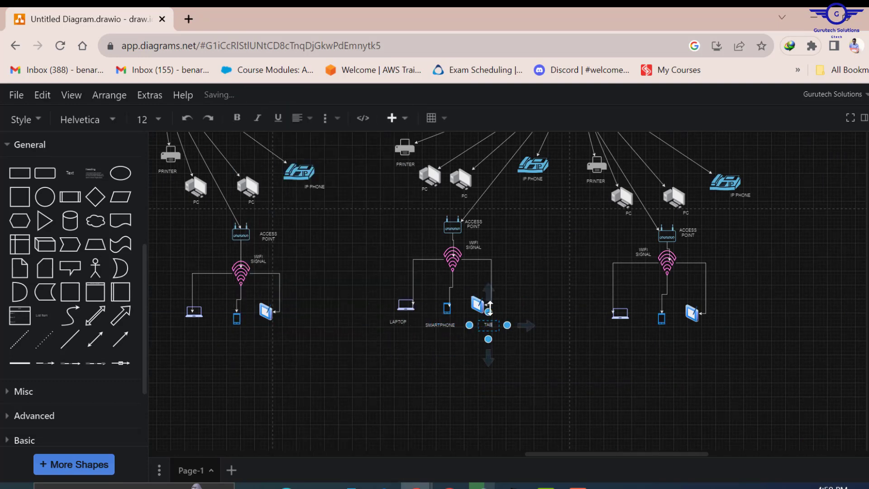
{"action": "type", "text": "LET"}
{"action": "left_click", "coordinate": [538, 351]}
- Paste the three device labels under another wireless cluster
{"action": "key", "text": "ctrl+v"}
{"action": "left_click_drag", "start_coordinate": [400, 324], "coordinate": [617, 326]}
{"action": "left_click_drag", "start_coordinate": [575, 454], "coordinate": [472, 454]}
{"action": "key", "text": "ctrl+v"}
{"action": "left_click_drag", "start_coordinate": [807, 325], "coordinate": [369, 303]}
{"action": "left_click_drag", "start_coordinate": [526, 454], "coordinate": [473, 454]}
- Paste the device labels under the remaining clusters and drag SMARTPHONE into place
{"action": "key", "text": "ctrl+v"}
{"action": "left_click", "coordinate": [425, 311]}
{"action": "left_click_drag", "start_coordinate": [578, 304], "coordinate": [424, 294]}
{"action": "left_click_drag", "start_coordinate": [417, 325], "coordinate": [425, 307]}
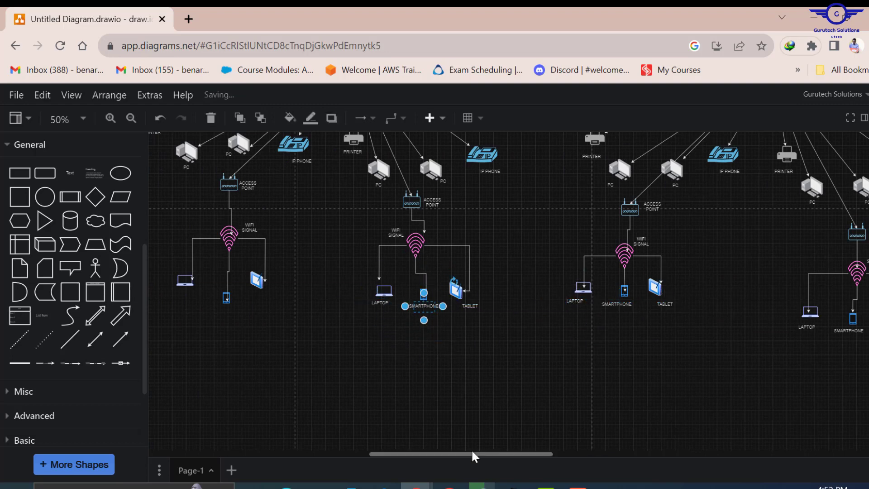
{"action": "left_click_drag", "start_coordinate": [473, 454], "coordinate": [426, 454]}
{"action": "key", "text": "ctrl+v"}
{"action": "left_click_drag", "start_coordinate": [564, 305], "coordinate": [413, 283]}
{"action": "left_click", "coordinate": [409, 301]}
{"action": "left_click_drag", "start_coordinate": [407, 318], "coordinate": [406, 299]}
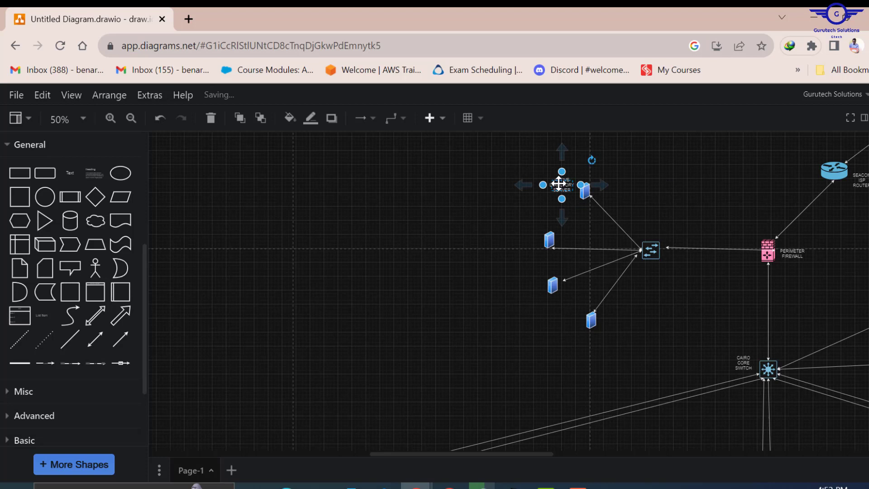
- Label the three DMZ servers ERP SERVER, EMAIL SERVER and FILE SERVER
{"action": "double_click", "coordinate": [527, 236]}
{"action": "type", "text": "E"}
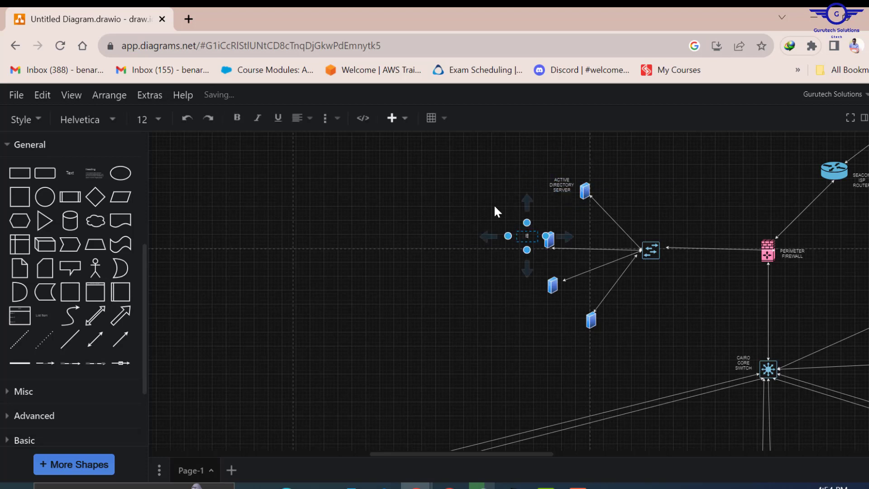
{"action": "type", "text": "RP SERVER"}
{"action": "left_click_drag", "start_coordinate": [528, 235], "coordinate": [572, 331]}
{"action": "double_click", "coordinate": [528, 280]}
{"action": "type", "text": "EMAIL SERVER"}
{"action": "double_click", "coordinate": [574, 328]}
{"action": "type", "text": "FILE SERVER"}
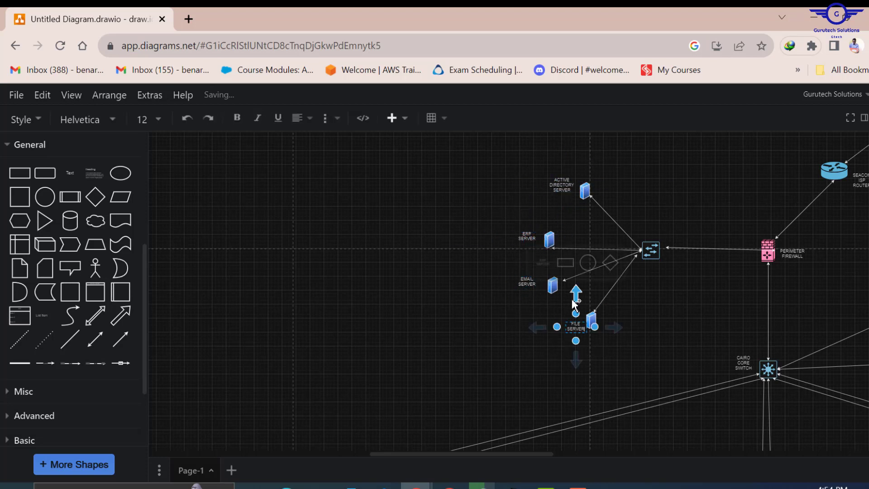
{"action": "left_click", "coordinate": [666, 281]}
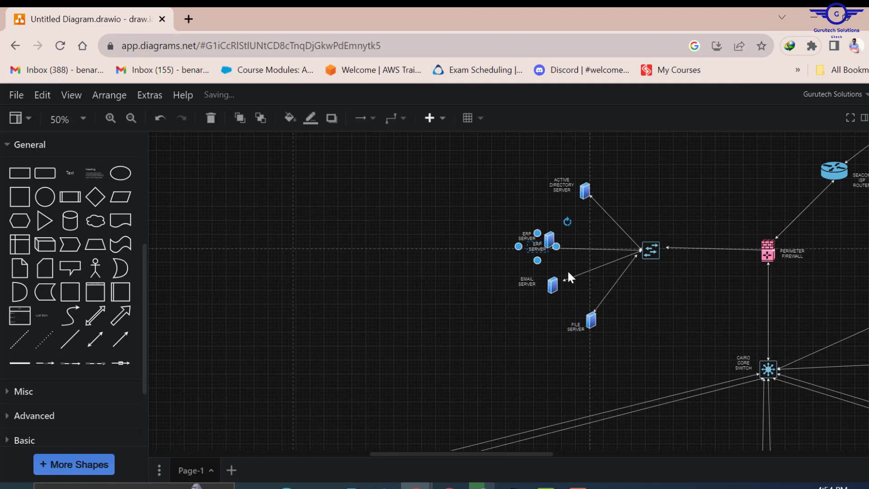
- Move the spare label beside the DMZ switch and retype it as TELCO DMZ SW on two lines
{"action": "left_click", "coordinate": [537, 247]}
{"action": "left_click_drag", "start_coordinate": [537, 247], "coordinate": [657, 271]}
{"action": "double_click", "coordinate": [664, 274]}
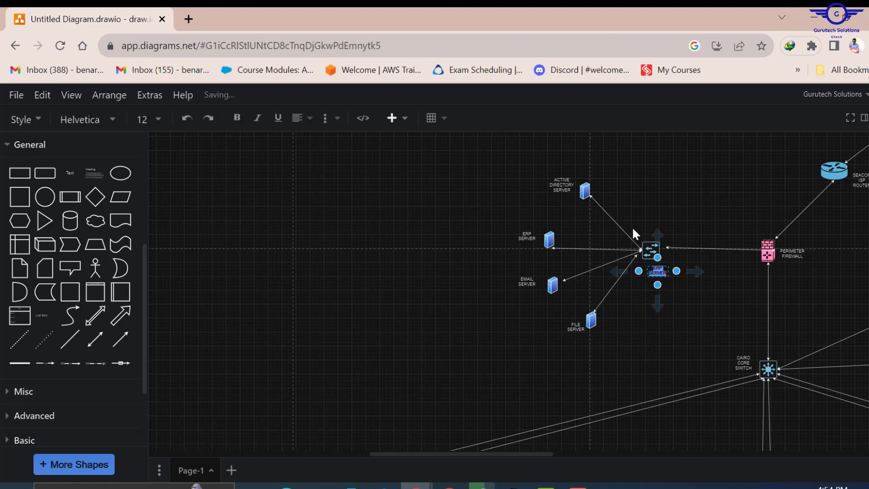
{"action": "type", "text": "TELCO"}
{"action": "key", "text": "Return"}
{"action": "type", "text": "DMZ SW"}
{"action": "left_click", "coordinate": [726, 304]}
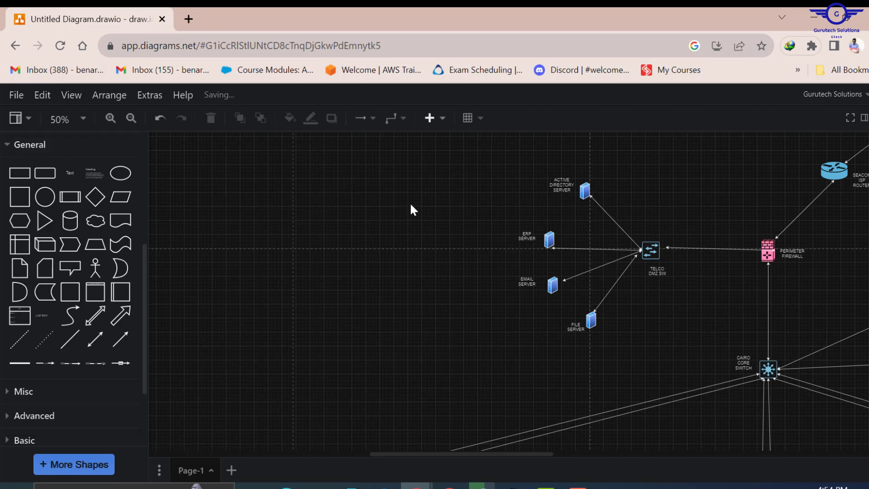
{"action": "scroll", "coordinate": [419, 214], "scroll_direction": "down", "scroll_amount": 4}
{"action": "scroll", "coordinate": [418, 212], "scroll_direction": "up", "scroll_amount": 3}
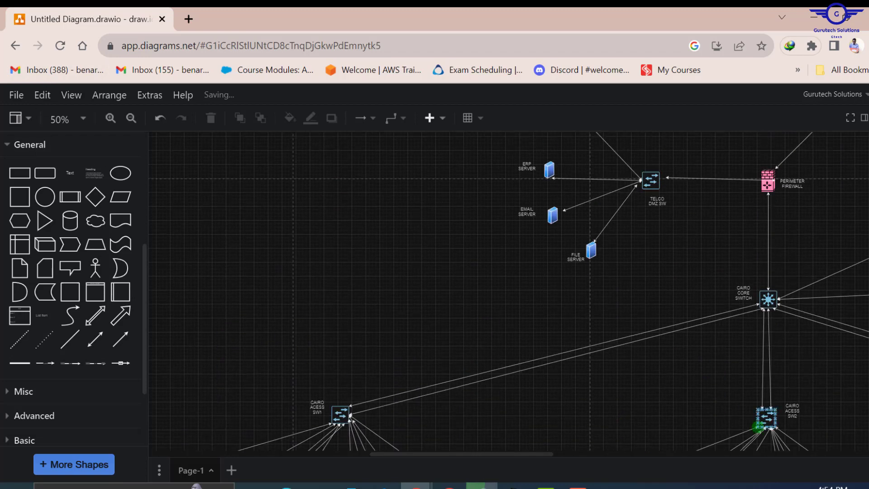
{"action": "left_click_drag", "start_coordinate": [481, 453], "coordinate": [589, 454]}
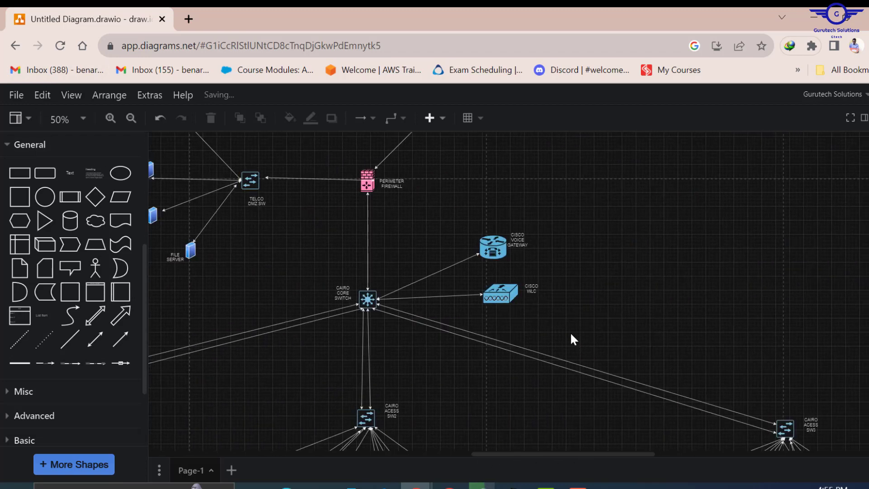
{"action": "scroll", "coordinate": [575, 339], "scroll_direction": "down", "scroll_amount": 3}
{"action": "scroll", "coordinate": [583, 340], "scroll_direction": "up", "scroll_amount": 7}
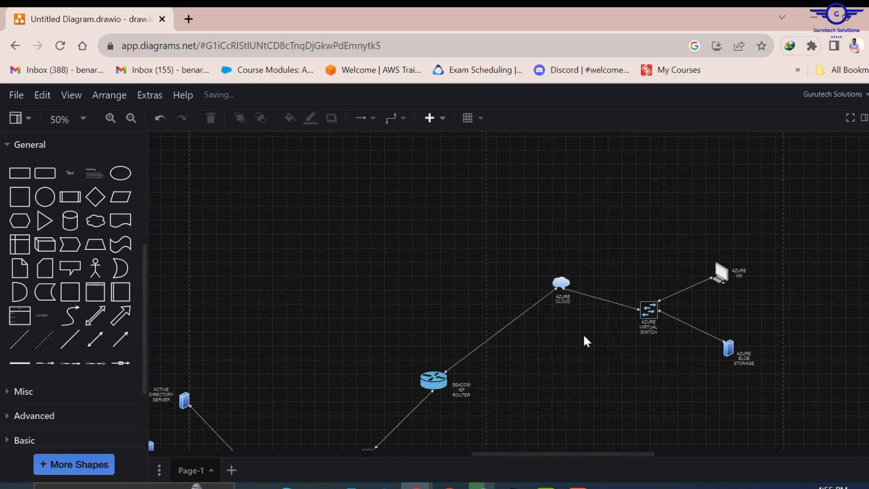
{"action": "scroll", "coordinate": [585, 338], "scroll_direction": "down", "scroll_amount": 6}
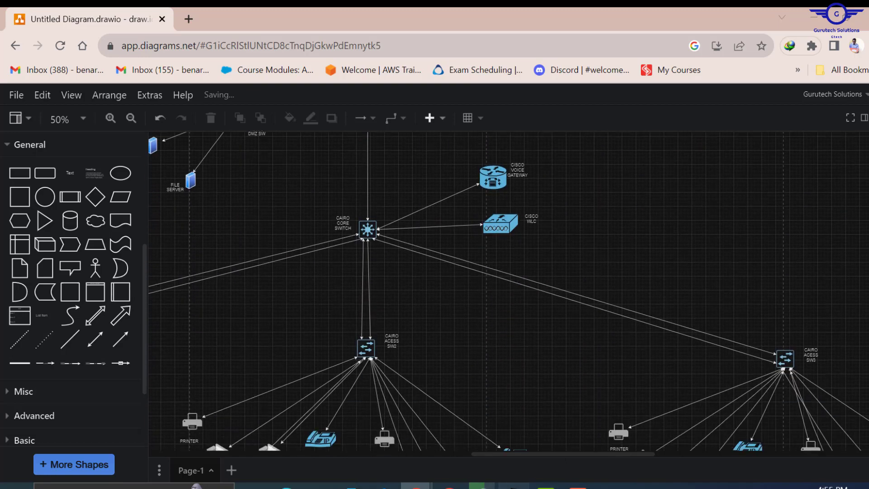
{"action": "left_click", "coordinate": [515, 487]}
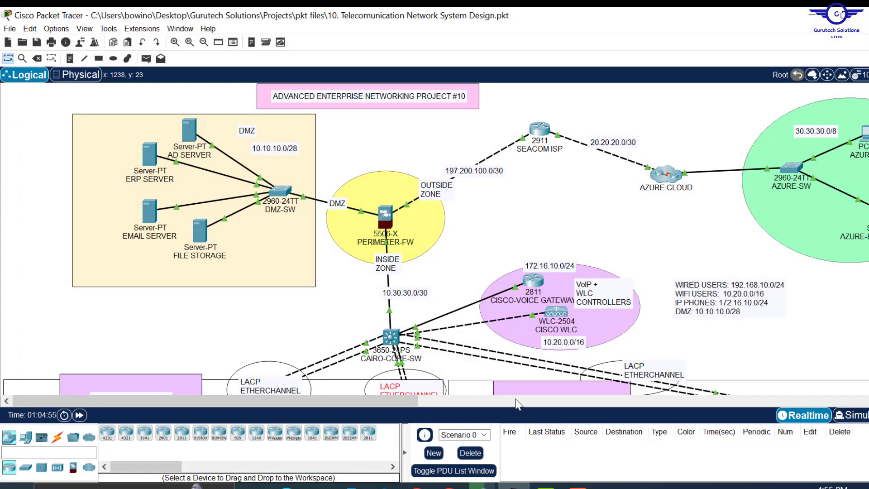
{"action": "left_click", "coordinate": [802, 13]}
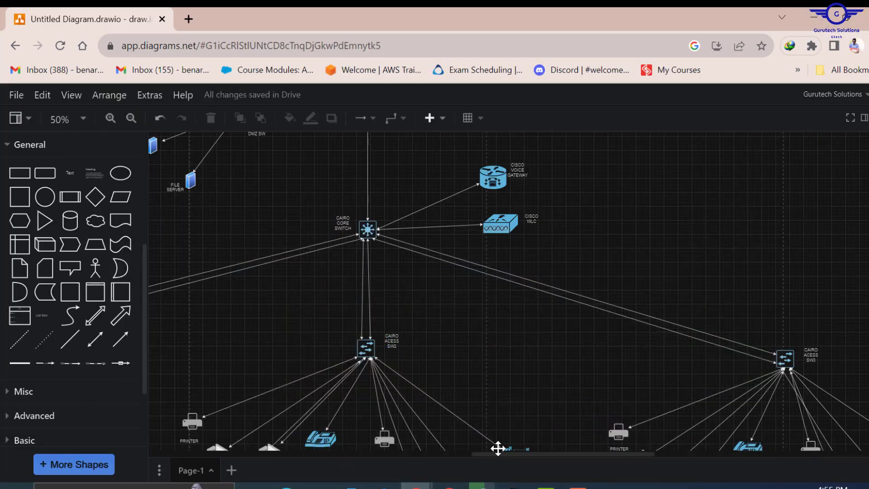
{"action": "left_click_drag", "start_coordinate": [500, 453], "coordinate": [419, 471]}
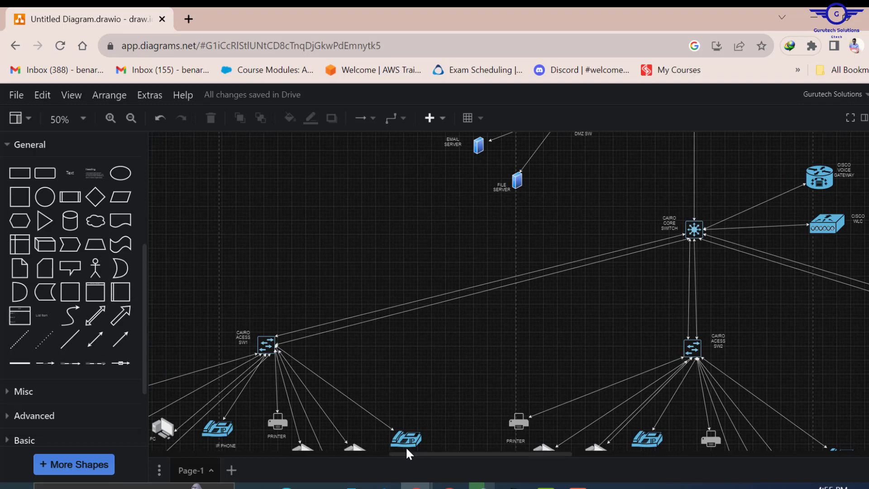
- Zoom out to 25% and add a rectangle to the empty canvas left of the diagram
{"action": "left_click", "coordinate": [81, 119]}
{"action": "left_click", "coordinate": [82, 168]}
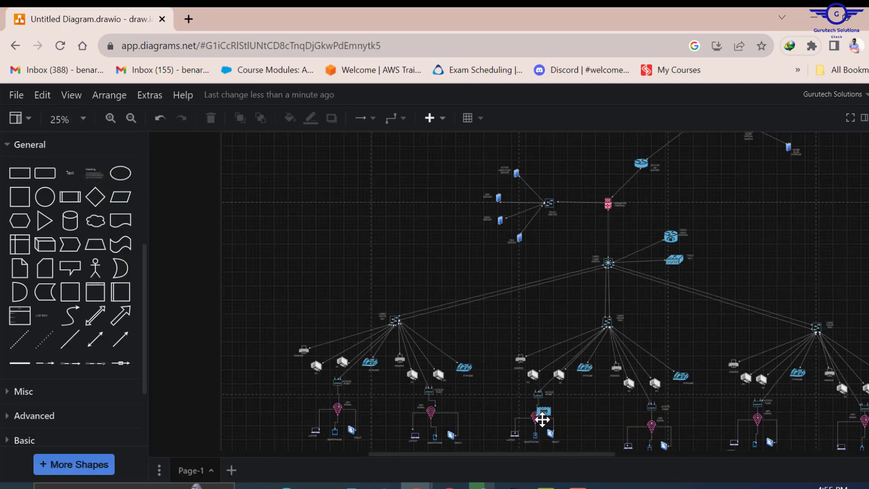
{"action": "scroll", "coordinate": [543, 416], "scroll_direction": "down", "scroll_amount": 3}
{"action": "scroll", "coordinate": [547, 424], "scroll_direction": "up", "scroll_amount": 2}
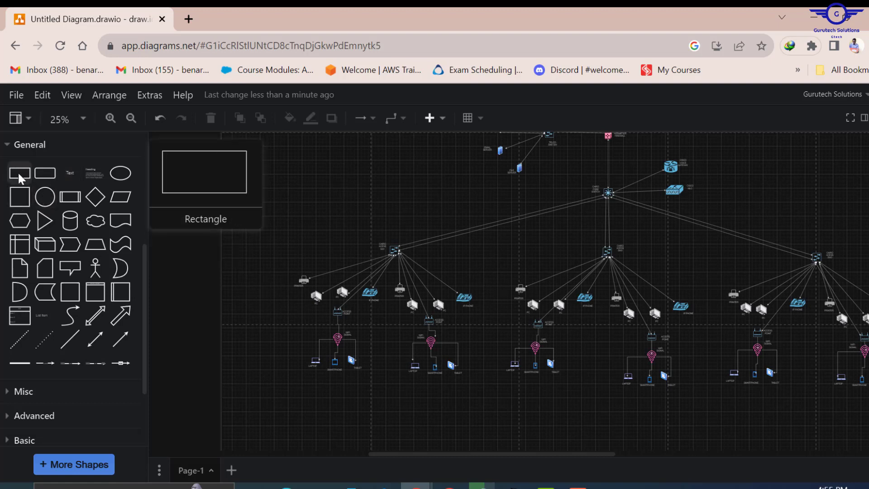
{"action": "left_click_drag", "start_coordinate": [19, 178], "coordinate": [280, 198]}
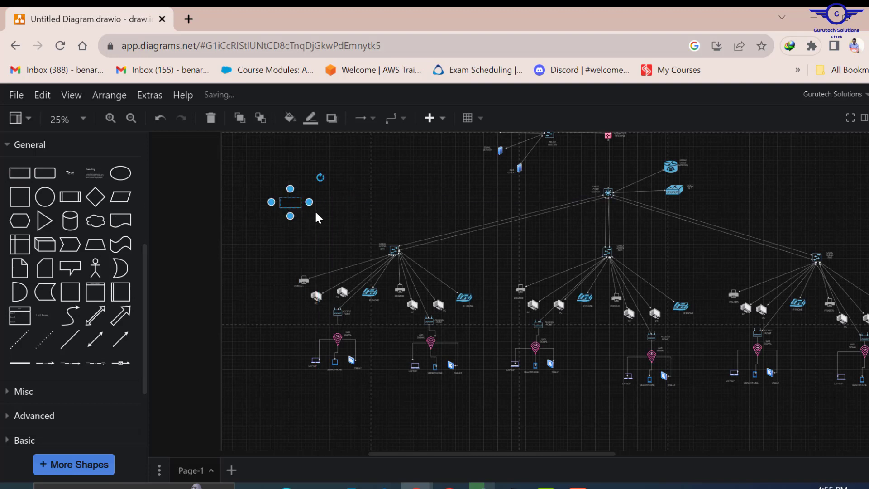
- Resize the rectangle to about 1810 x 1030 around the first branch
{"action": "left_click", "coordinate": [865, 118]}
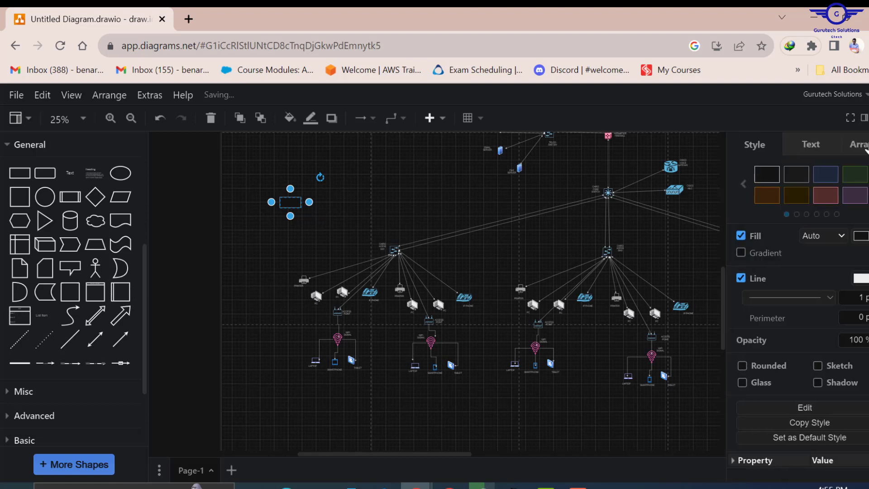
{"action": "left_click", "coordinate": [741, 235]}
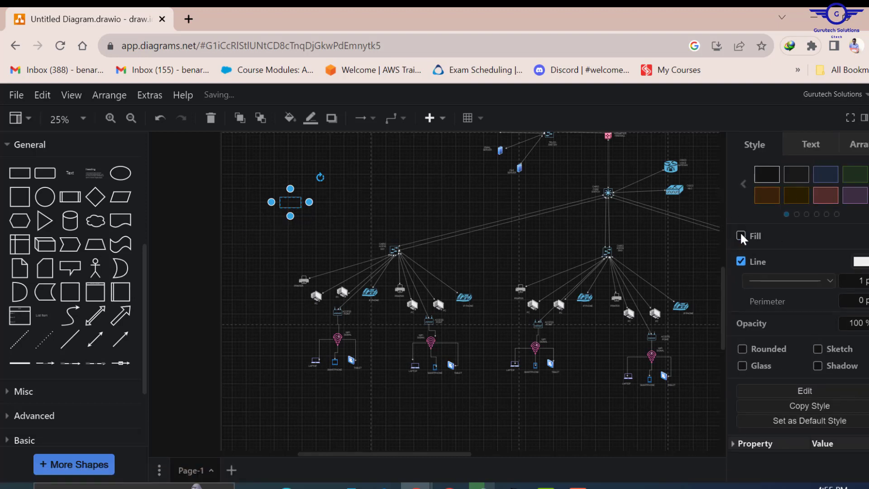
{"action": "left_click", "coordinate": [741, 235]}
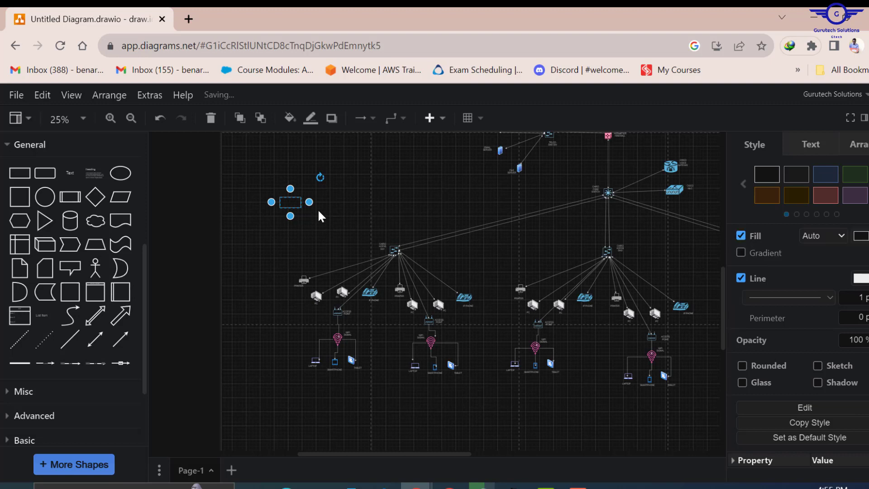
{"action": "left_click_drag", "start_coordinate": [309, 202], "coordinate": [471, 201]}
{"action": "left_click_drag", "start_coordinate": [375, 216], "coordinate": [375, 398]}
{"action": "left_click_drag", "start_coordinate": [471, 297], "coordinate": [596, 337]}
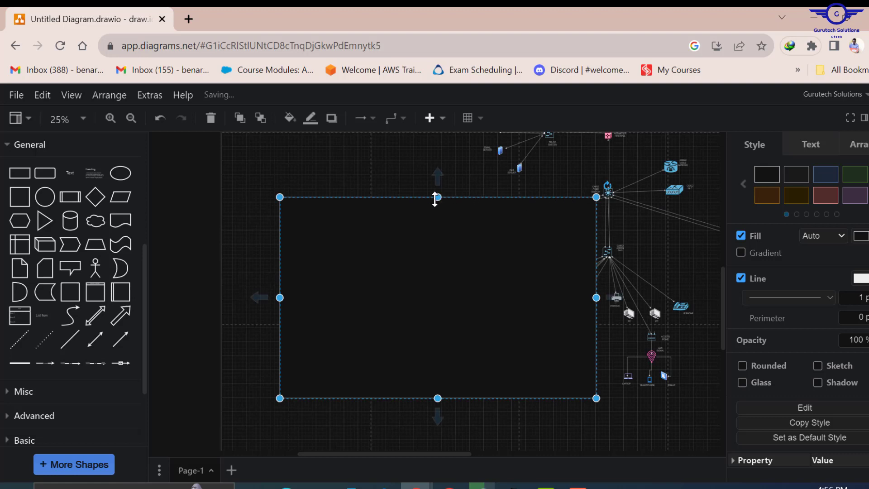
{"action": "left_click_drag", "start_coordinate": [436, 199], "coordinate": [436, 220]}
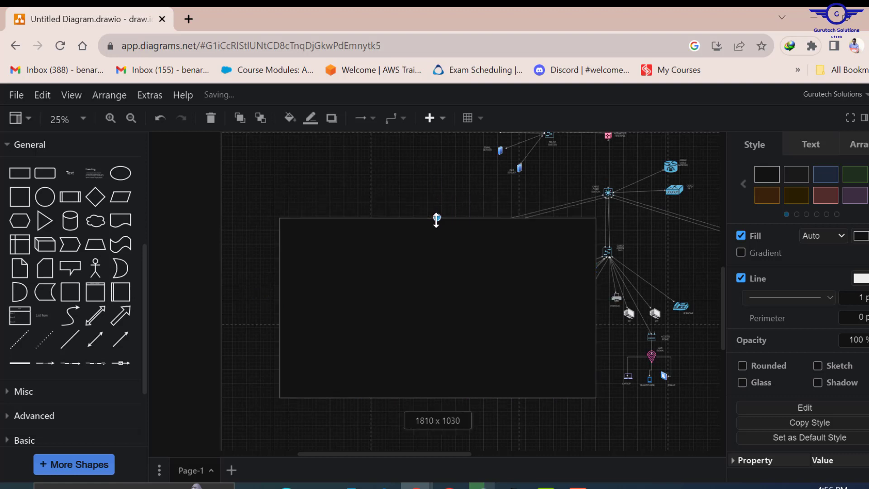
{"action": "left_click_drag", "start_coordinate": [437, 220], "coordinate": [437, 222]}
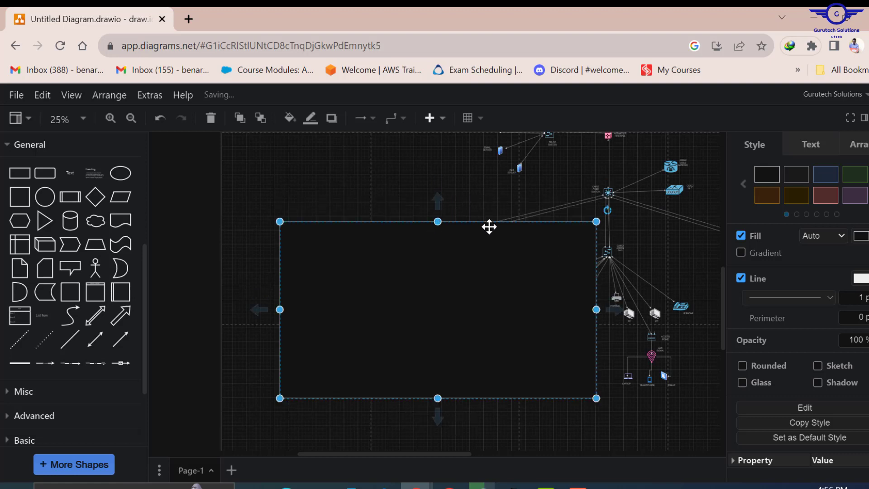
- Remove the rectangle's fill so the diagram shows through
{"action": "left_click", "coordinate": [742, 233]}
{"action": "right_click", "coordinate": [741, 233]}
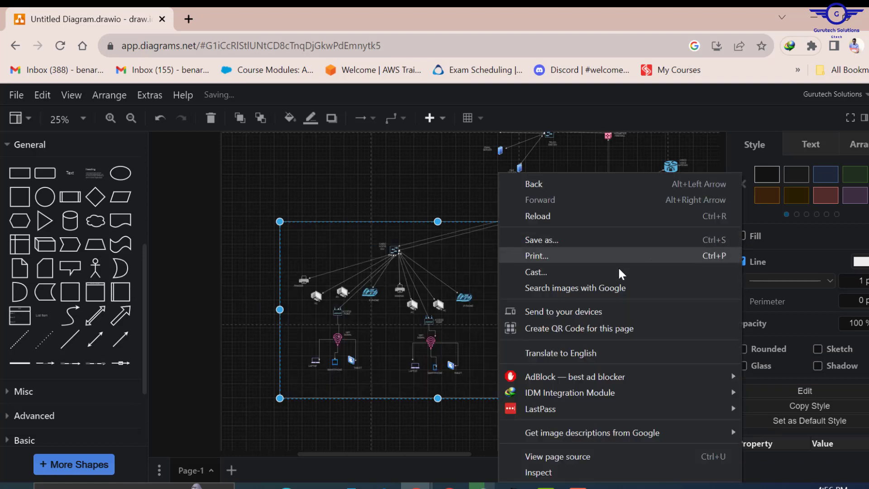
{"action": "left_click", "coordinate": [366, 178]}
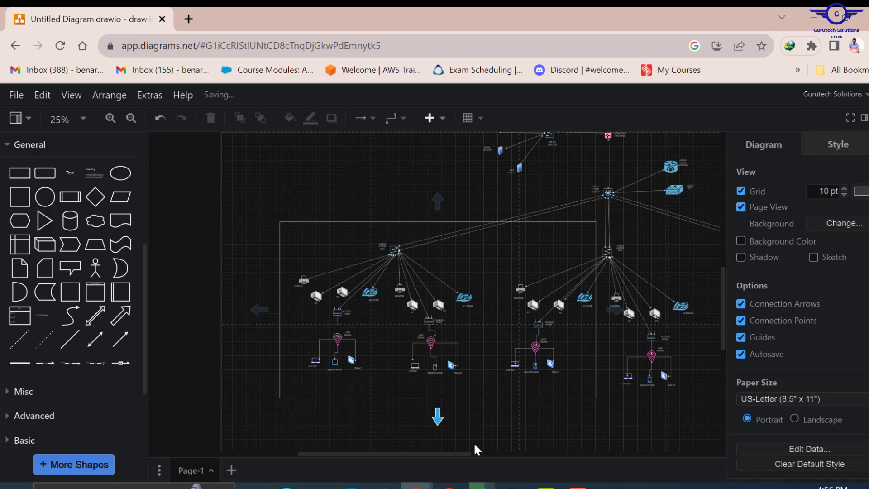
{"action": "left_click_drag", "start_coordinate": [469, 453], "coordinate": [539, 449]}
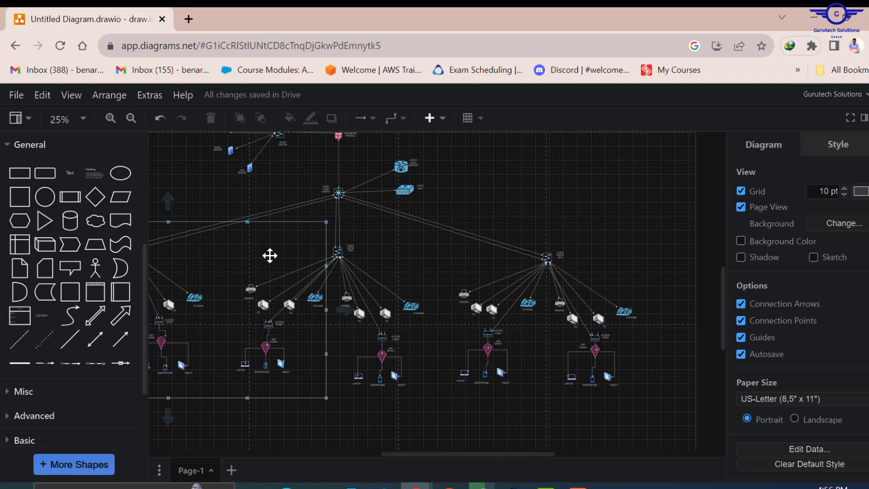
- Move the rectangle copy over the right-hand branches and hide the Format panel
{"action": "left_click", "coordinate": [274, 249]}
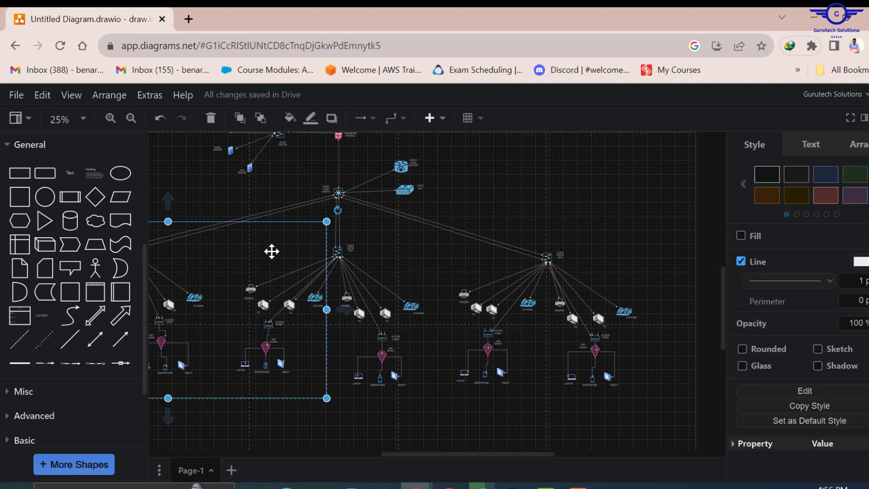
{"action": "scroll", "coordinate": [271, 252], "scroll_direction": "left", "scroll_amount": 3}
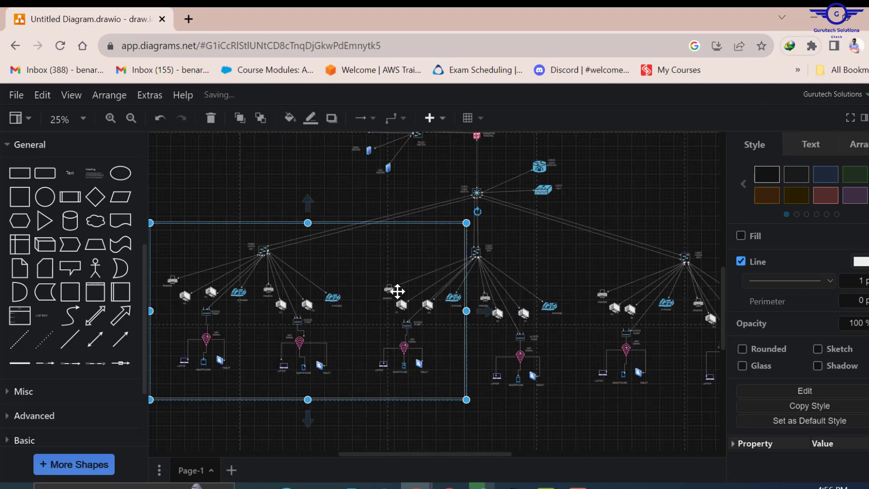
{"action": "left_click_drag", "start_coordinate": [321, 276], "coordinate": [653, 274]}
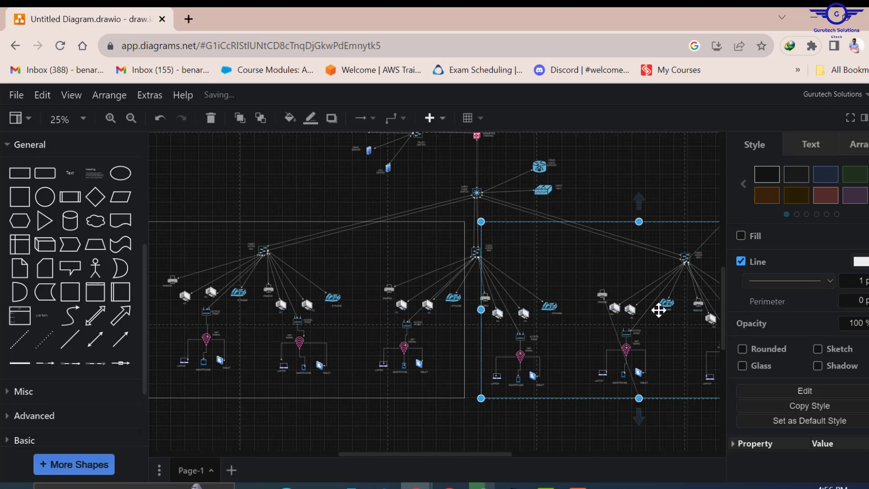
{"action": "left_click", "coordinate": [518, 443]}
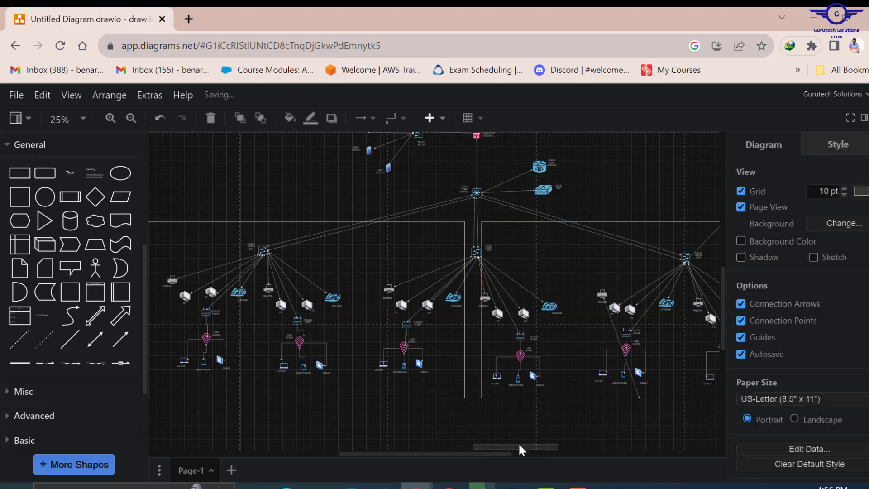
{"action": "left_click_drag", "start_coordinate": [516, 453], "coordinate": [496, 449]}
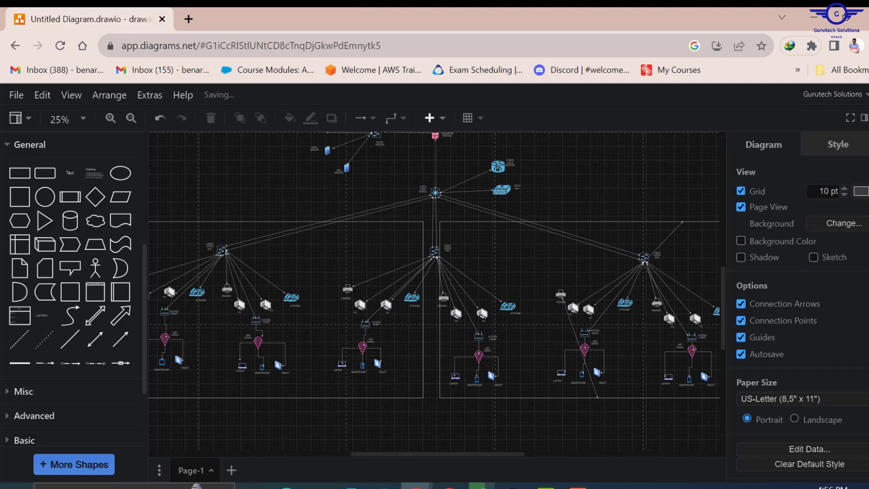
{"action": "left_click", "coordinate": [864, 118]}
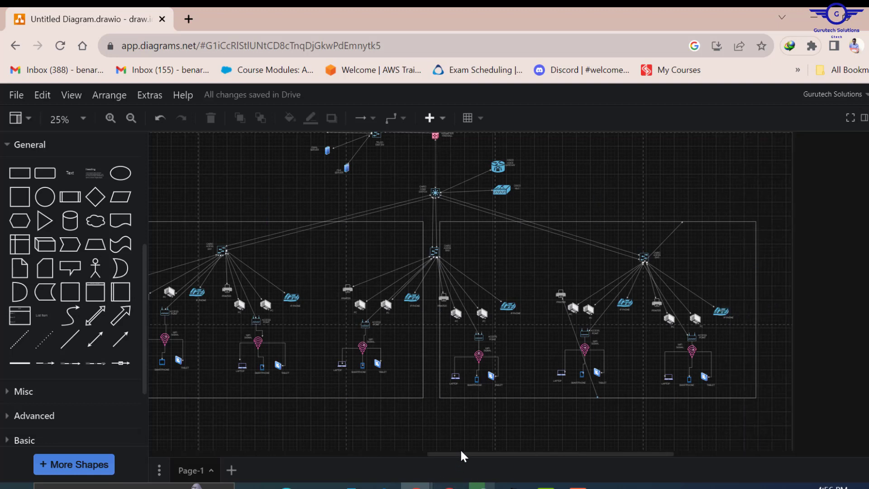
- Add a General rectangle and resize it to frame the first access-switch group
{"action": "left_click_drag", "start_coordinate": [458, 452], "coordinate": [361, 434]}
{"action": "mouse_move", "coordinate": [64, 246]}
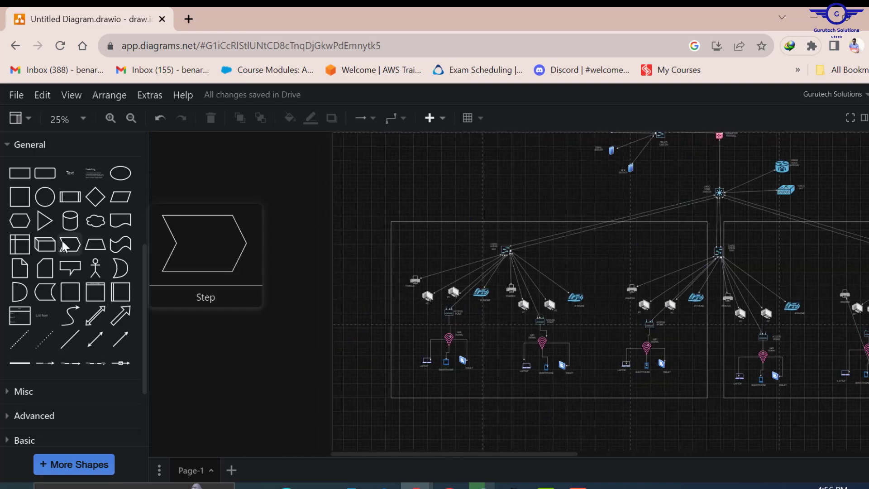
{"action": "mouse_move", "coordinate": [54, 280]}
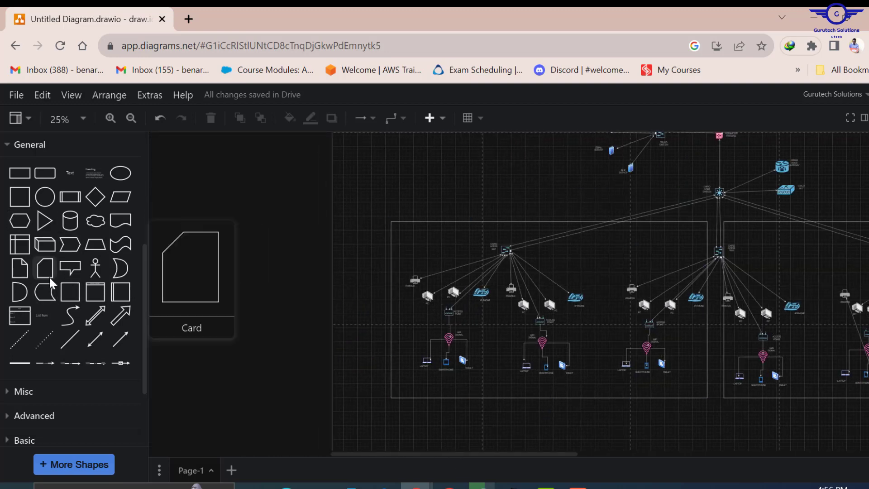
{"action": "mouse_move", "coordinate": [24, 175]}
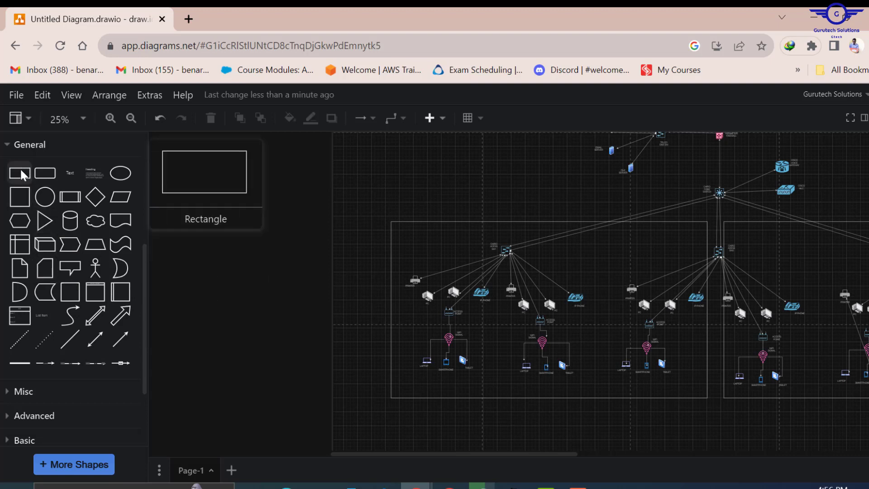
{"action": "mouse_move", "coordinate": [55, 176]}
{"action": "left_click_drag", "start_coordinate": [14, 181], "coordinate": [354, 312]}
{"action": "left_click_drag", "start_coordinate": [374, 257], "coordinate": [483, 262]}
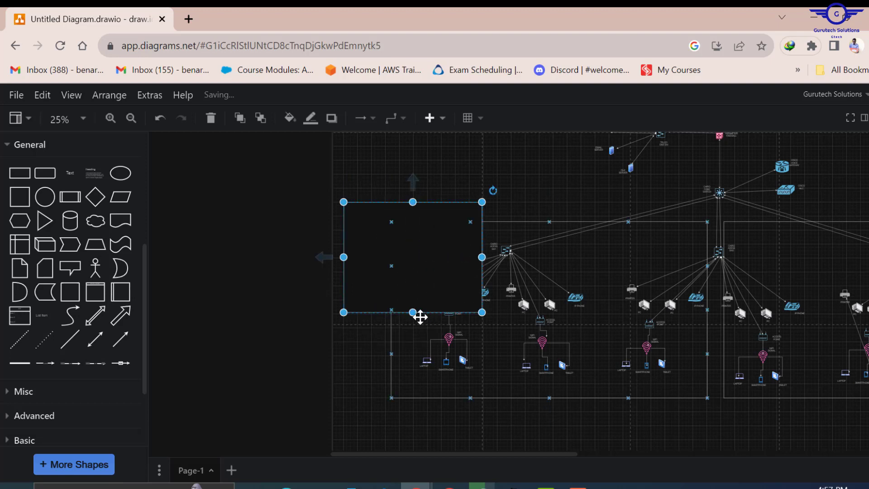
{"action": "left_click_drag", "start_coordinate": [410, 312], "coordinate": [413, 355]}
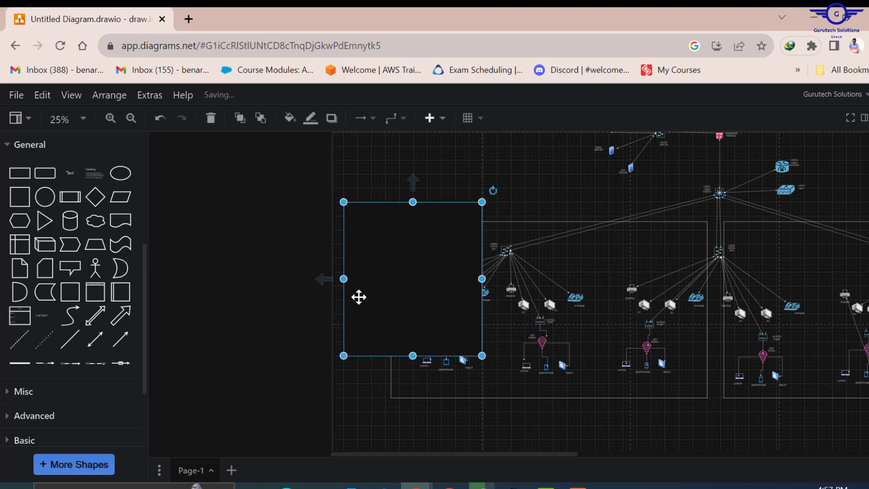
{"action": "left_click_drag", "start_coordinate": [349, 280], "coordinate": [374, 281]}
{"action": "left_click_drag", "start_coordinate": [421, 268], "coordinate": [440, 303]}
{"action": "left_click_drag", "start_coordinate": [450, 241], "coordinate": [451, 260]}
{"action": "left_click_drag", "start_coordinate": [504, 328], "coordinate": [495, 330]}
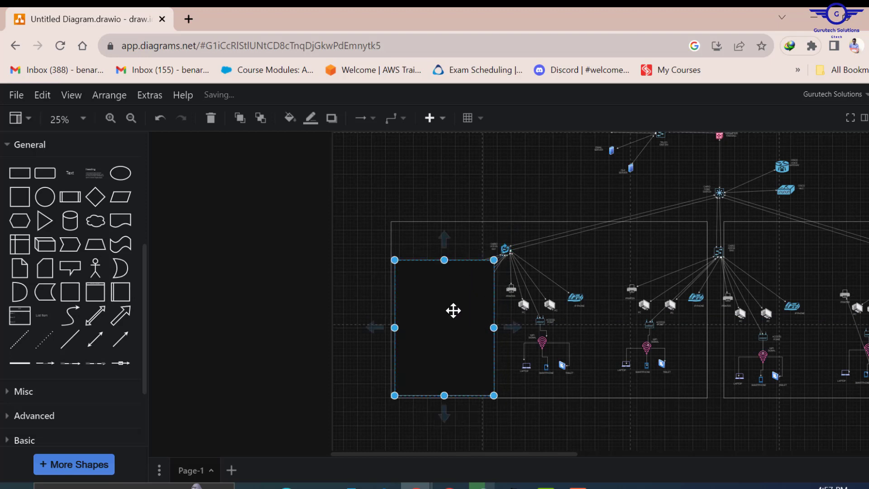
- Duplicate the rectangle beside the original and remove the fill from both
{"action": "key", "text": "ctrl+v"}
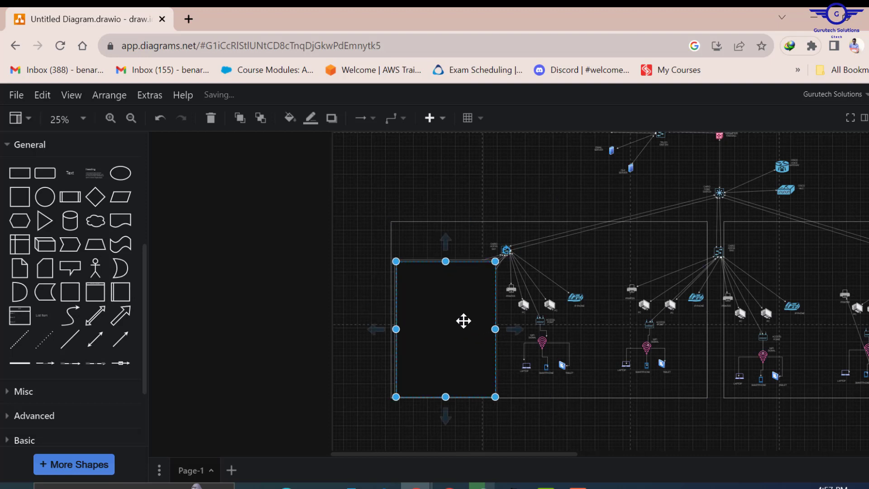
{"action": "left_click_drag", "start_coordinate": [464, 322], "coordinate": [571, 318]}
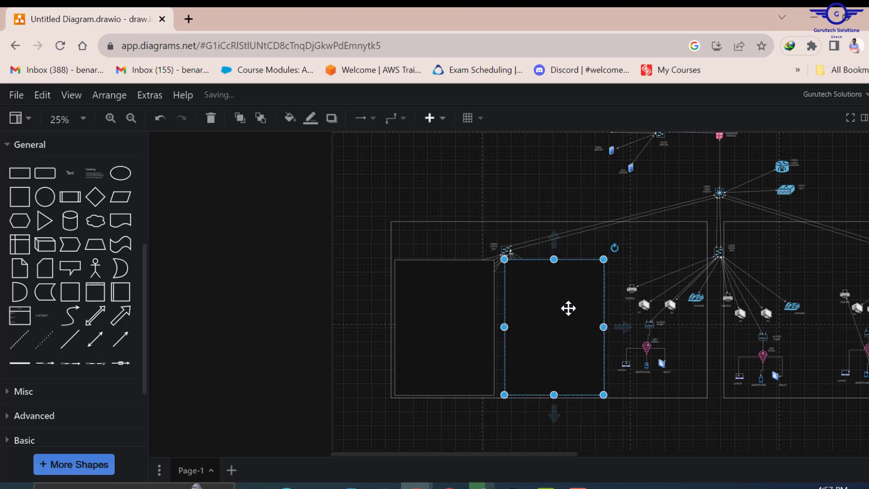
{"action": "left_click", "coordinate": [469, 311]}
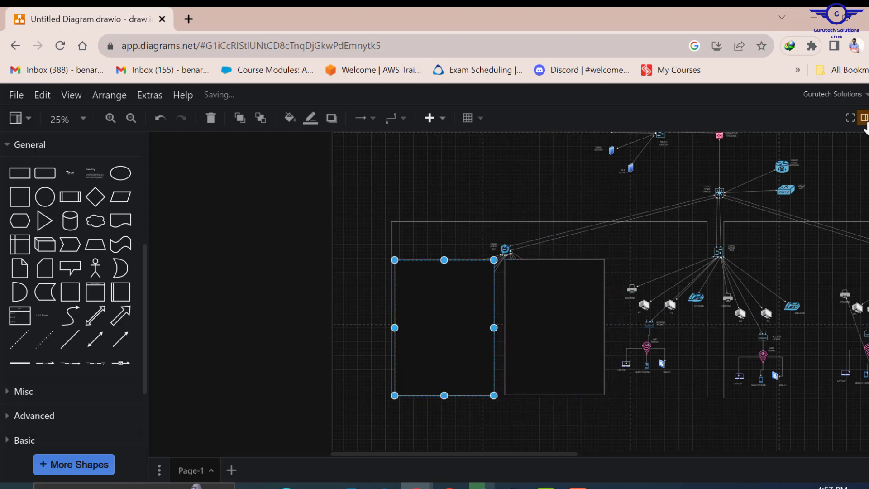
{"action": "left_click", "coordinate": [864, 123]}
{"action": "right_click", "coordinate": [865, 123]}
{"action": "left_click", "coordinate": [714, 109]}
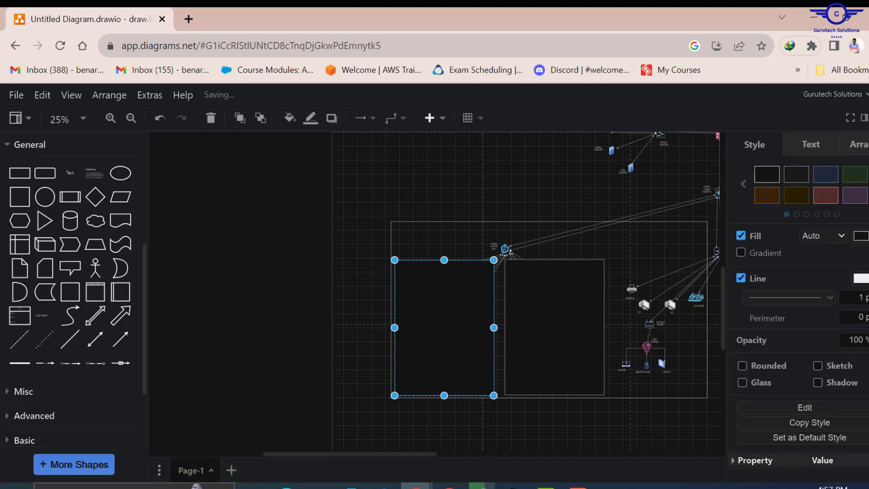
{"action": "left_click", "coordinate": [741, 235]}
{"action": "left_click", "coordinate": [539, 326]}
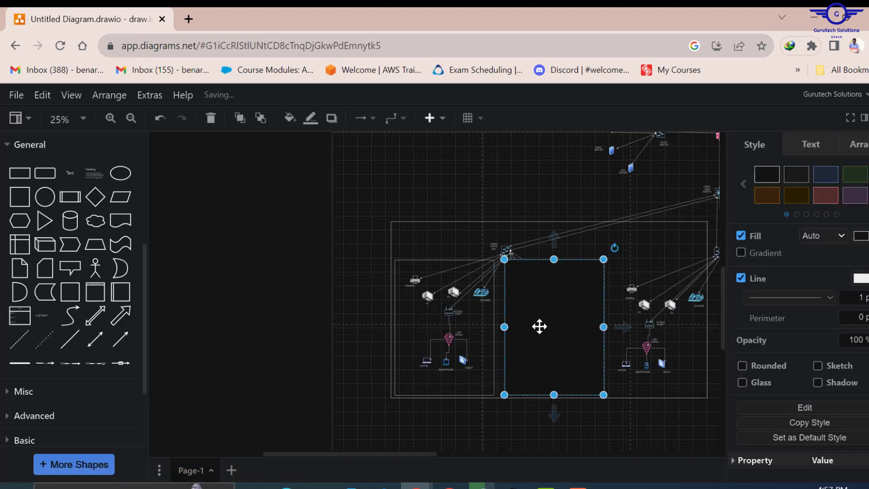
{"action": "left_click", "coordinate": [742, 235]}
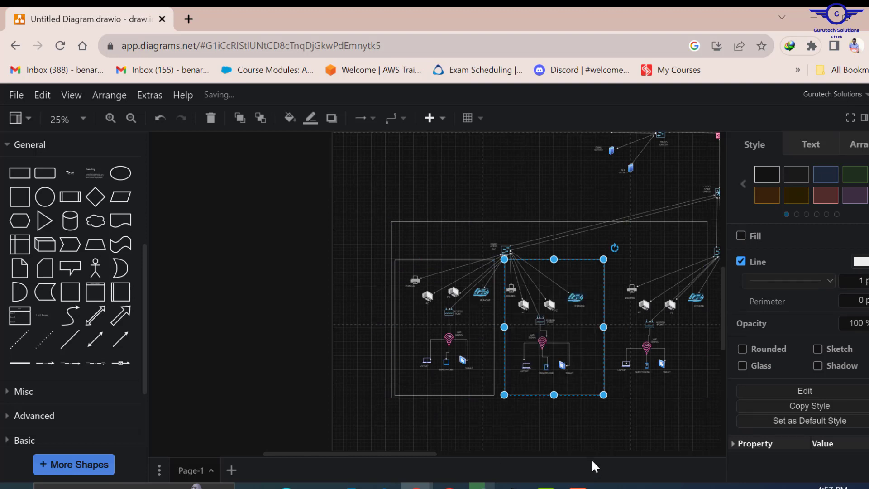
- Make more copies of the outline rectangle and place them around the remaining switch groups
{"action": "left_click_drag", "start_coordinate": [403, 453], "coordinate": [436, 454]}
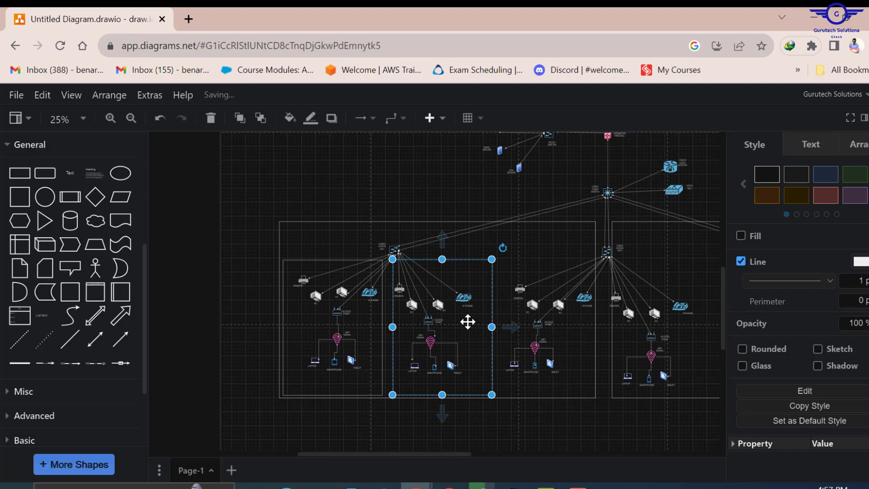
{"action": "left_click_drag", "start_coordinate": [468, 322], "coordinate": [589, 287]}
{"action": "key", "text": "ctrl+d"}
{"action": "key", "text": "ctrl+d"}
{"action": "left_click", "coordinate": [562, 390]}
{"action": "left_click_drag", "start_coordinate": [502, 454], "coordinate": [540, 454]}
{"action": "left_click", "coordinate": [465, 365]}
{"action": "key", "text": "ctrl+d"}
{"action": "left_click_drag", "start_coordinate": [466, 365], "coordinate": [568, 365]}
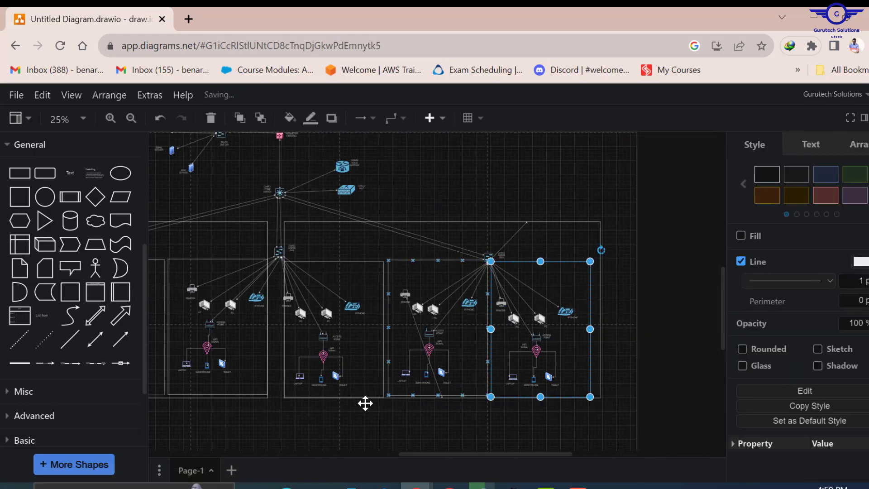
{"action": "left_click", "coordinate": [330, 427]}
{"action": "left_click_drag", "start_coordinate": [430, 450], "coordinate": [337, 445]}
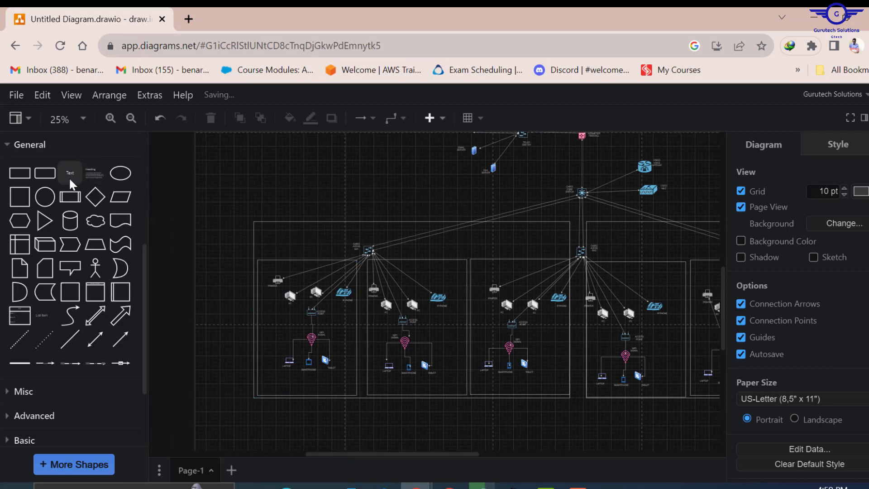
- Add a FOURTH FLOOR TELCO text label above the first access switch
{"action": "mouse_move", "coordinate": [64, 181]}
{"action": "left_click_drag", "start_coordinate": [68, 177], "coordinate": [295, 233]}
{"action": "double_click", "coordinate": [297, 235]}
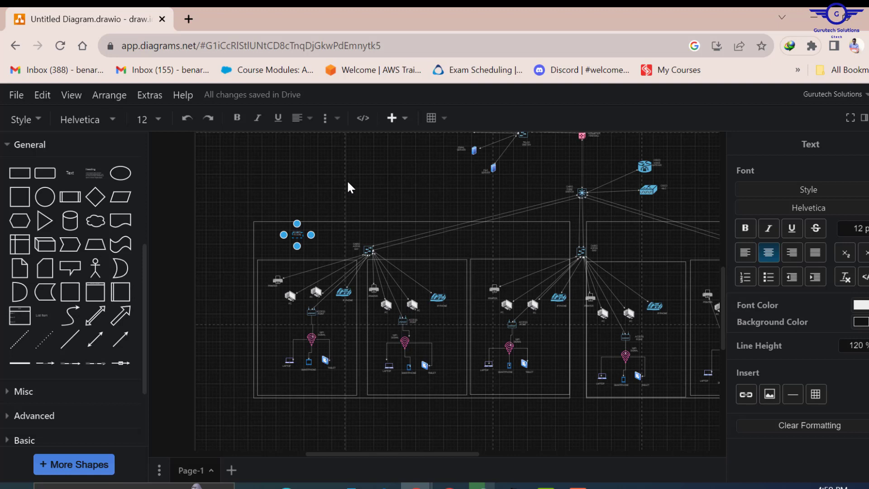
{"action": "key", "text": "ctrl+a"}
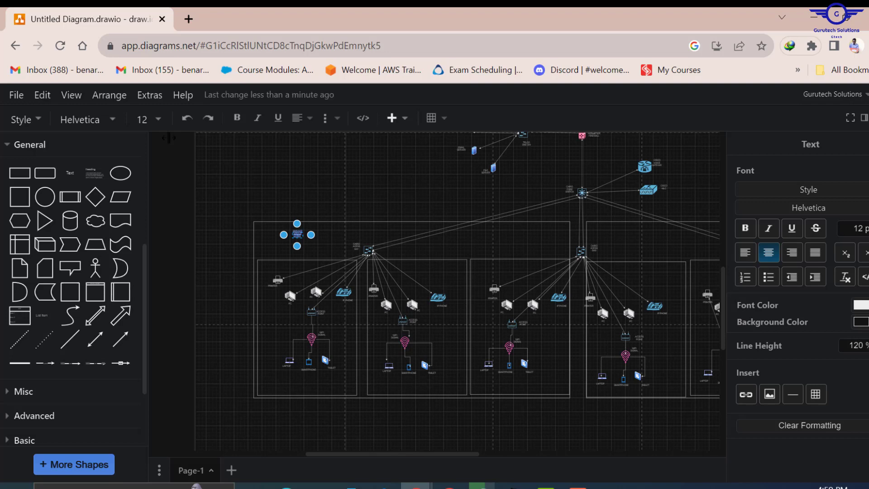
{"action": "left_click", "coordinate": [86, 148]}
- Duplicate the label beside the other access switch and change it to FIFTH FLOOR TELCO
{"action": "left_click", "coordinate": [88, 144]}
{"action": "left_click", "coordinate": [75, 199]}
{"action": "left_click_drag", "start_coordinate": [403, 454], "coordinate": [364, 456]}
{"action": "key", "text": "ctrl+v"}
{"action": "left_click_drag", "start_coordinate": [328, 209], "coordinate": [685, 201]}
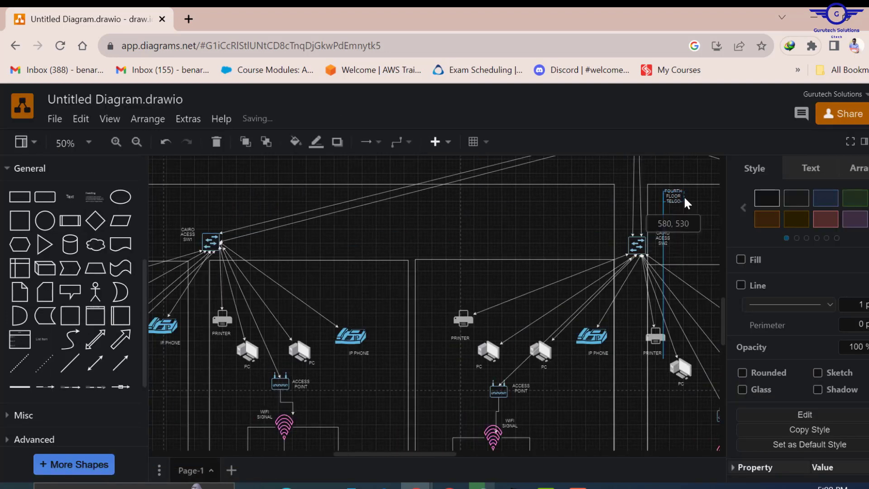
{"action": "double_click", "coordinate": [685, 195]}
{"action": "type", "text": "FIFTH"}
{"action": "left_click", "coordinate": [561, 217]}
{"action": "left_click", "coordinate": [406, 447]}
{"action": "left_click_drag", "start_coordinate": [407, 454], "coordinate": [438, 454]}
- Enclose both floor labels in rounded rectangles with no fill
{"action": "left_click_drag", "start_coordinate": [45, 197], "coordinate": [555, 197]}
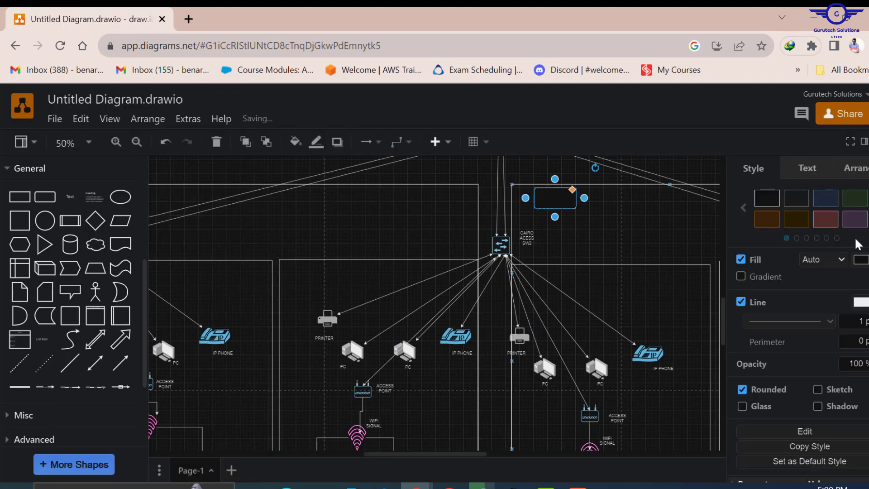
{"action": "left_click", "coordinate": [861, 260]}
{"action": "scroll", "coordinate": [822, 270], "scroll_direction": "down", "scroll_amount": 5}
{"action": "scroll", "coordinate": [822, 269], "scroll_direction": "up", "scroll_amount": 5}
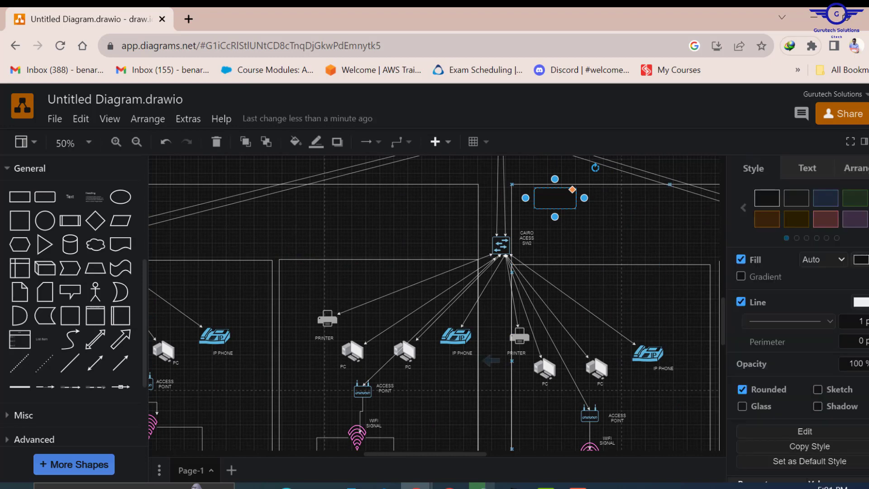
{"action": "left_click", "coordinate": [741, 260]}
{"action": "left_click_drag", "start_coordinate": [427, 454], "coordinate": [324, 438]}
{"action": "left_click", "coordinate": [221, 335]}
{"action": "left_click_drag", "start_coordinate": [45, 197], "coordinate": [340, 204]}
{"action": "left_click", "coordinate": [742, 259]}
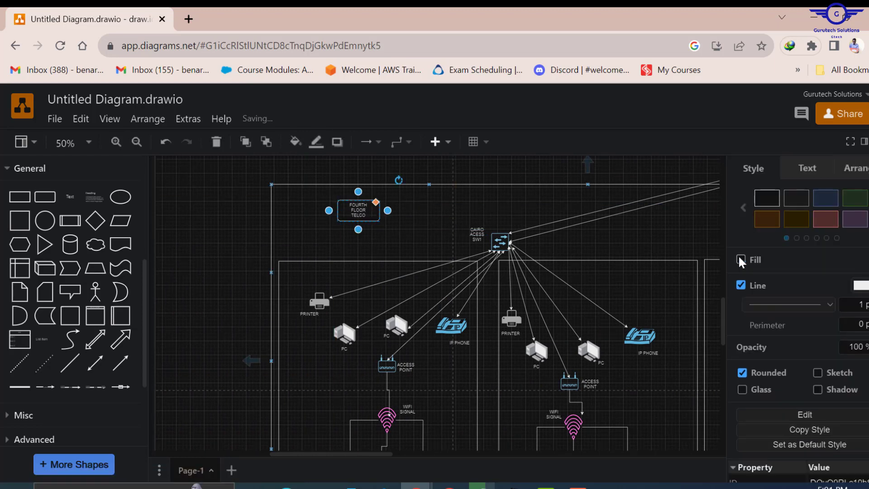
- Frame the DMZ servers with a brown-orange square that has no fill
{"action": "left_click", "coordinate": [190, 236]}
{"action": "scroll", "coordinate": [518, 349], "scroll_direction": "up", "scroll_amount": 5}
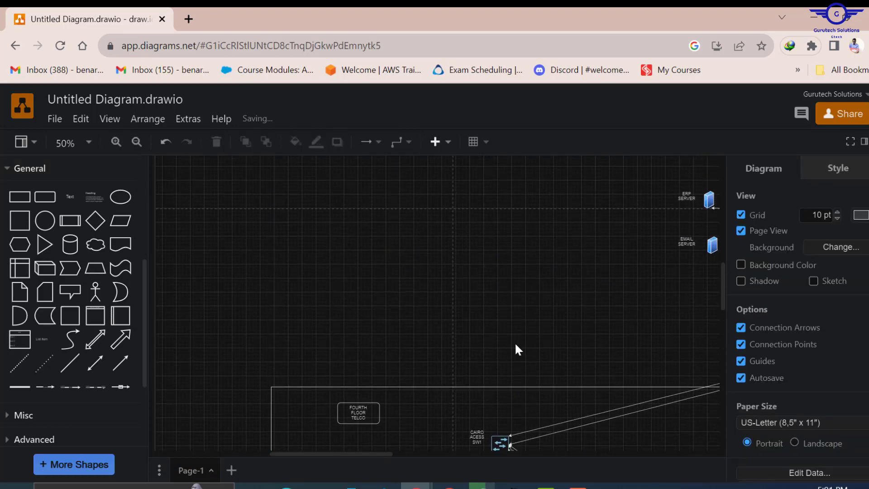
{"action": "scroll", "coordinate": [515, 342], "scroll_direction": "up", "scroll_amount": 5}
{"action": "scroll", "coordinate": [438, 380], "scroll_direction": "down", "scroll_amount": 3}
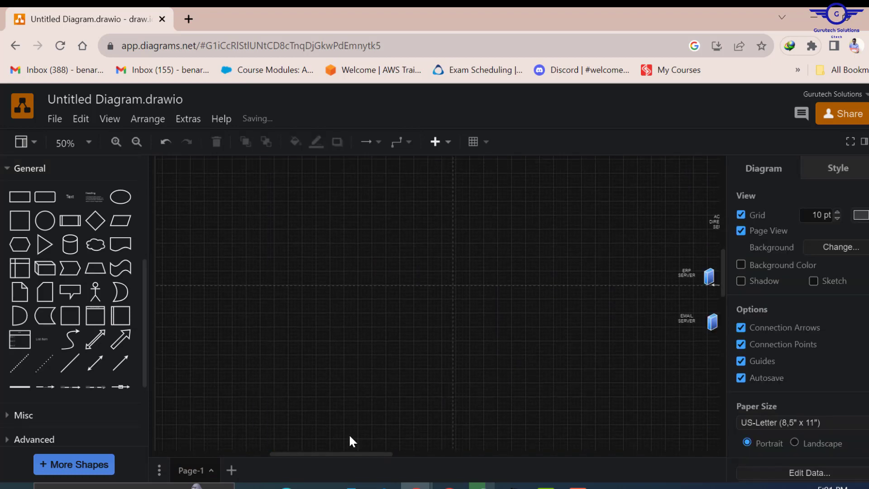
{"action": "left_click_drag", "start_coordinate": [368, 454], "coordinate": [451, 453]}
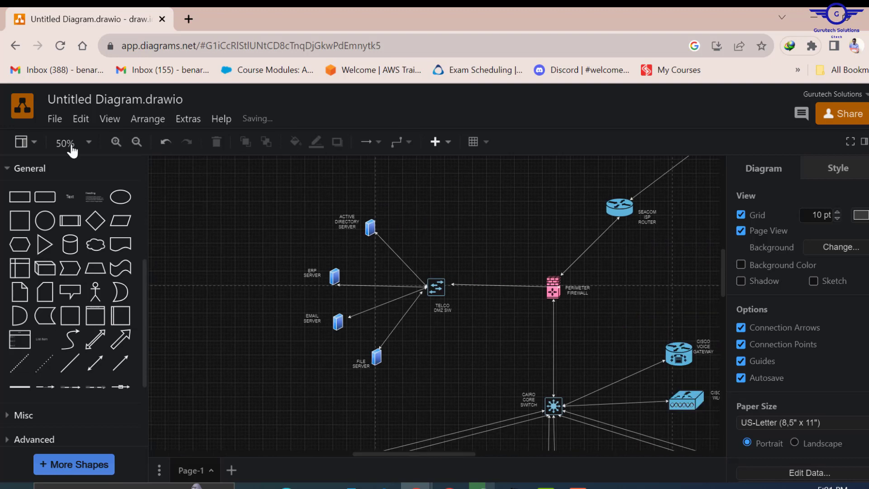
{"action": "mouse_move", "coordinate": [43, 230]}
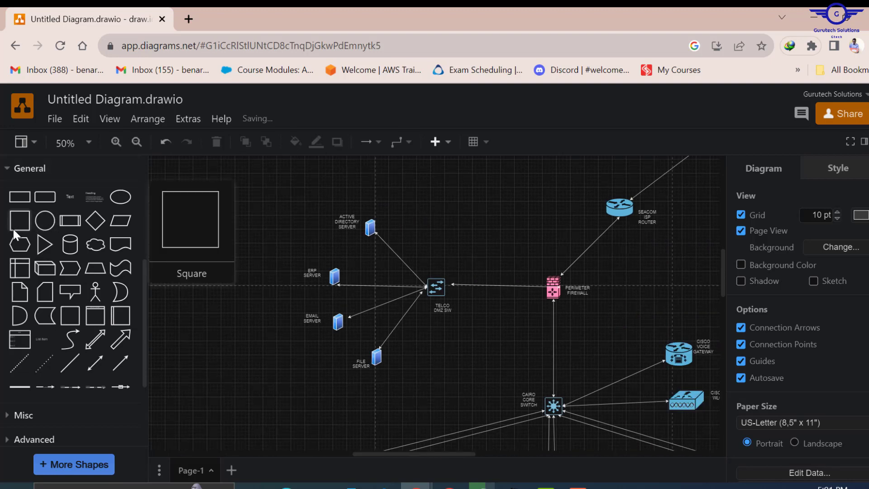
{"action": "left_click_drag", "start_coordinate": [16, 231], "coordinate": [457, 377]}
{"action": "left_click", "coordinate": [767, 219]}
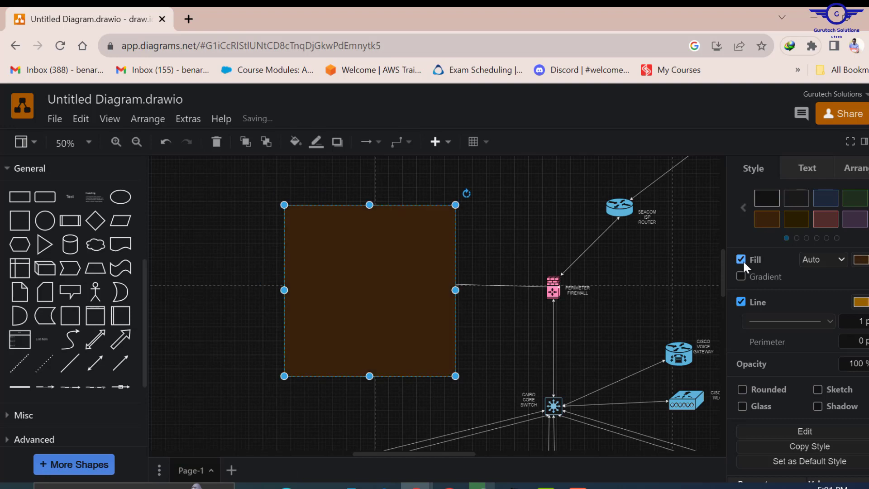
{"action": "left_click", "coordinate": [741, 260]}
{"action": "left_click", "coordinate": [741, 302]}
- Draw an unfilled circle around the Cisco devices
{"action": "scroll", "coordinate": [475, 272], "scroll_direction": "right", "scroll_amount": 7}
{"action": "left_click_drag", "start_coordinate": [45, 220], "coordinate": [349, 322]}
{"action": "left_click_drag", "start_coordinate": [375, 348], "coordinate": [436, 408]}
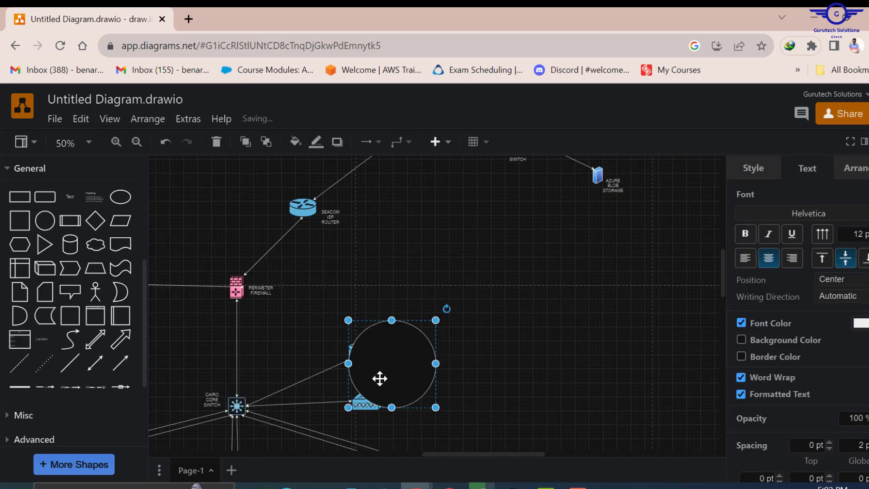
{"action": "left_click_drag", "start_coordinate": [348, 408], "coordinate": [331, 426]}
{"action": "left_click", "coordinate": [753, 168]}
{"action": "left_click", "coordinate": [741, 260]}
{"action": "left_click", "coordinate": [543, 295]}
- Draw a large unfilled cloud around the Azure switch, VM and blob storage
{"action": "scroll", "coordinate": [543, 294], "scroll_direction": "up", "scroll_amount": 2}
{"action": "left_click_drag", "start_coordinate": [96, 245], "coordinate": [521, 218]}
{"action": "left_click_drag", "start_coordinate": [543, 232], "coordinate": [691, 365]}
{"action": "left_click_drag", "start_coordinate": [501, 204], "coordinate": [474, 191]}
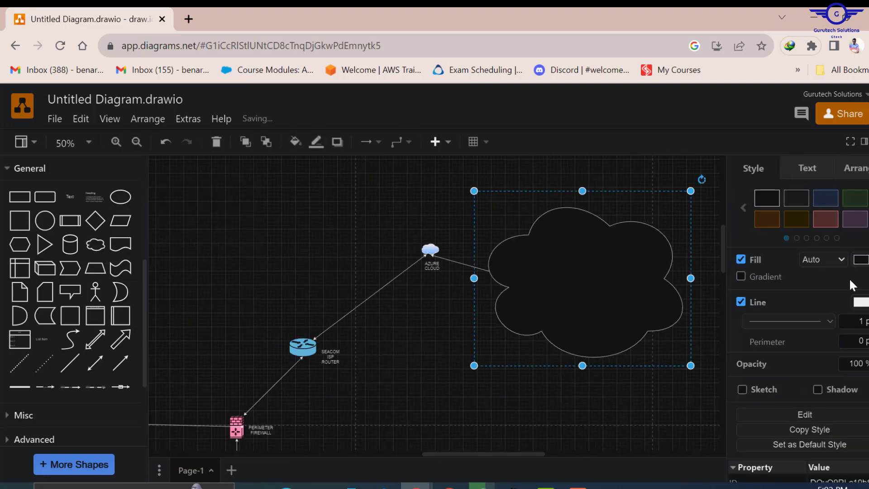
{"action": "left_click", "coordinate": [741, 260]}
{"action": "left_click", "coordinate": [458, 326]}
- Shift the AZURE CLOUD icon to the left inside the cloud outline
{"action": "left_click_drag", "start_coordinate": [413, 243], "coordinate": [433, 268]}
{"action": "left_click_drag", "start_coordinate": [431, 250], "coordinate": [406, 242]}
{"action": "left_click", "coordinate": [343, 329]}
{"action": "key", "text": "ctrl+z"}
{"action": "left_click", "coordinate": [343, 329]}
{"action": "left_click_drag", "start_coordinate": [433, 272], "coordinate": [412, 267]}
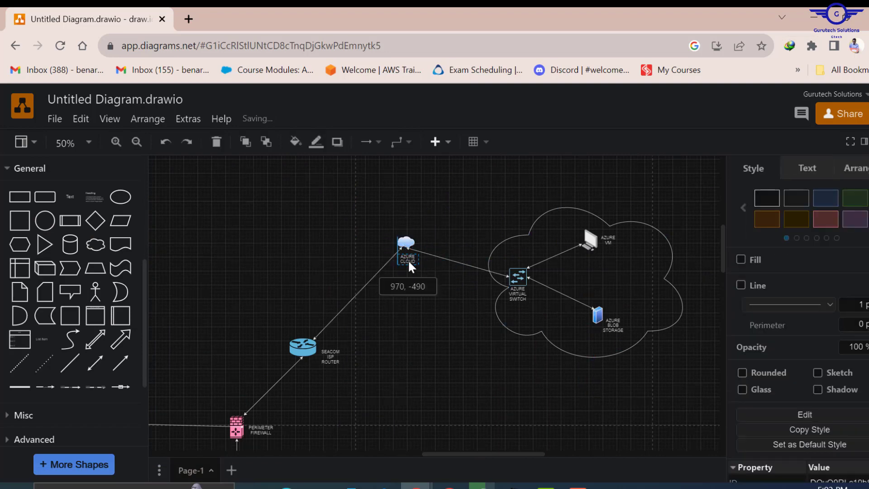
{"action": "left_click", "coordinate": [426, 331]}
{"action": "mouse_move", "coordinate": [510, 458]}
{"action": "left_mouse_down"}
{"action": "mouse_move", "coordinate": [388, 453]}
{"action": "mouse_move", "coordinate": [500, 460]}
{"action": "left_mouse_up"}
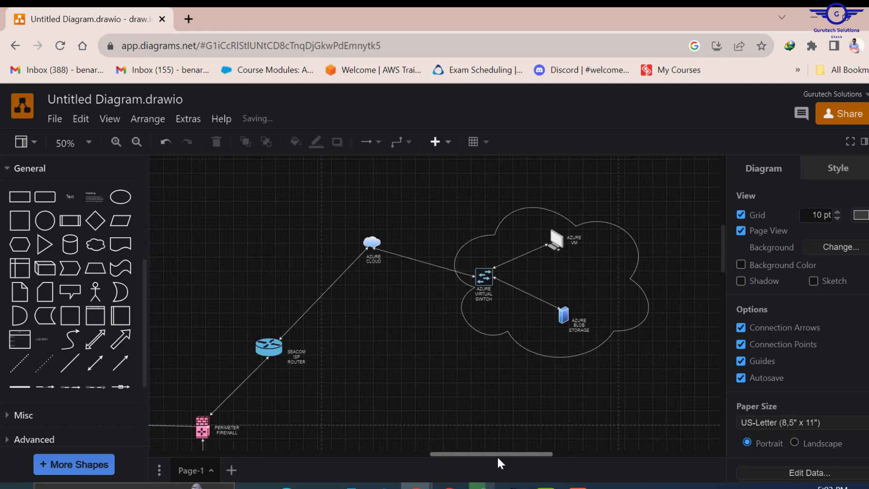
- Move the SEACOM ISP router and its label up-left, directly above the perimeter firewall
{"action": "mouse_move", "coordinate": [278, 358]}
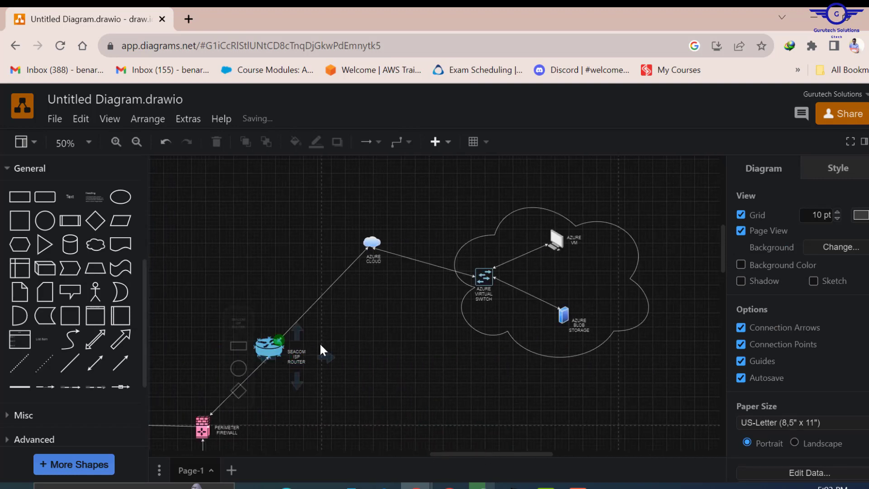
{"action": "left_click", "coordinate": [266, 350]}
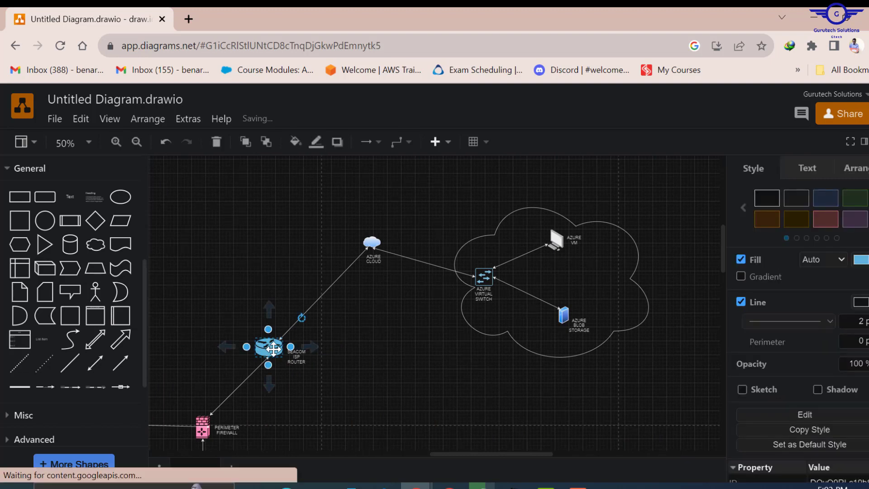
{"action": "left_click_drag", "start_coordinate": [266, 350], "coordinate": [215, 322]}
{"action": "left_click", "coordinate": [296, 388]}
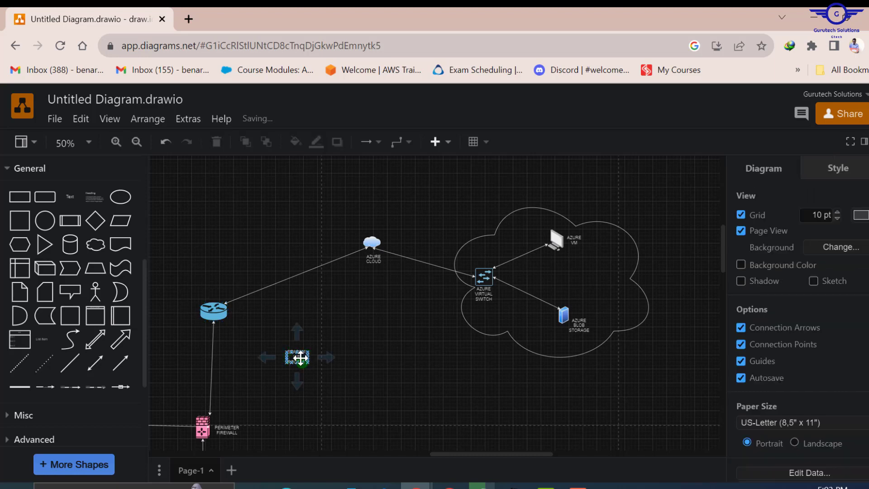
{"action": "left_click", "coordinate": [299, 358]}
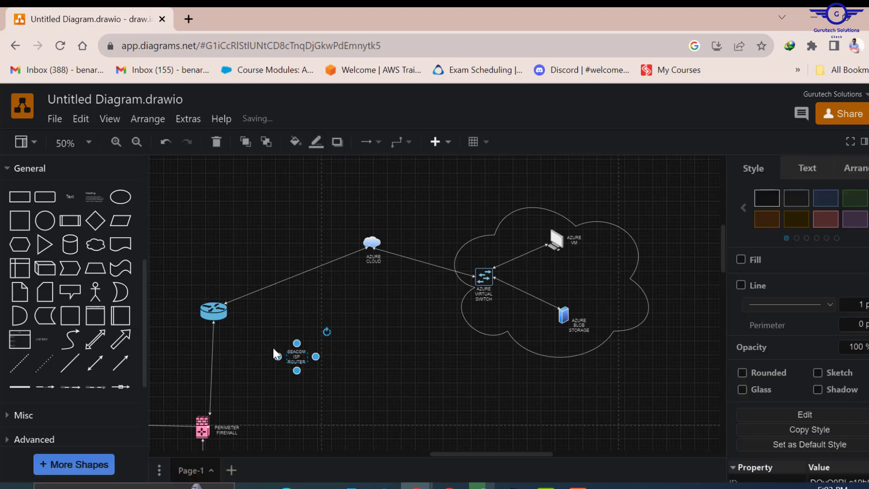
{"action": "left_click_drag", "start_coordinate": [275, 354], "coordinate": [247, 330]}
{"action": "left_click", "coordinate": [381, 385]}
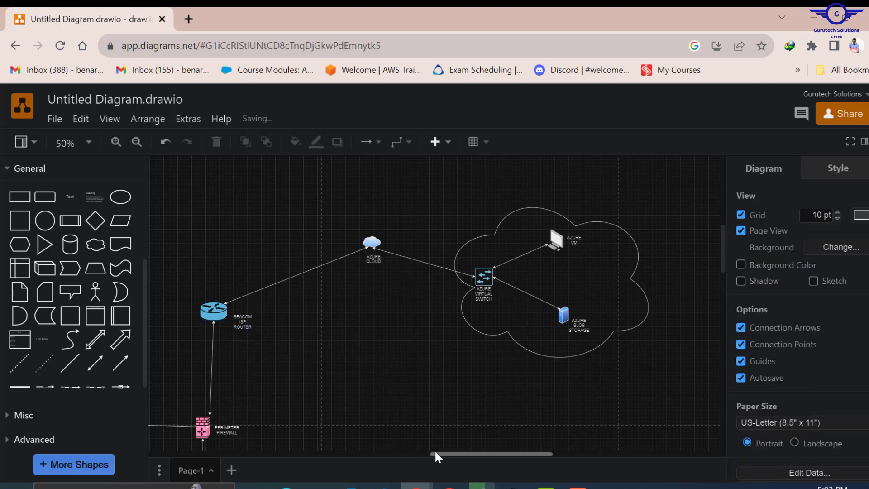
{"action": "left_click_drag", "start_coordinate": [435, 453], "coordinate": [398, 454]}
{"action": "left_click_drag", "start_coordinate": [399, 454], "coordinate": [400, 455]}
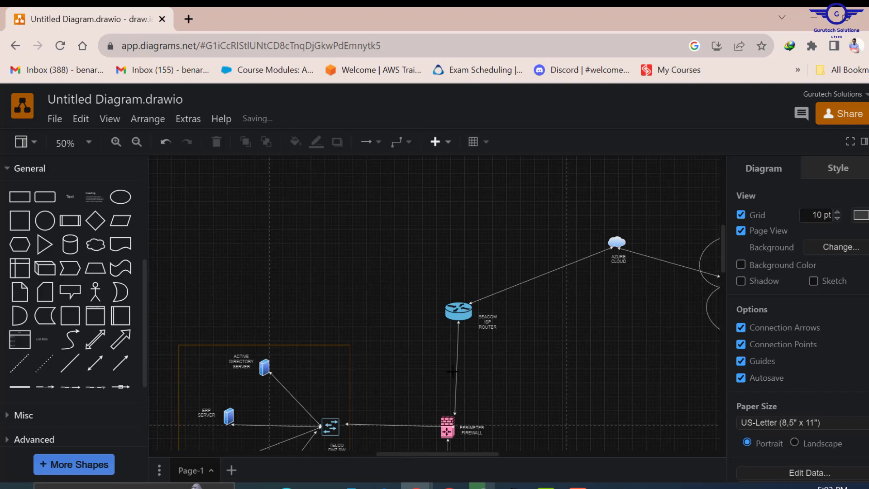
{"action": "scroll", "coordinate": [502, 346], "scroll_direction": "down", "scroll_amount": 15}
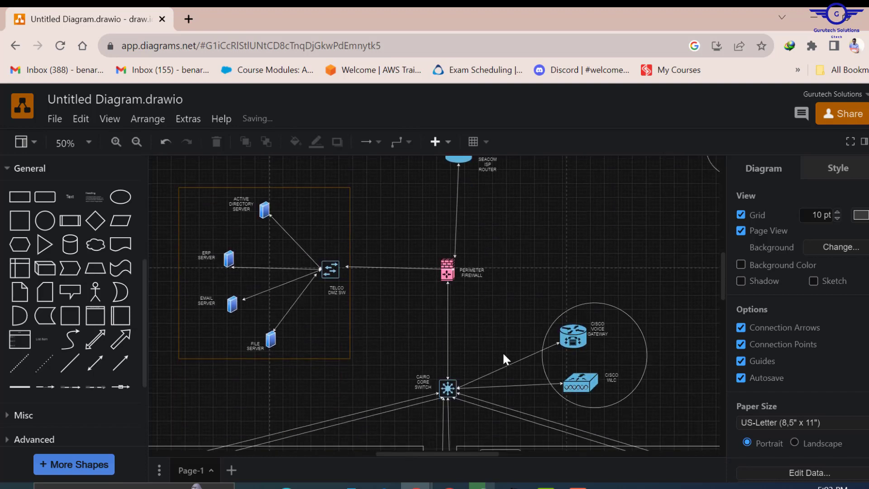
{"action": "scroll", "coordinate": [503, 353], "scroll_direction": "down", "scroll_amount": 4}
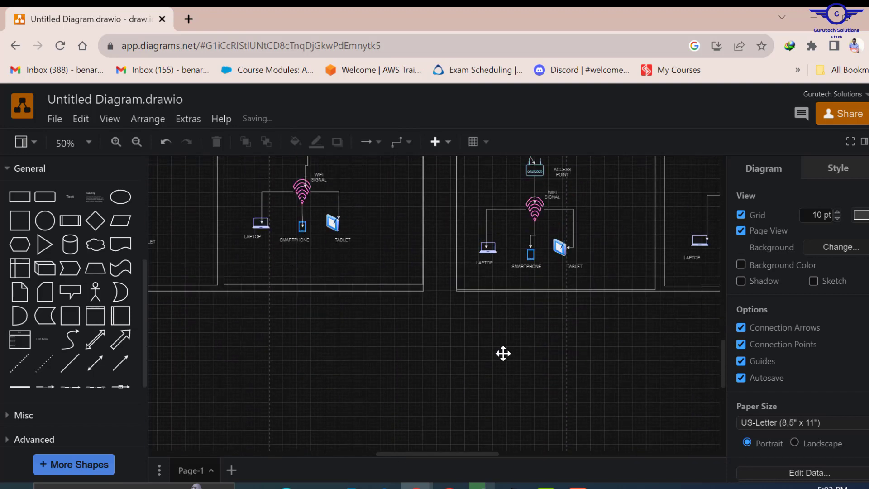
{"action": "scroll", "coordinate": [503, 353], "scroll_direction": "up", "scroll_amount": 15}
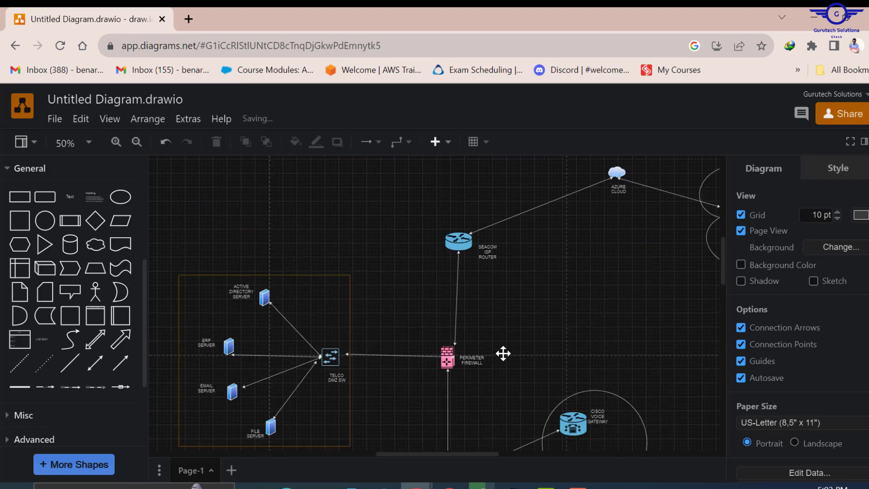
{"action": "scroll", "coordinate": [503, 352], "scroll_direction": "down", "scroll_amount": 3}
{"action": "left_click", "coordinate": [631, 305]}
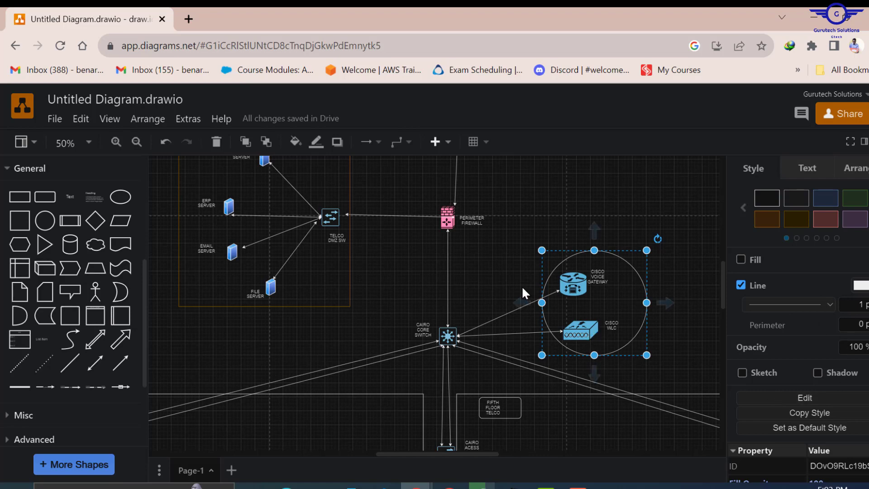
{"action": "scroll", "coordinate": [518, 284], "scroll_direction": "up", "scroll_amount": 6}
{"action": "scroll", "coordinate": [523, 286], "scroll_direction": "down", "scroll_amount": 3}
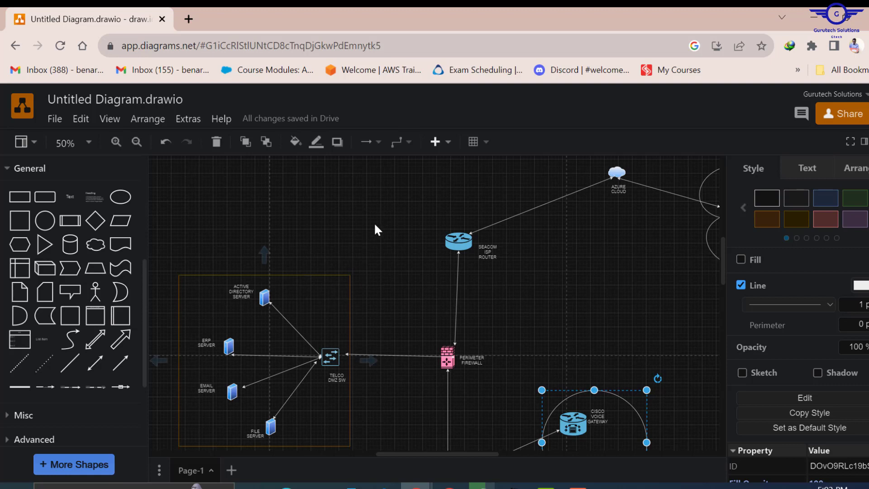
- Export the diagram as a PNG image with a shadow
{"action": "left_click", "coordinate": [55, 120]}
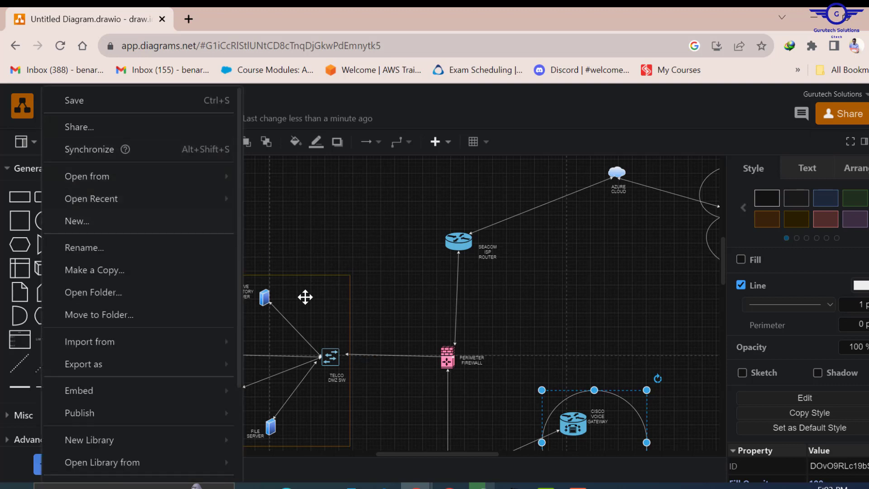
{"action": "mouse_move", "coordinate": [116, 371]}
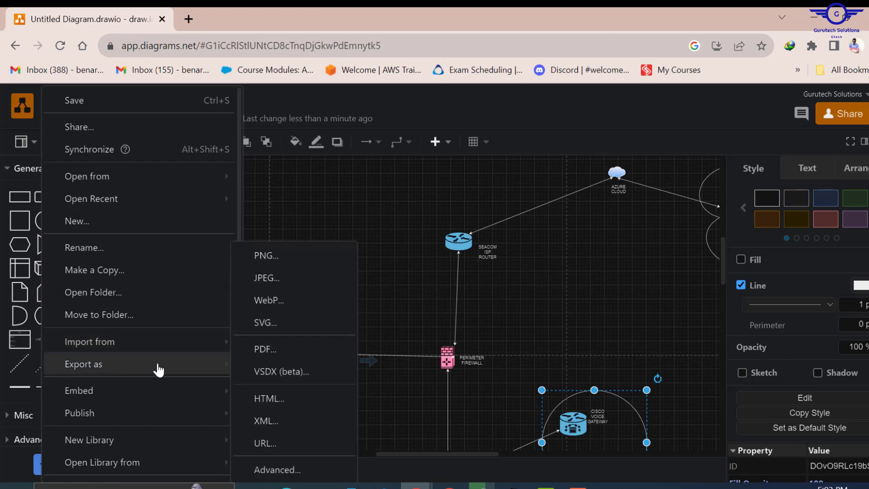
{"action": "left_click", "coordinate": [302, 258]}
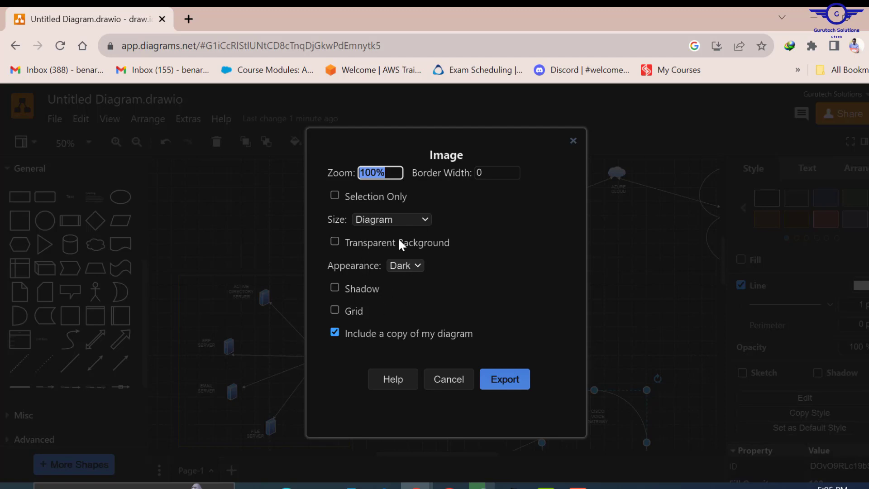
{"action": "left_click", "coordinate": [335, 287]}
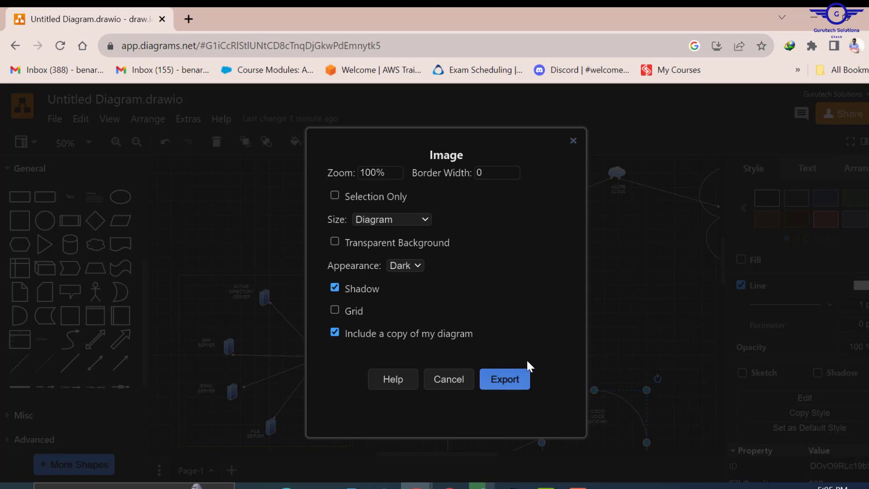
{"action": "left_click", "coordinate": [505, 379]}
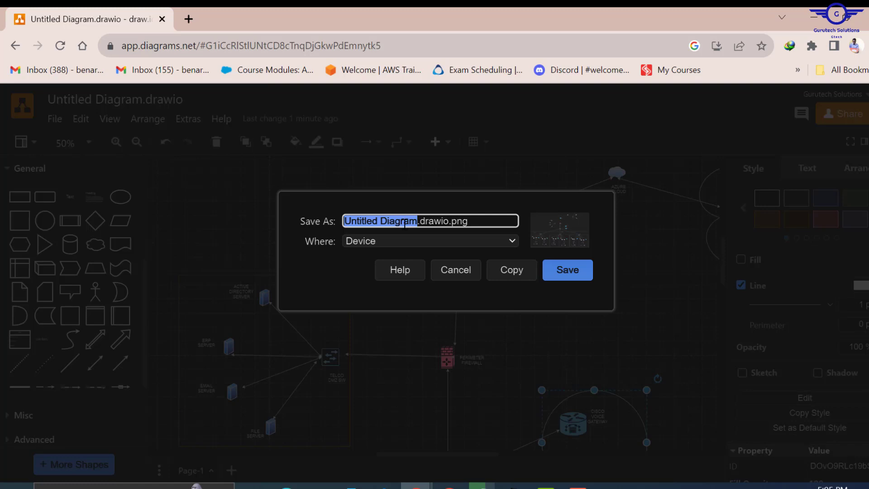
- Save the export as TELCO NET.png, view it, then close the preview
{"action": "type", "text": "TELCO"}
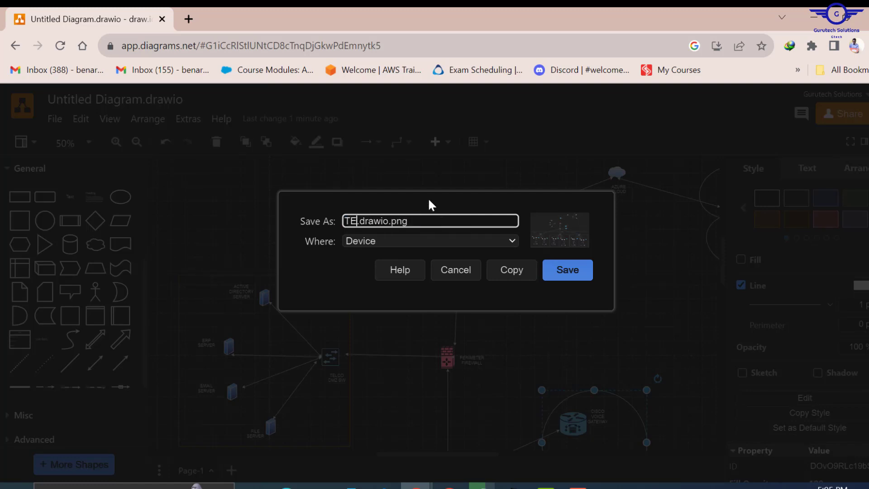
{"action": "type", "text": " NET"}
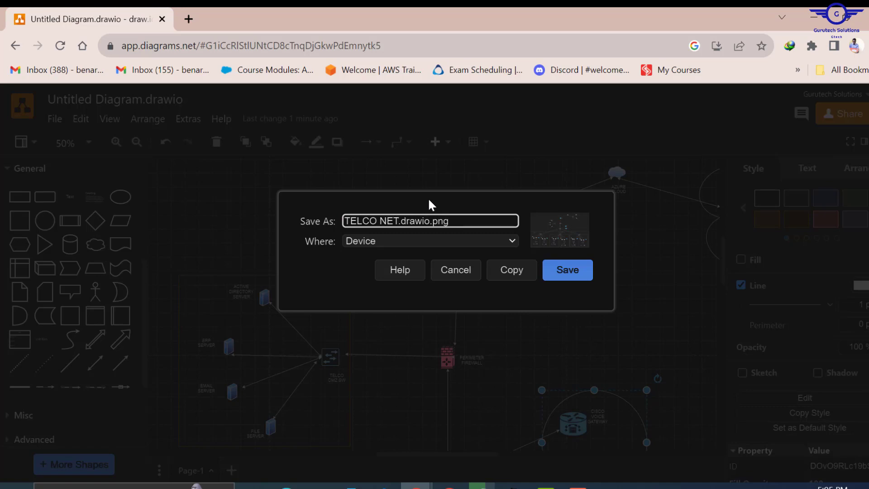
{"action": "key", "text": "Delete"}
{"action": "key", "text": "Delete"}
{"action": "key", "text": "Delete"}
{"action": "key", "text": "Delete"}
{"action": "key", "text": "Delete"}
{"action": "key", "text": "Delete"}
{"action": "key", "text": "Delete"}
{"action": "left_click", "coordinate": [574, 263]}
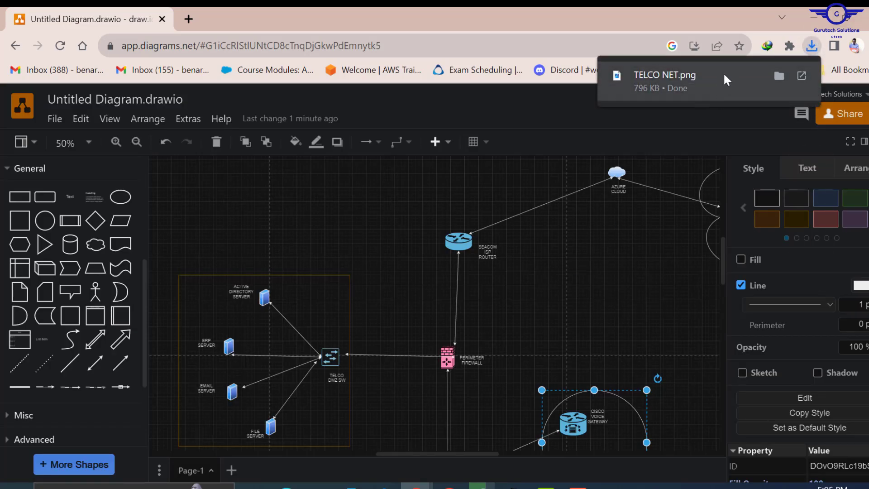
{"action": "left_click", "coordinate": [724, 75]}
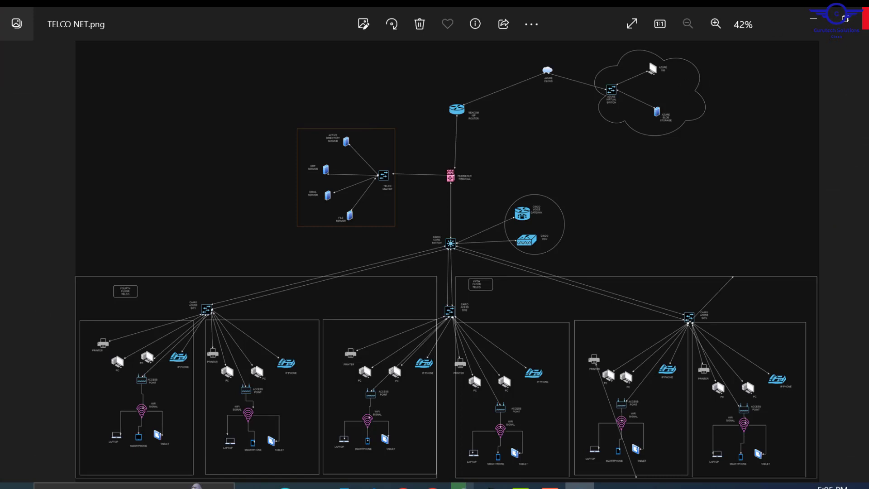
{"action": "left_click", "coordinate": [864, 18]}
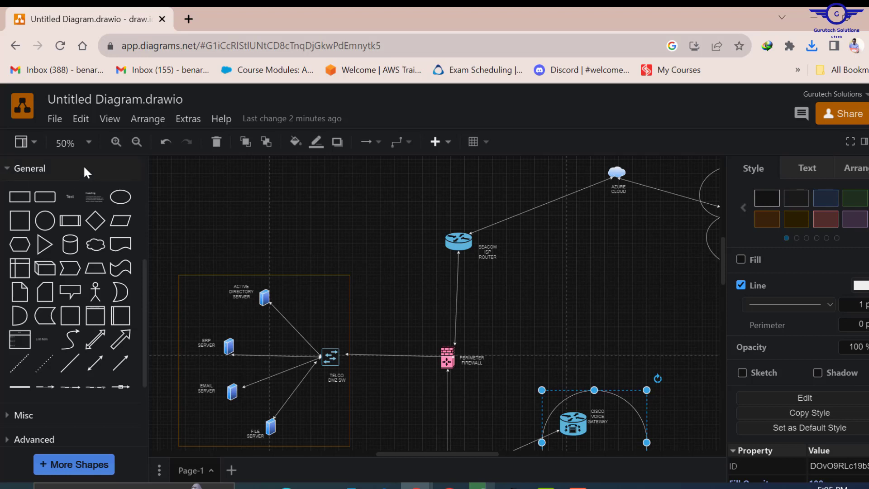
- View the diagram at 100% zoom with nothing selected
{"action": "left_click", "coordinate": [88, 143]}
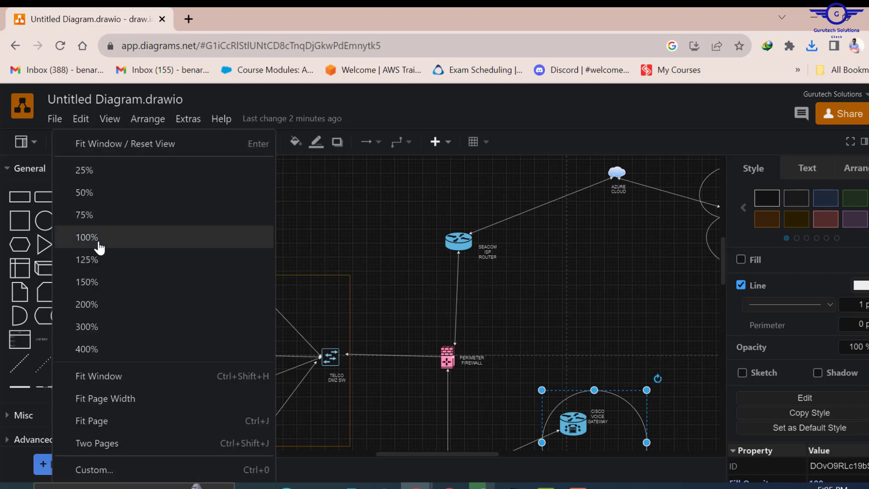
{"action": "left_click", "coordinate": [87, 237]}
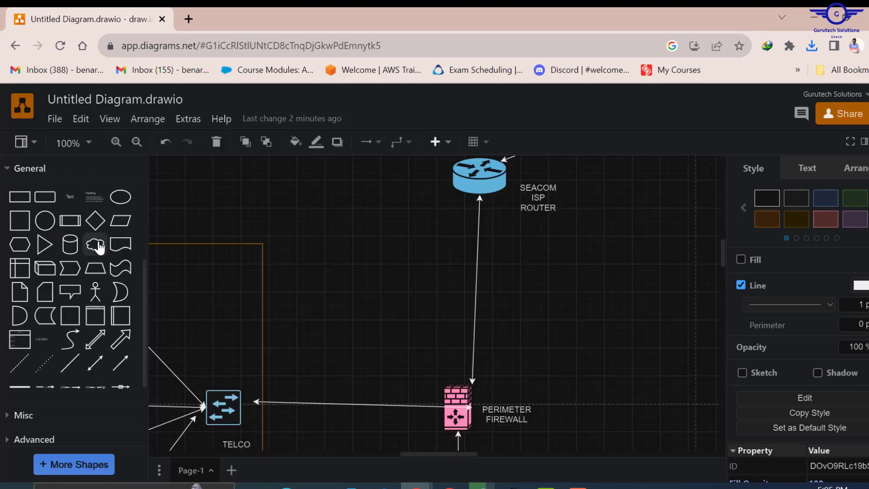
{"action": "left_click", "coordinate": [224, 245]}
{"action": "left_click", "coordinate": [400, 250]}
- Export a Light-appearance PNG, save it, and open it in the photo viewer
{"action": "left_click", "coordinate": [56, 121]}
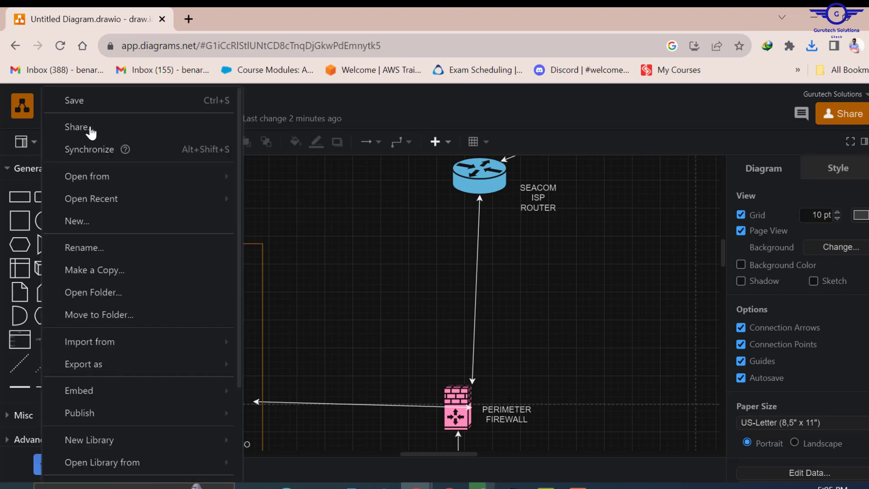
{"action": "mouse_move", "coordinate": [125, 373]}
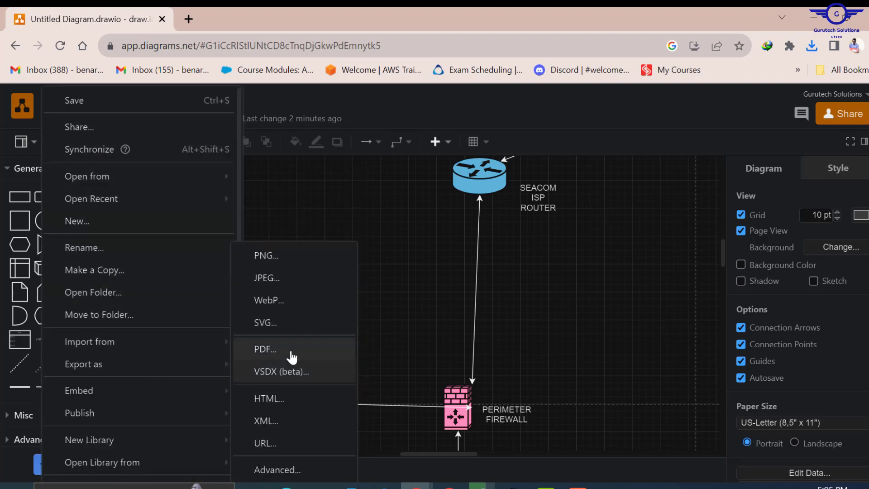
{"action": "left_click", "coordinate": [269, 256]}
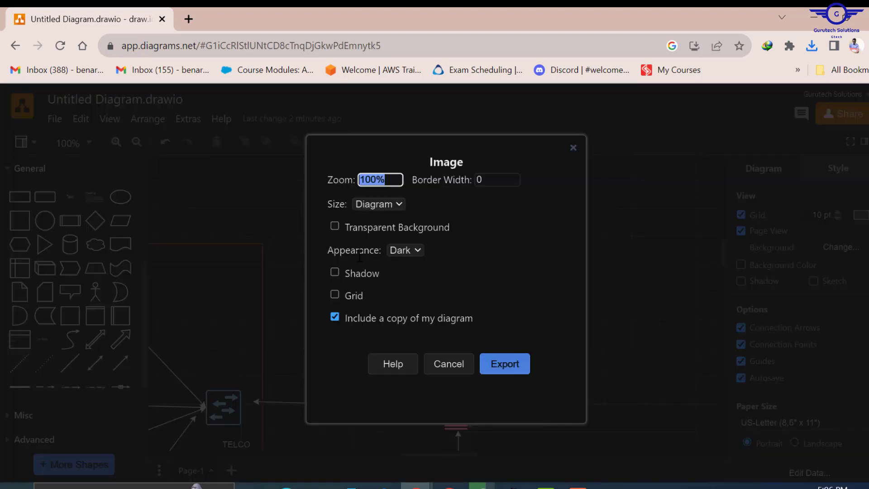
{"action": "left_click", "coordinate": [416, 249]}
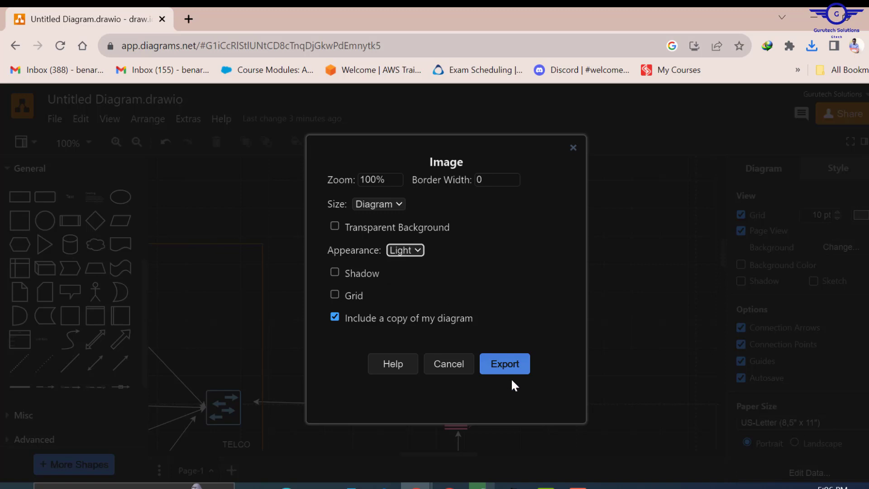
{"action": "left_click", "coordinate": [507, 363]}
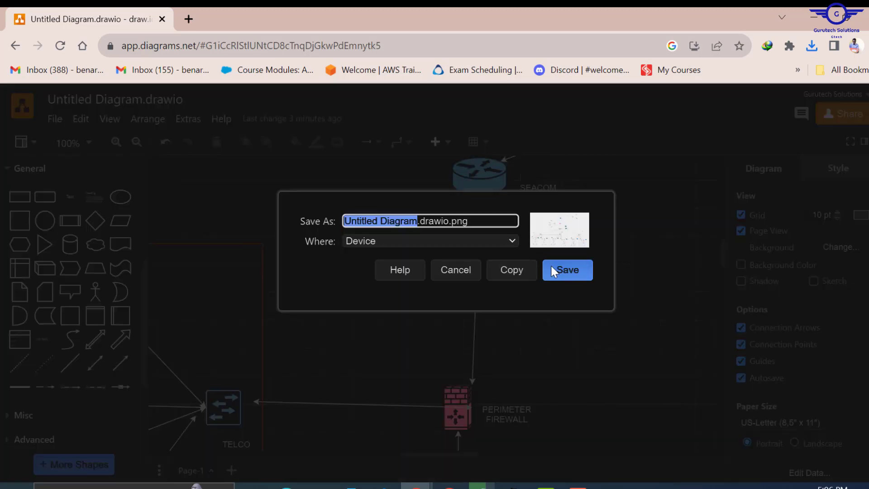
{"action": "left_click", "coordinate": [565, 269]}
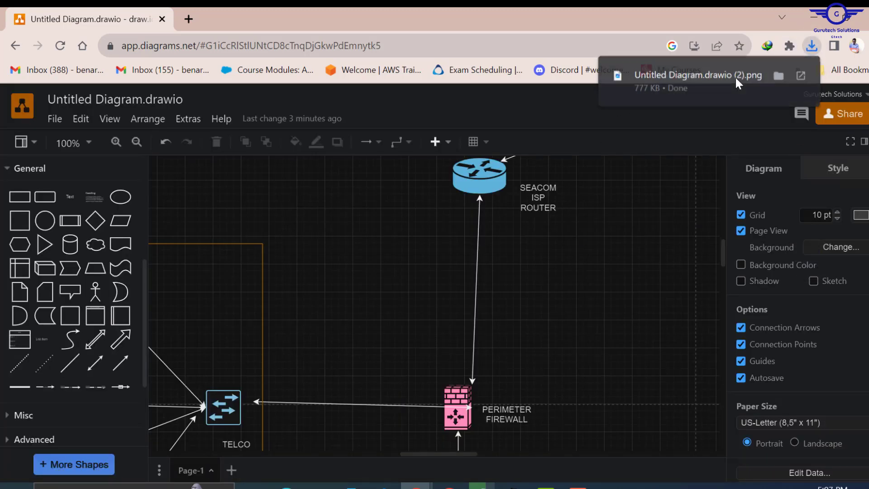
{"action": "left_click", "coordinate": [736, 76]}
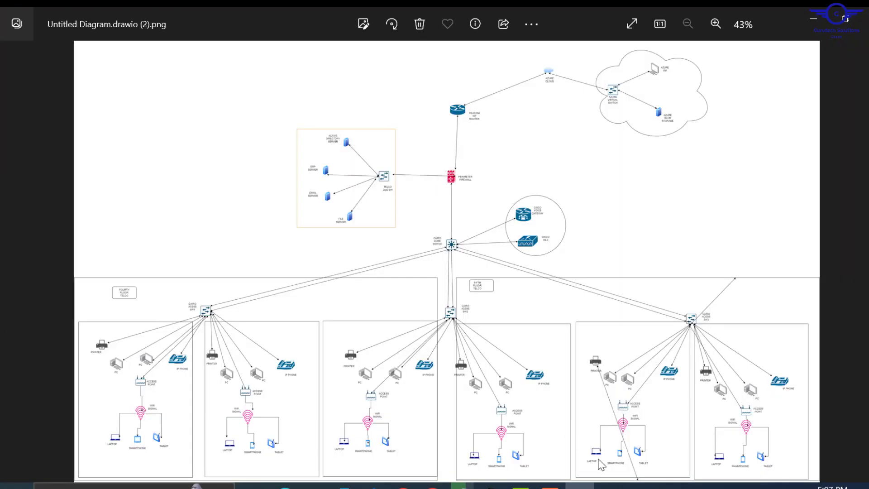
- Open the dark TELCO NET.png from Chrome downloads at full screen
{"action": "mouse_move", "coordinate": [404, 486]}
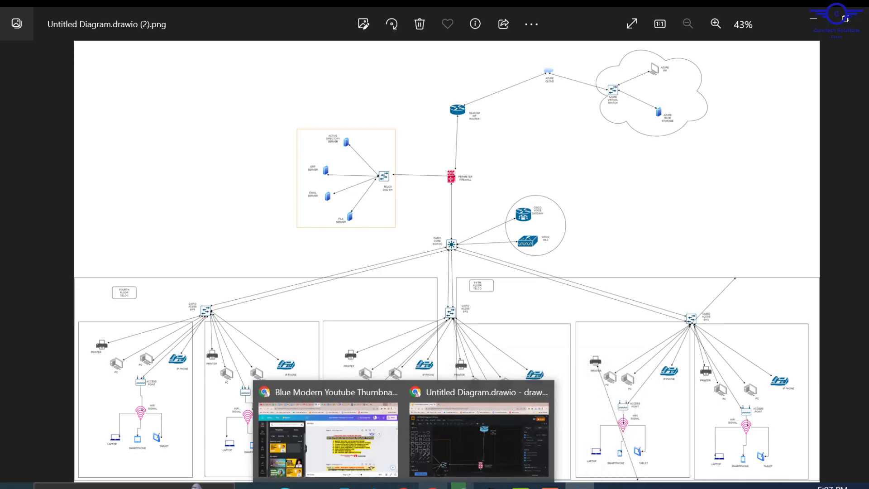
{"action": "left_click", "coordinate": [452, 417]}
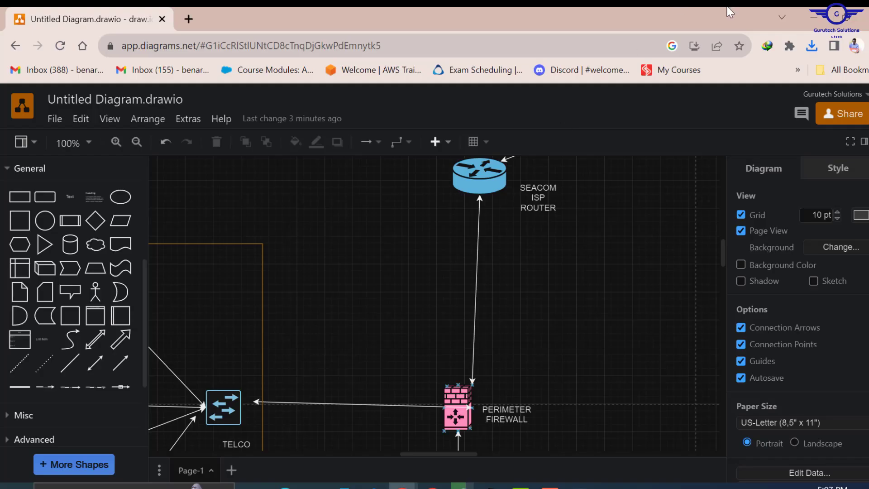
{"action": "left_click", "coordinate": [813, 46]}
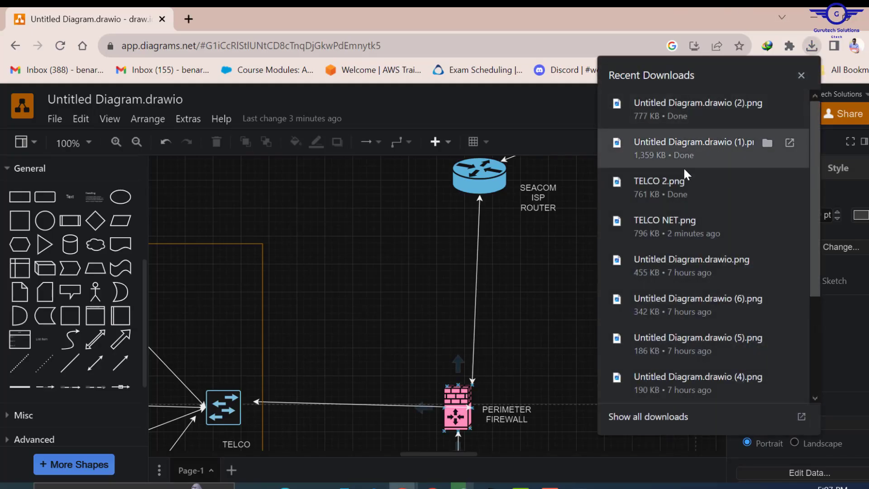
{"action": "left_click", "coordinate": [682, 226]}
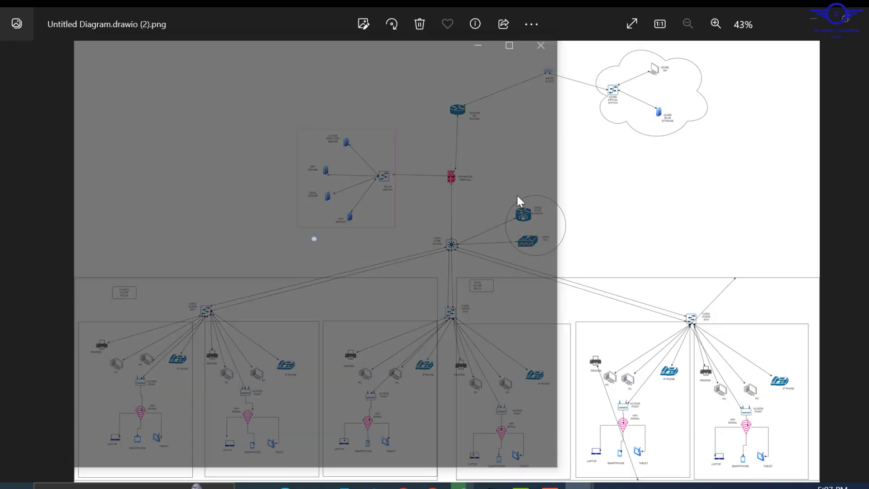
{"action": "left_click", "coordinate": [510, 40]}
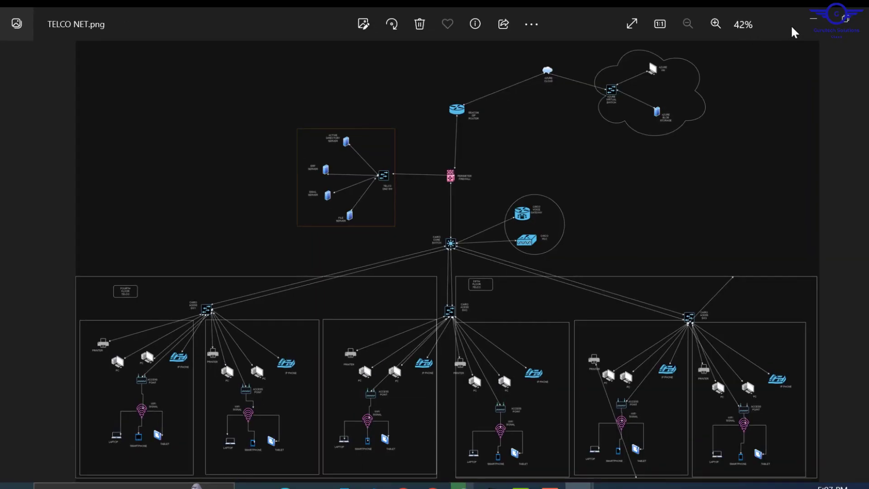
- Compare the dark and light images, then minimize both Photos windows
{"action": "left_click", "coordinate": [814, 20]}
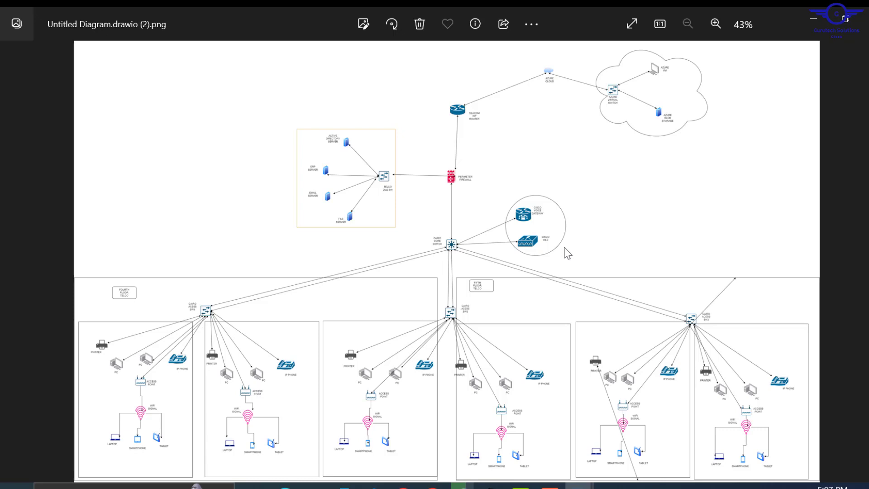
{"action": "scroll", "coordinate": [568, 254], "scroll_direction": "up", "scroll_amount": 1}
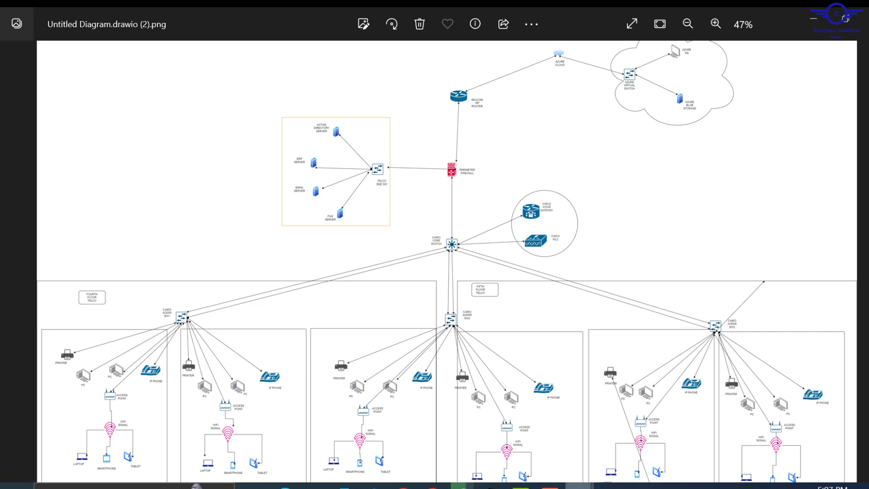
{"action": "mouse_move", "coordinate": [580, 486]}
{"action": "left_click", "coordinate": [616, 414]}
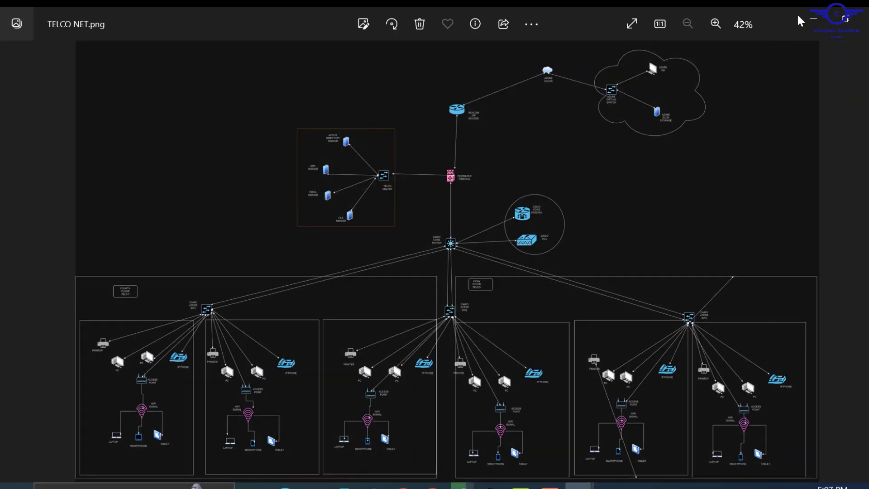
{"action": "left_click", "coordinate": [816, 16]}
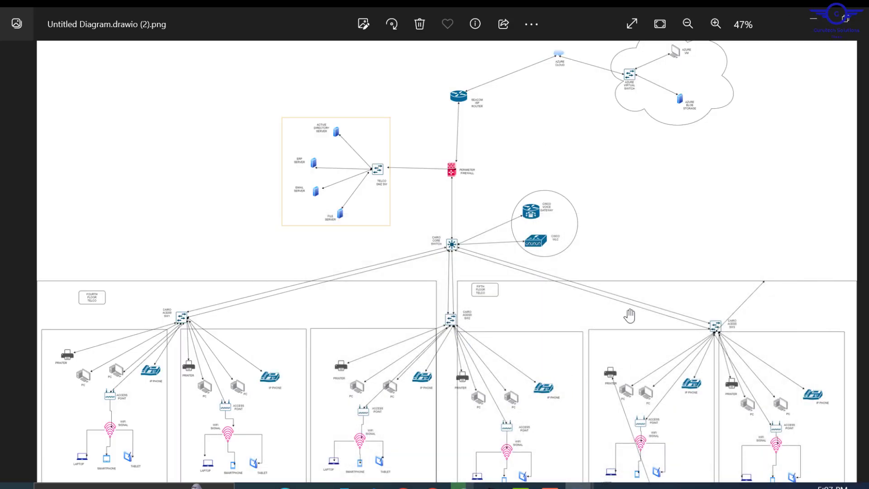
{"action": "left_click", "coordinate": [812, 20]}
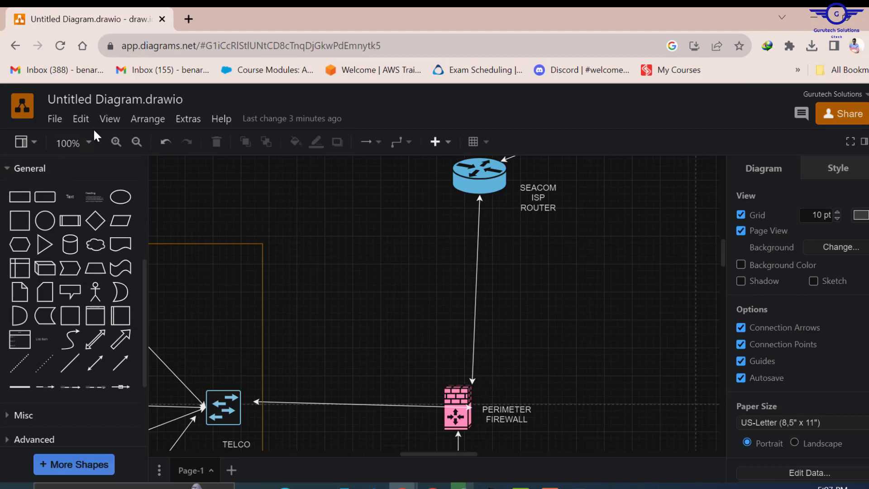
- Set the draw.io zoom to 25% to show the whole diagram
{"action": "left_click", "coordinate": [86, 149]}
{"action": "left_click", "coordinate": [83, 170]}
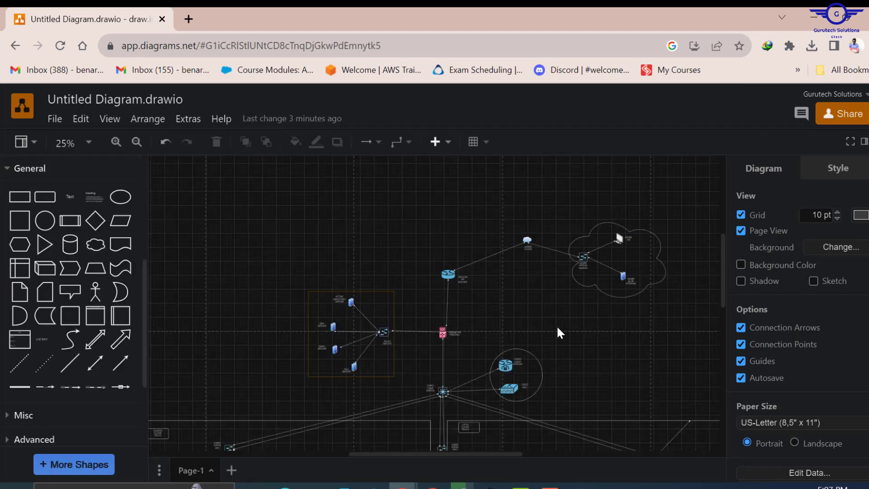
{"action": "scroll", "coordinate": [565, 340], "scroll_direction": "down", "scroll_amount": 1}
{"action": "scroll", "coordinate": [565, 341], "scroll_direction": "up", "scroll_amount": 2}
{"action": "scroll", "coordinate": [566, 340], "scroll_direction": "down", "scroll_amount": 2}
{"action": "scroll", "coordinate": [567, 337], "scroll_direction": "up", "scroll_amount": 4}
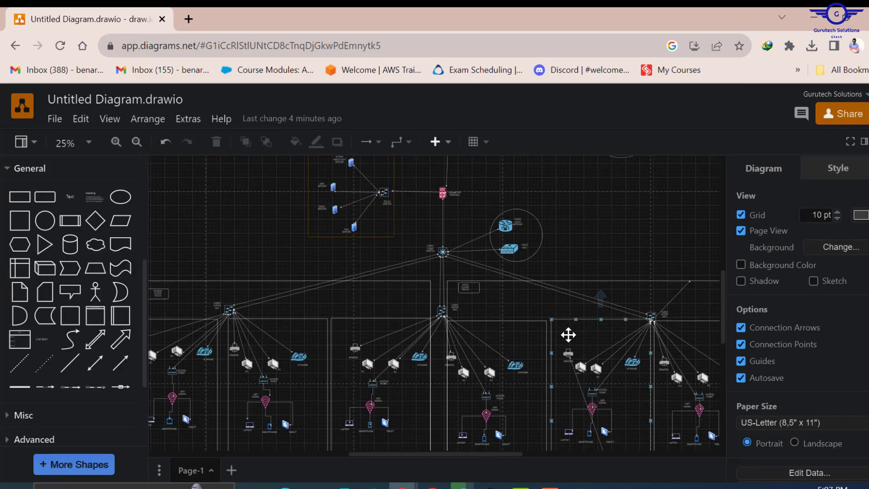